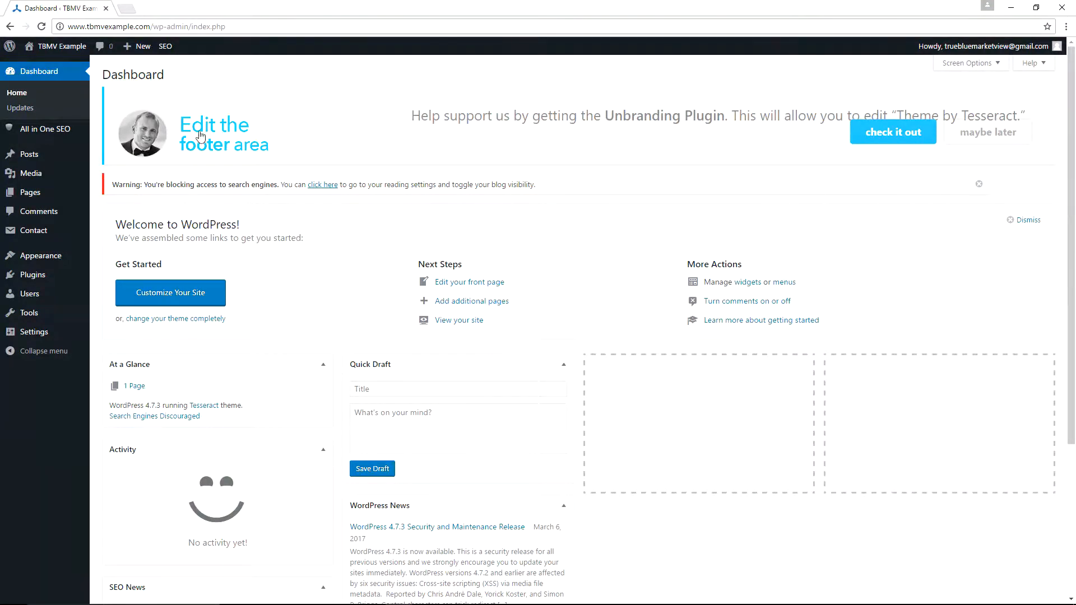
- Add a new page titled Contact using the Full Width Page template
{"action": "mouse_move", "coordinate": [25, 195]}
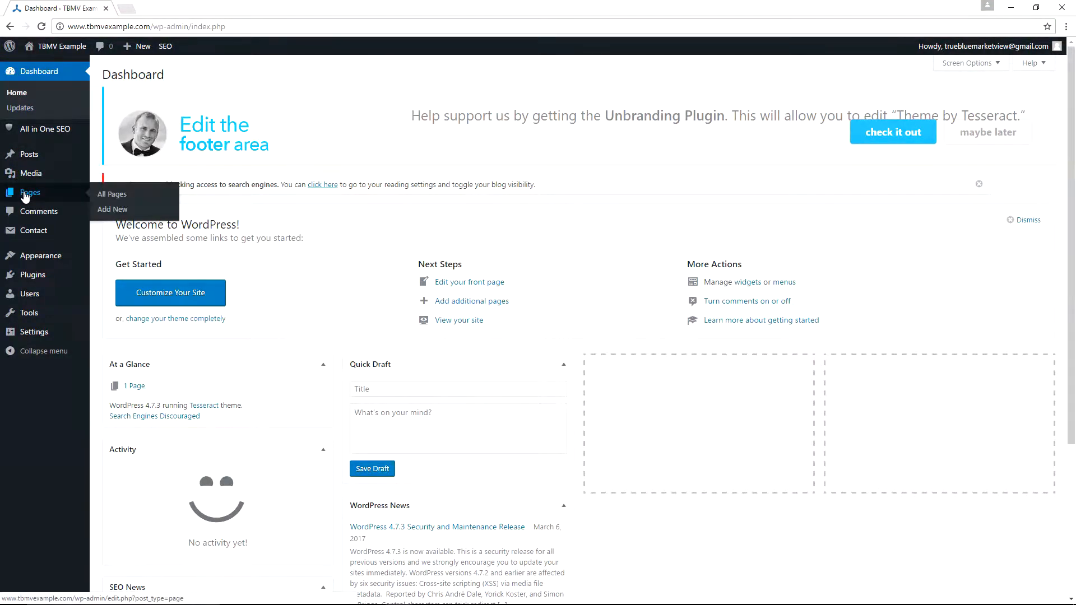
{"action": "left_click", "coordinate": [115, 211]}
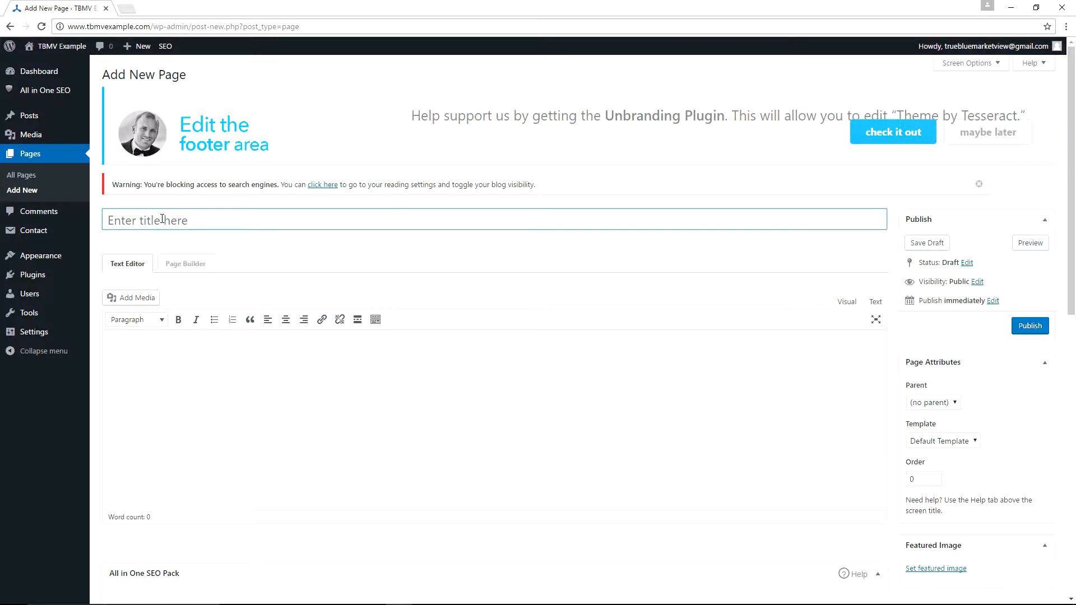
{"action": "type", "text": "Contact"}
{"action": "scroll", "coordinate": [828, 365], "scroll_direction": "down", "scroll_amount": 1}
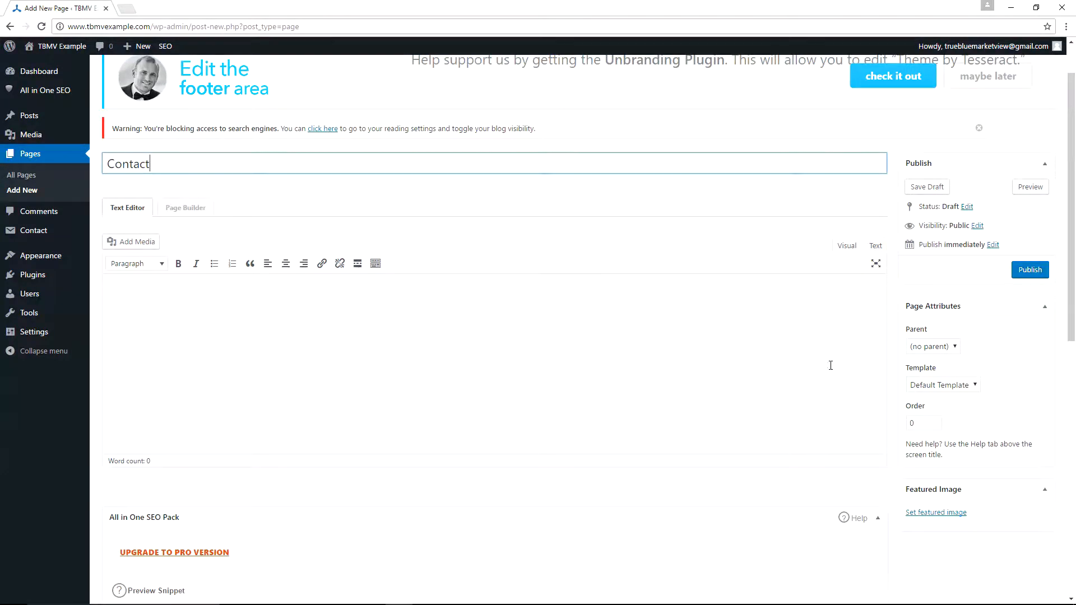
{"action": "left_click", "coordinate": [951, 390]}
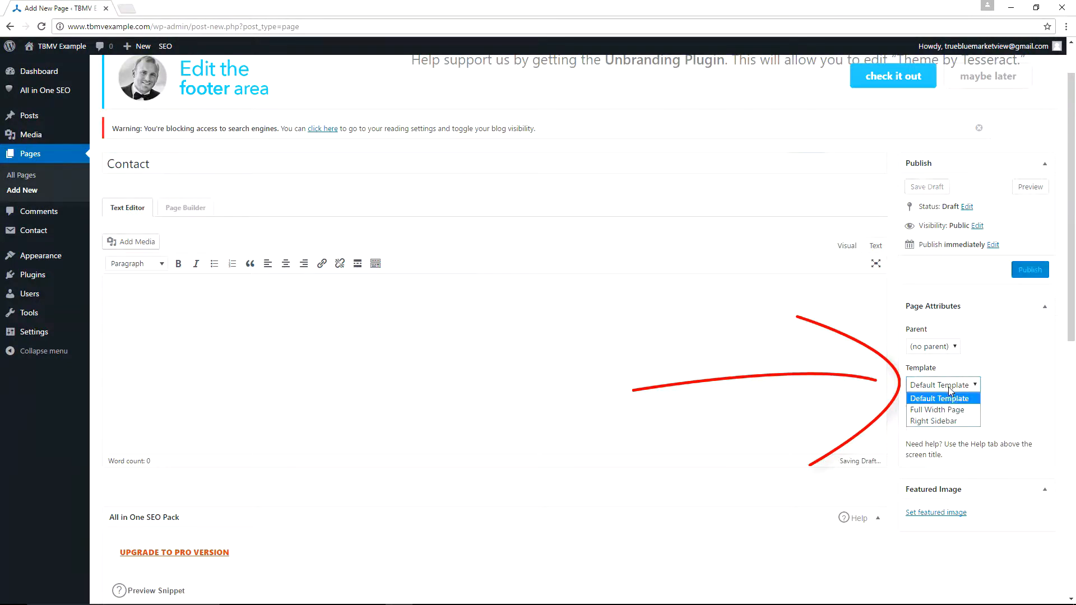
{"action": "left_click", "coordinate": [971, 415]}
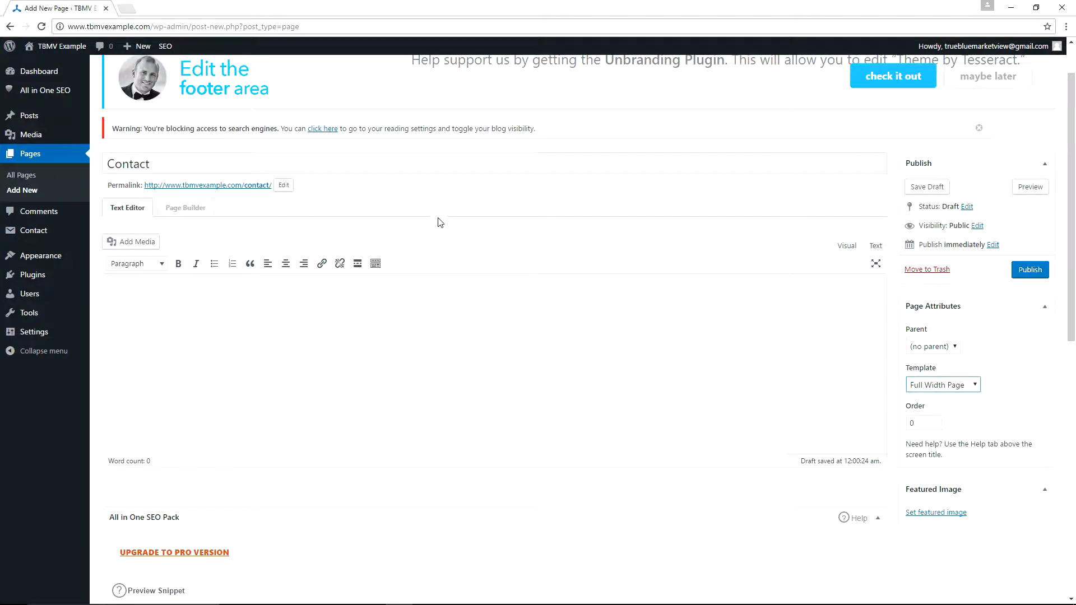
- Switch the Contact page over to the Beaver Builder page builder
{"action": "scroll", "coordinate": [439, 220], "scroll_direction": "down", "scroll_amount": 4}
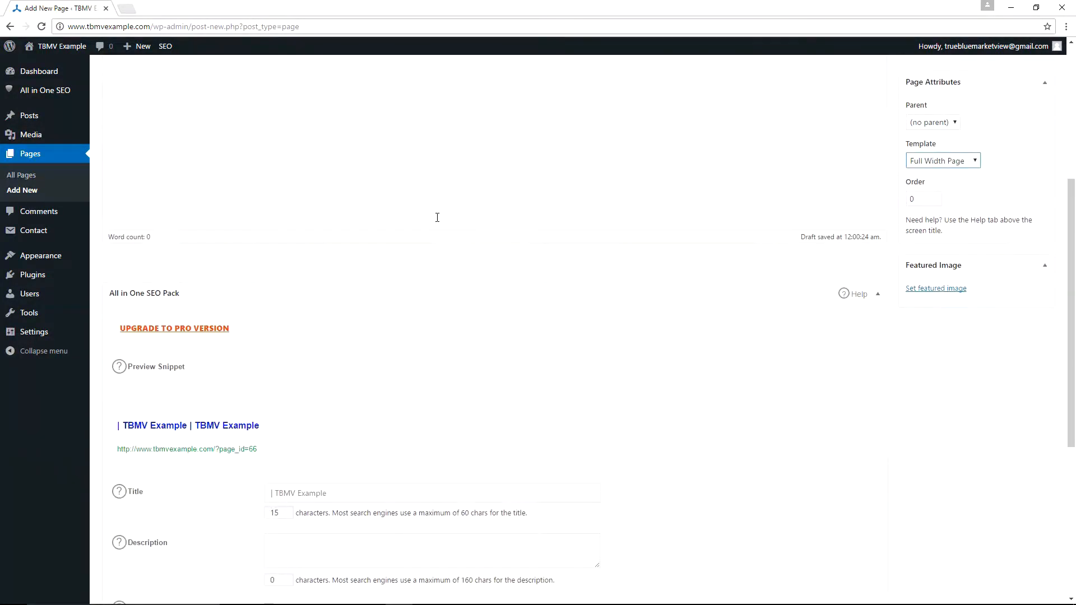
{"action": "scroll", "coordinate": [438, 218], "scroll_direction": "up", "scroll_amount": 5}
{"action": "scroll", "coordinate": [437, 218], "scroll_direction": "down", "scroll_amount": 3}
{"action": "scroll", "coordinate": [437, 217], "scroll_direction": "up", "scroll_amount": 3}
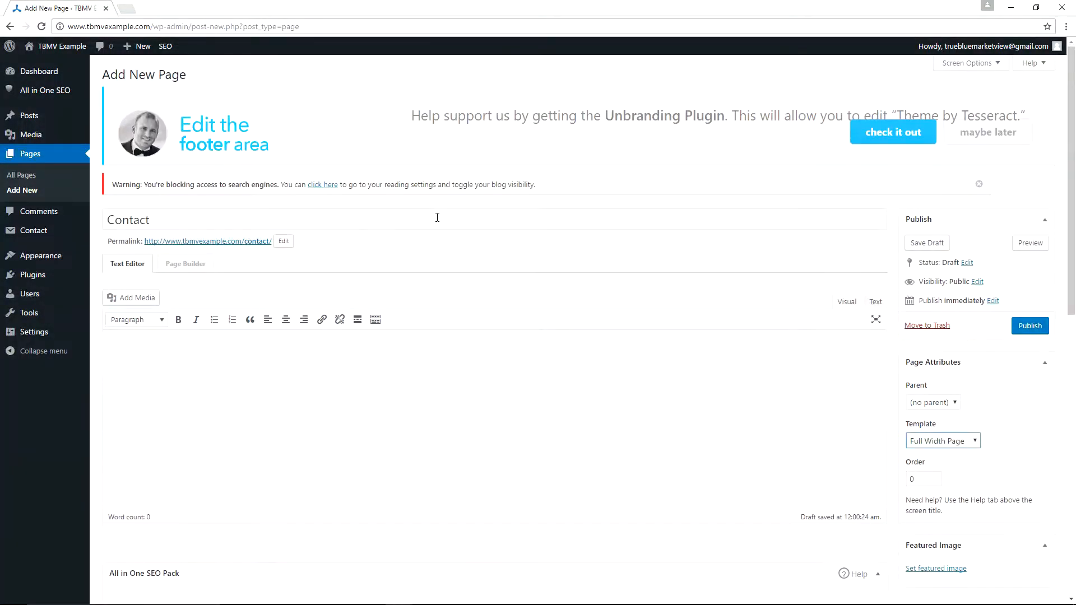
{"action": "left_click", "coordinate": [187, 266]}
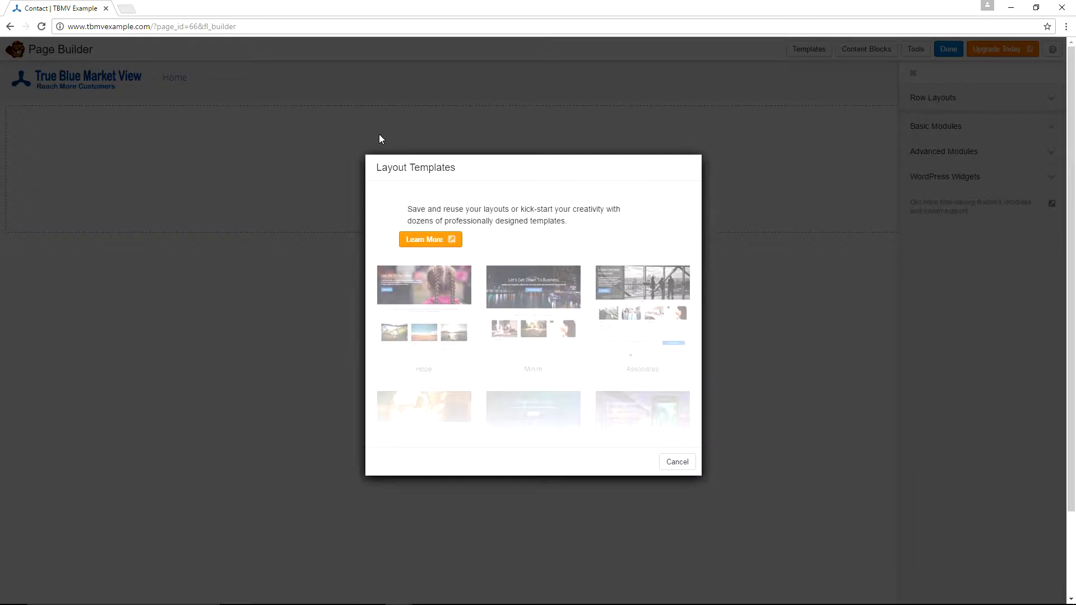
- Cancel the Layout Templates offer to start from a blank canvas
{"action": "left_click", "coordinate": [677, 463]}
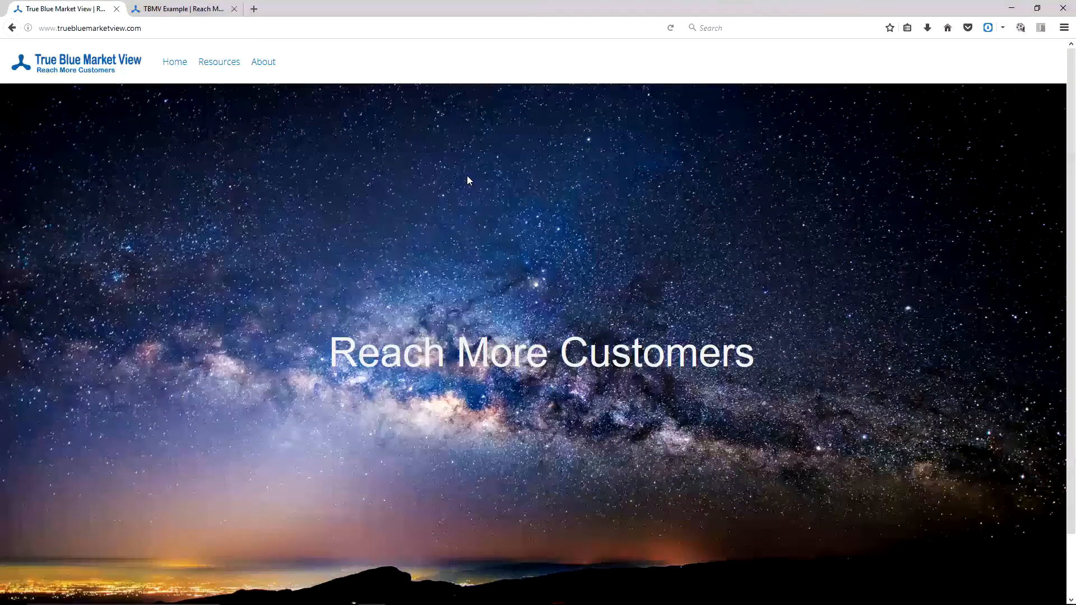
- View the live site's Contact Us page via its footer link as a reference
{"action": "scroll", "coordinate": [468, 177], "scroll_direction": "down", "scroll_amount": 2}
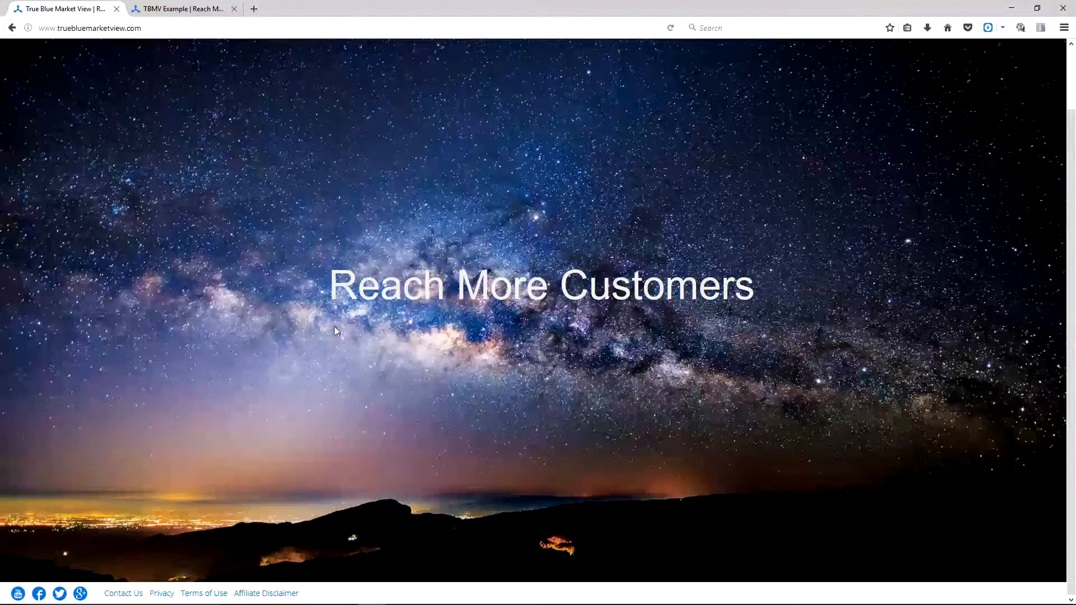
{"action": "left_click", "coordinate": [120, 596]}
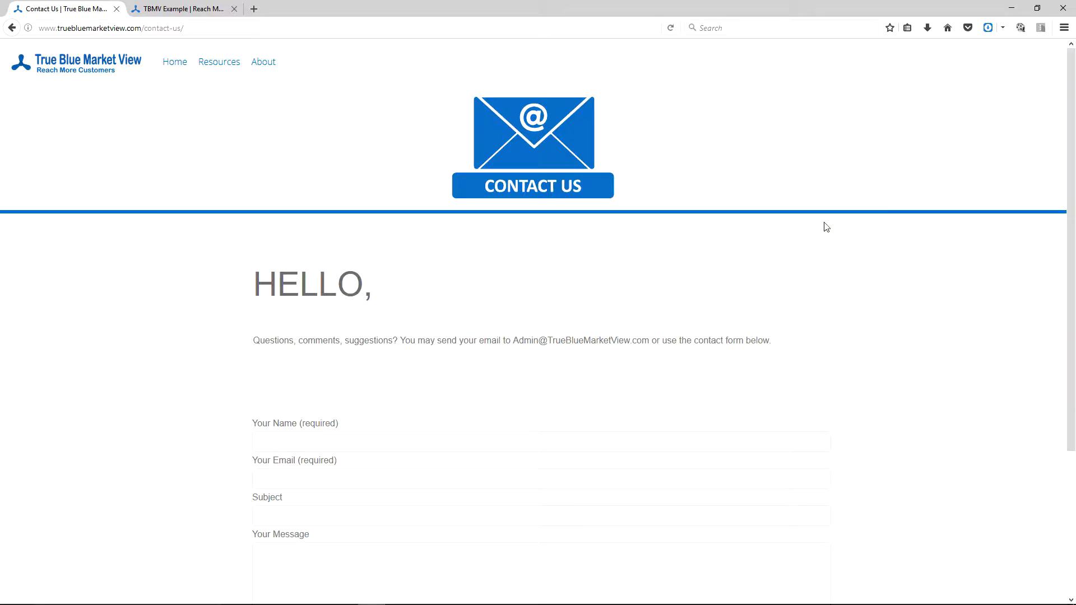
{"action": "scroll", "coordinate": [824, 225], "scroll_direction": "down", "scroll_amount": 3}
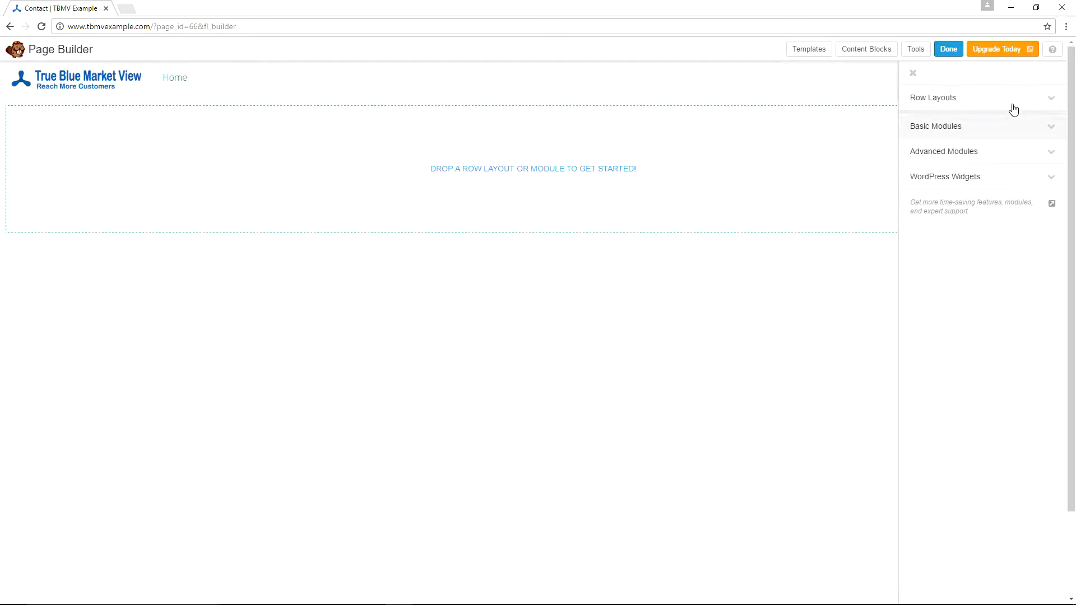
- Drag a 1 Column row onto the Contact page and open its Row Settings
{"action": "left_click", "coordinate": [970, 106]}
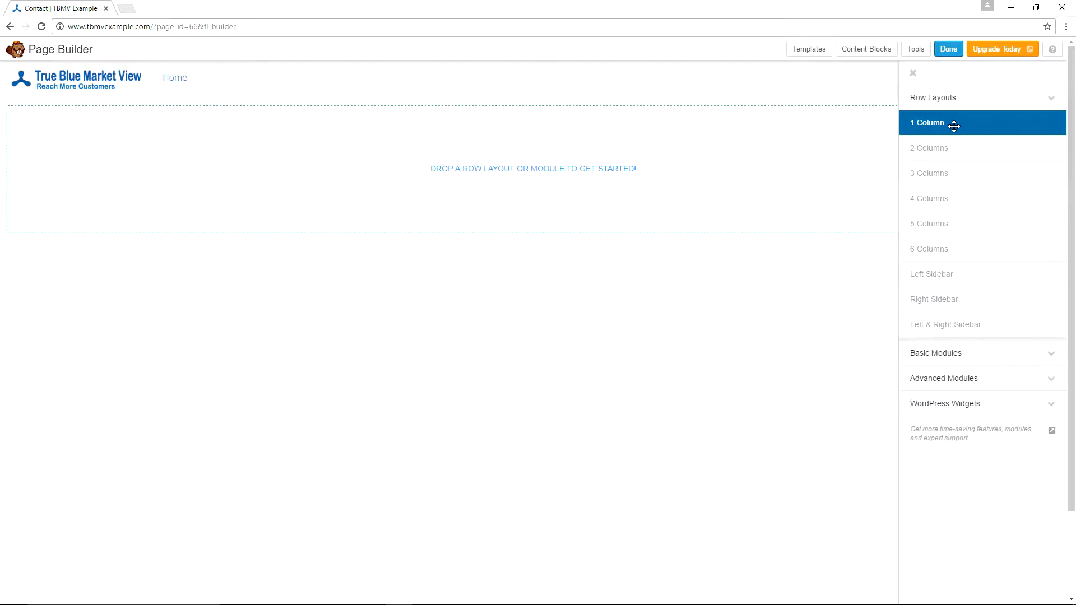
{"action": "left_click_drag", "start_coordinate": [954, 126], "coordinate": [495, 171]}
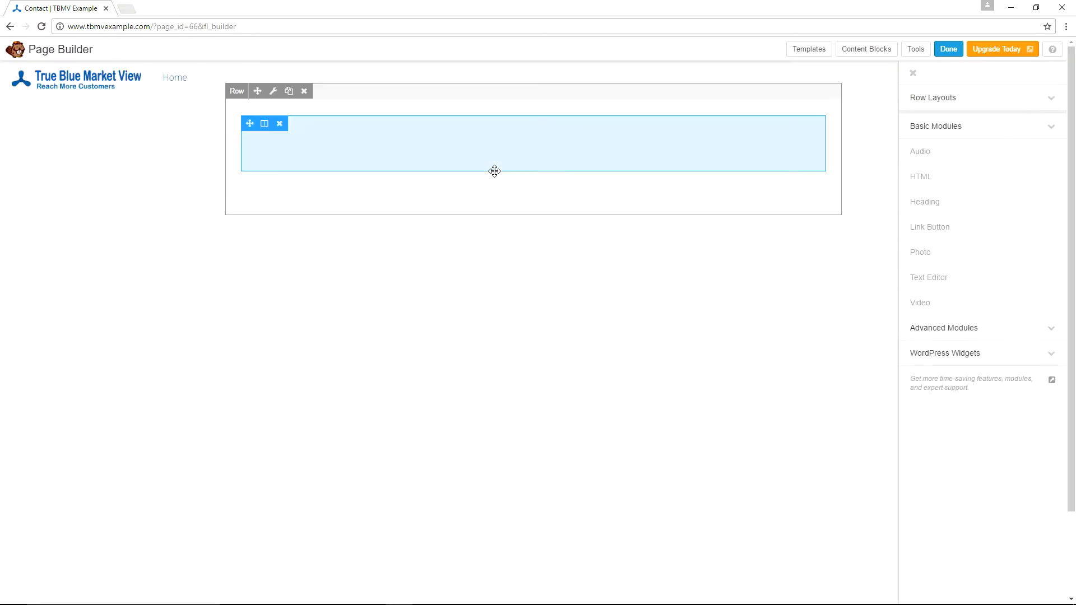
{"action": "left_click", "coordinate": [273, 92]}
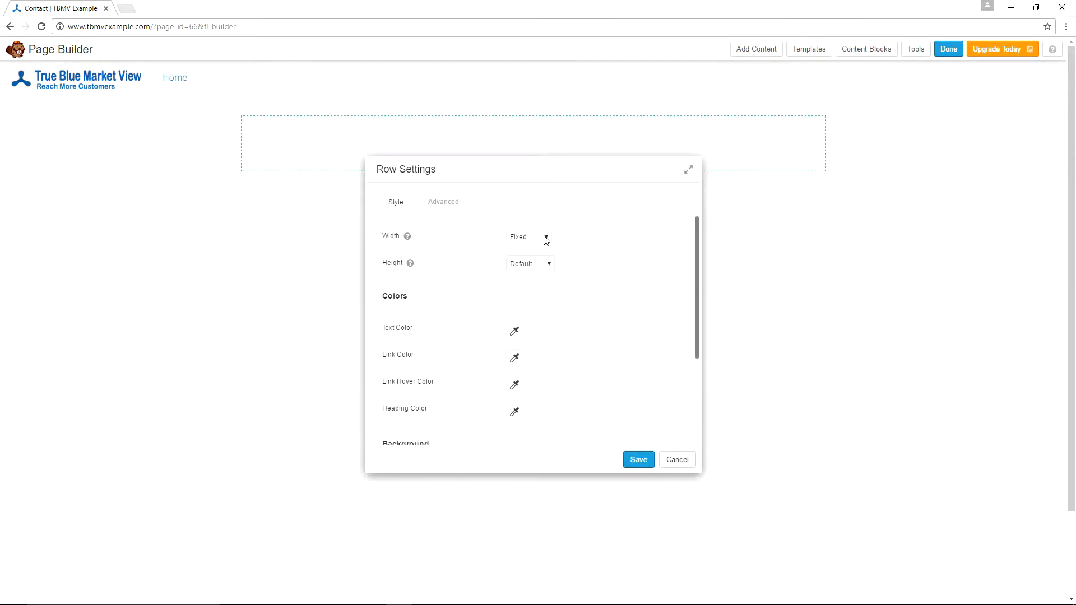
- Set the row width to Full Width, keeping the content width Fixed
{"action": "left_click", "coordinate": [547, 239]}
{"action": "left_click", "coordinate": [533, 260]}
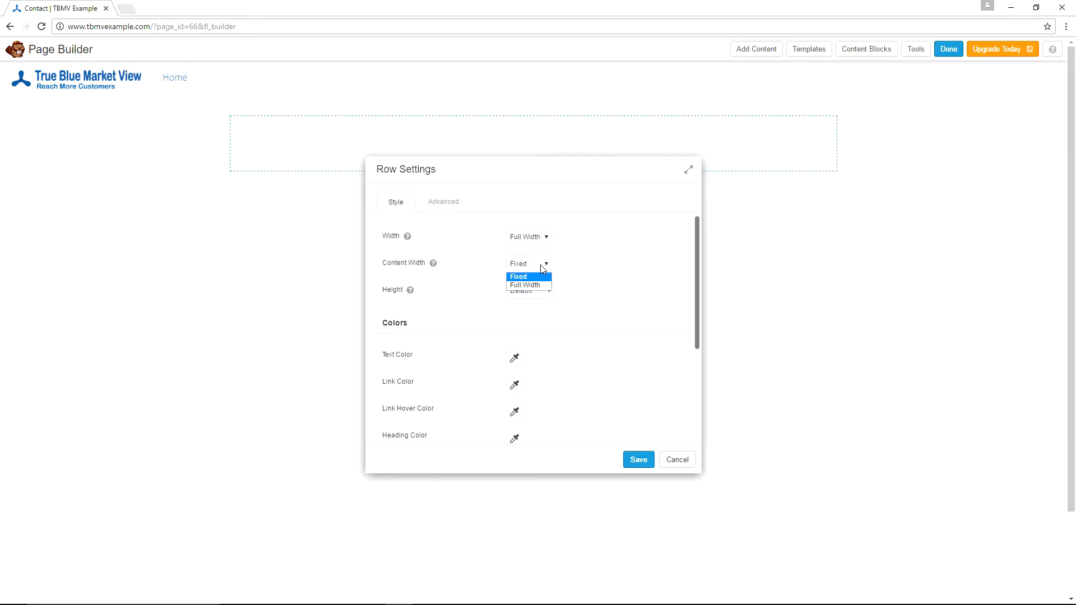
{"action": "left_click", "coordinate": [537, 286]}
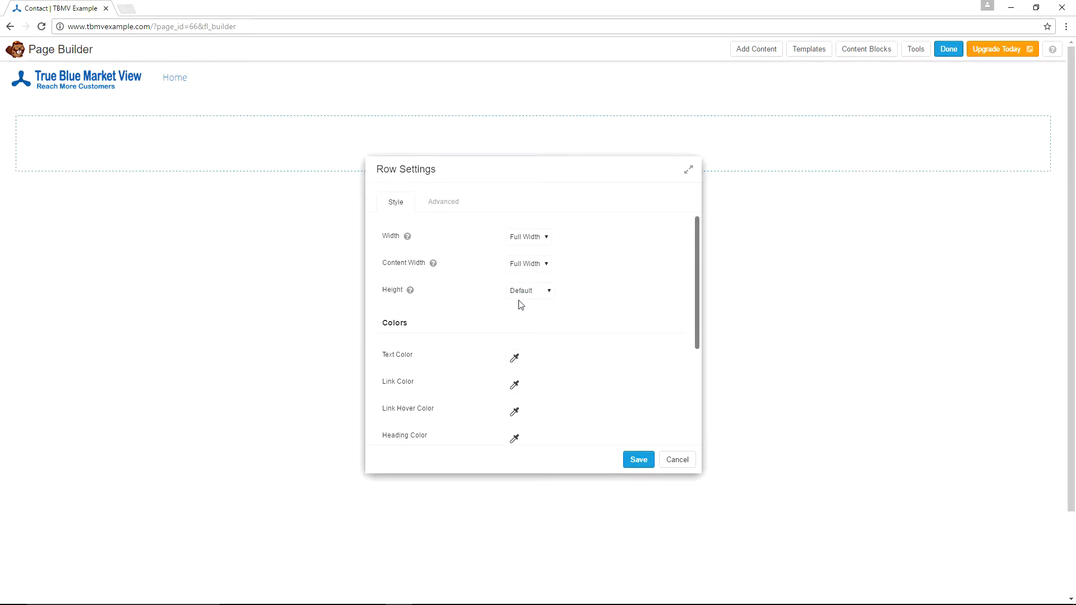
{"action": "key", "text": "Escape"}
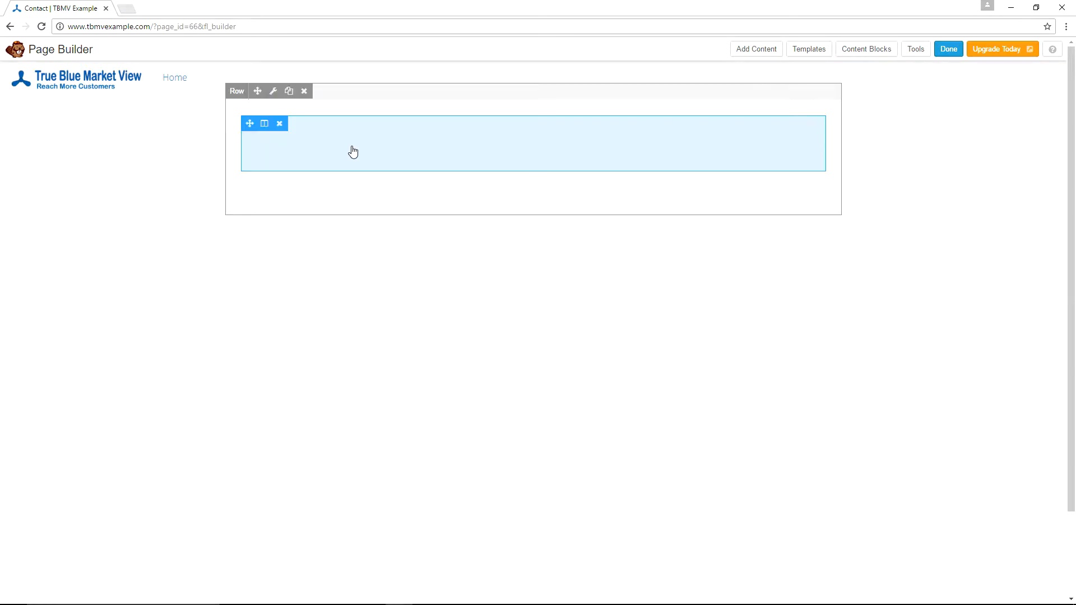
{"action": "left_click", "coordinate": [274, 94]}
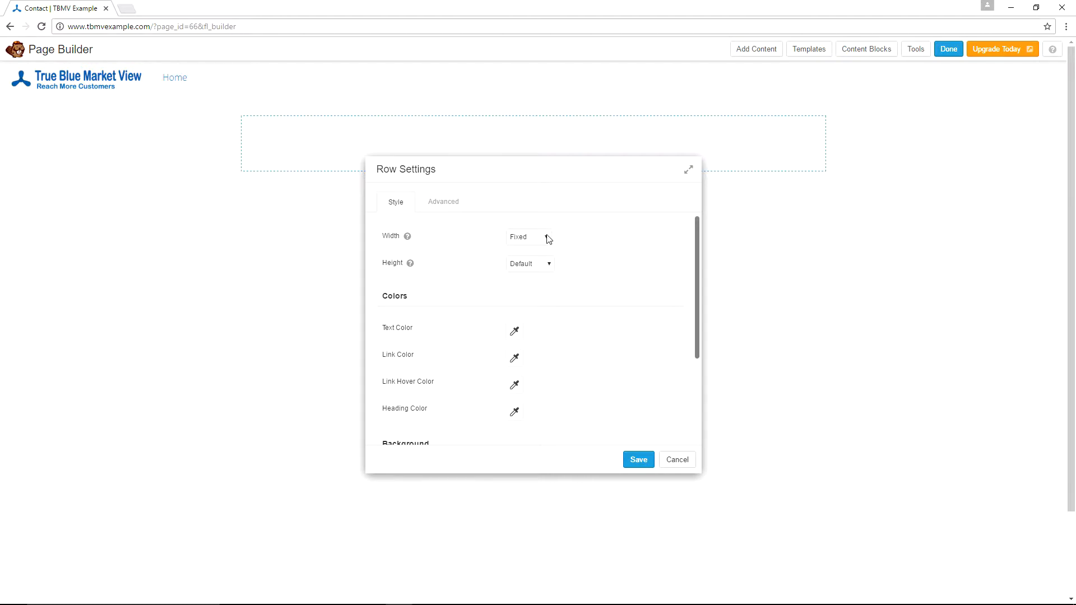
{"action": "left_click", "coordinate": [548, 239]}
{"action": "left_click", "coordinate": [537, 260]}
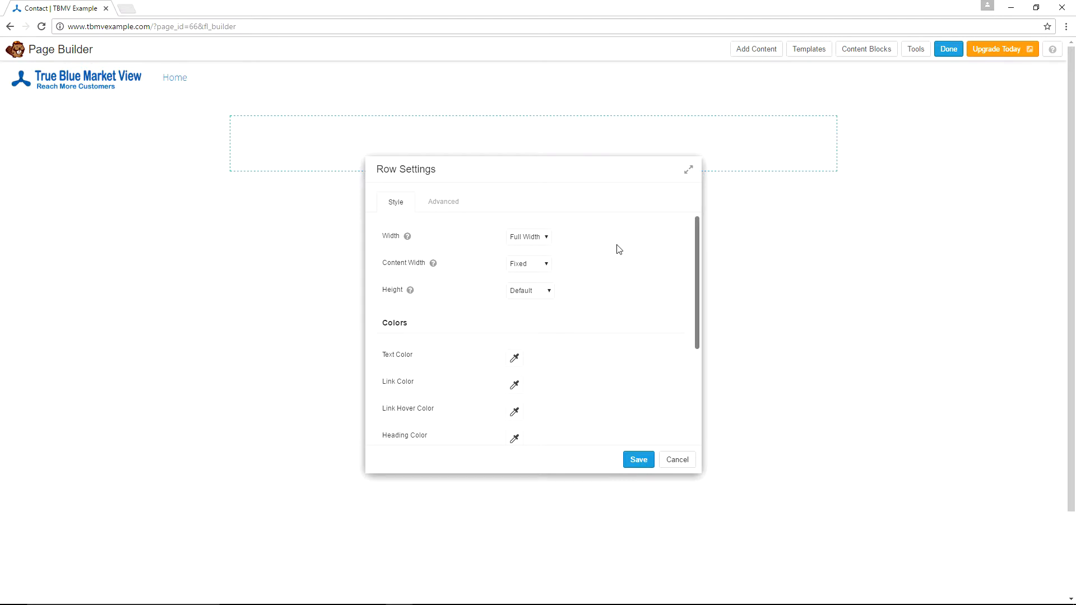
- Change the row's Background Type to Photo
{"action": "scroll", "coordinate": [618, 250], "scroll_direction": "down", "scroll_amount": 3}
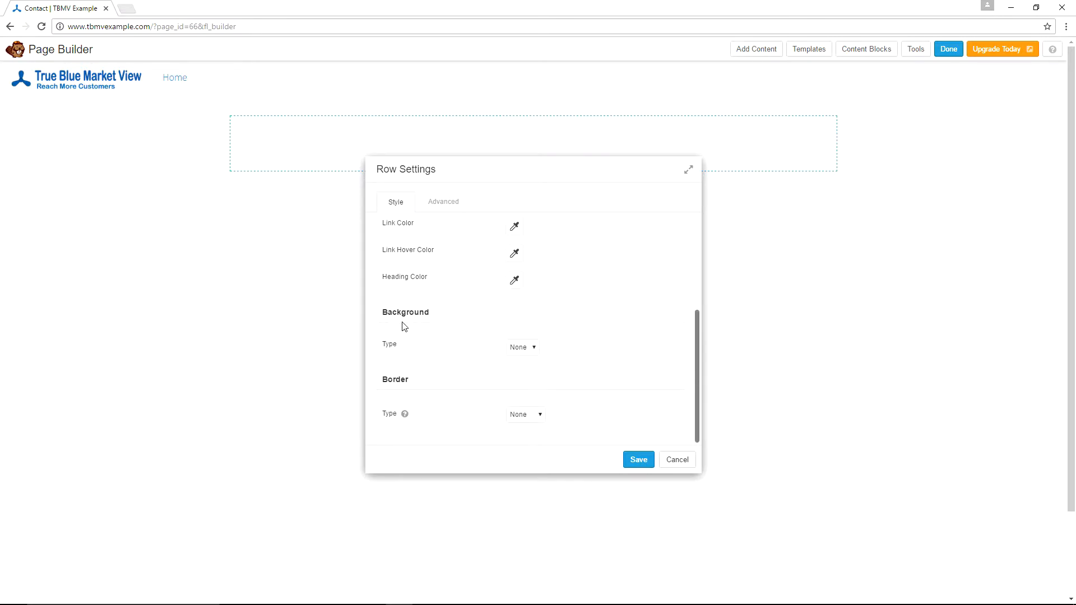
{"action": "left_click", "coordinate": [537, 349]}
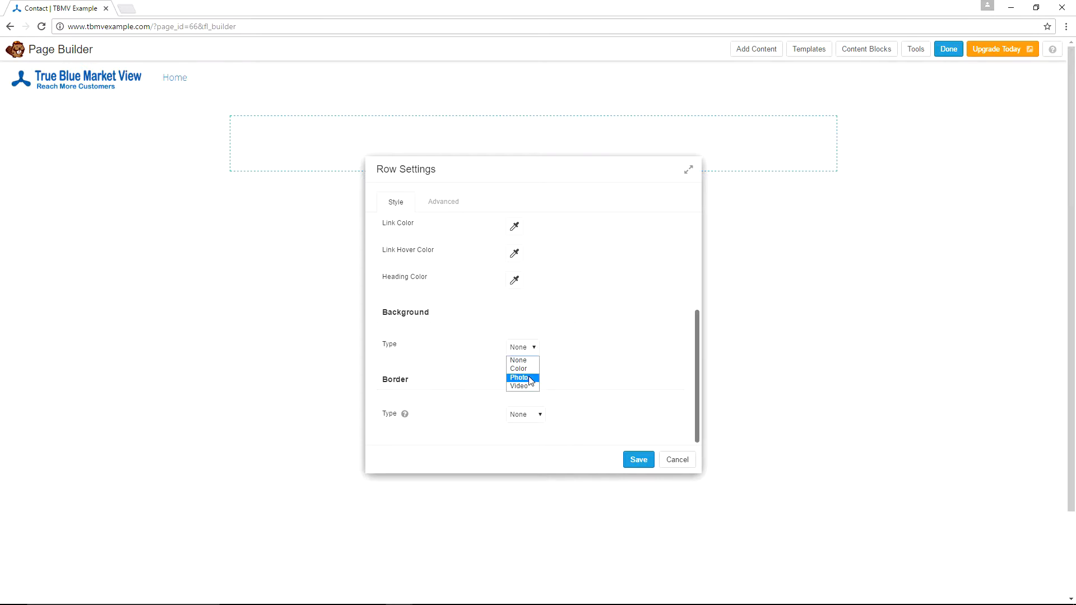
{"action": "left_click", "coordinate": [530, 381]}
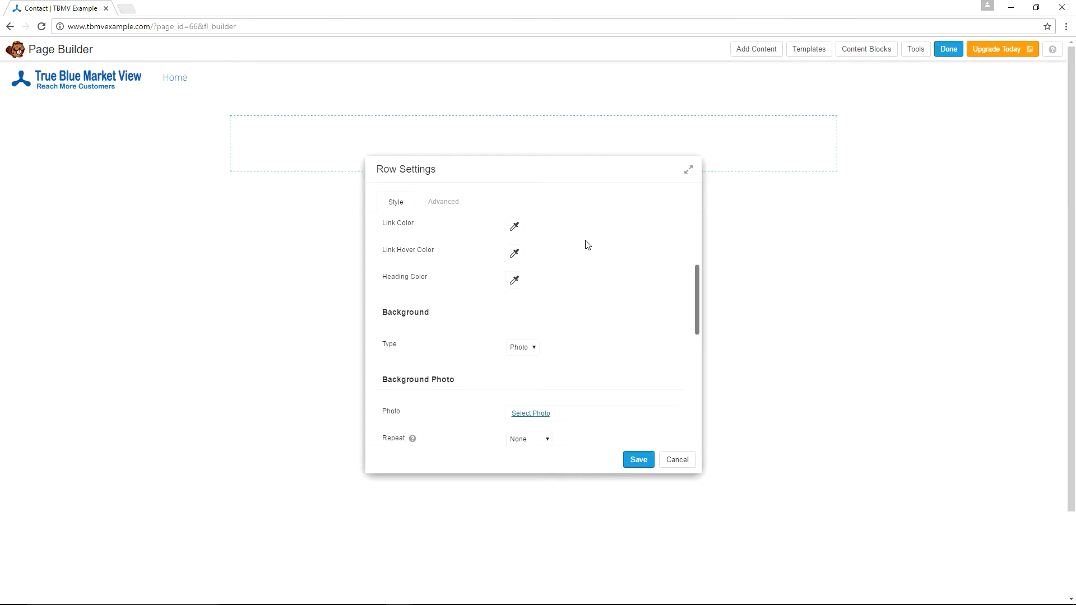
{"action": "scroll", "coordinate": [584, 242], "scroll_direction": "down", "scroll_amount": 1}
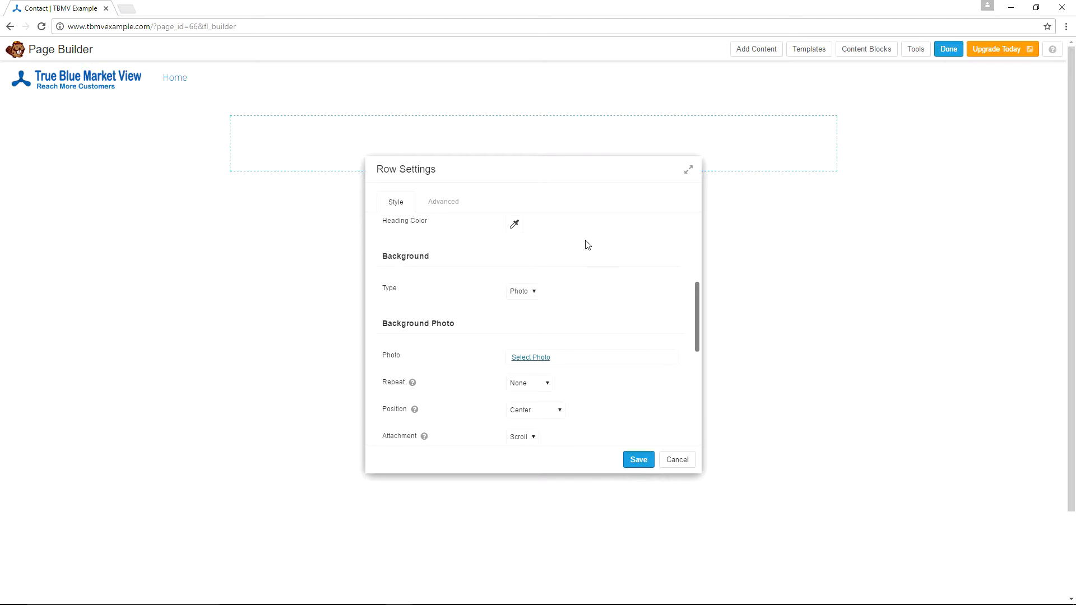
- Upload ContactUs.jpg from the Contact folder as the row's background photo
{"action": "left_click", "coordinate": [543, 361]}
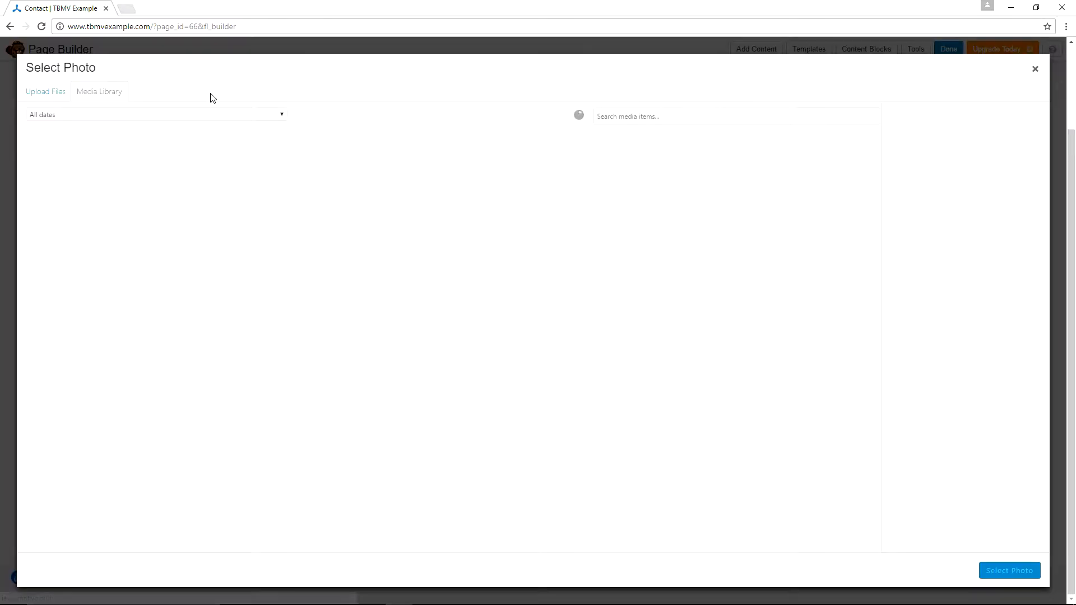
{"action": "left_click", "coordinate": [56, 95]}
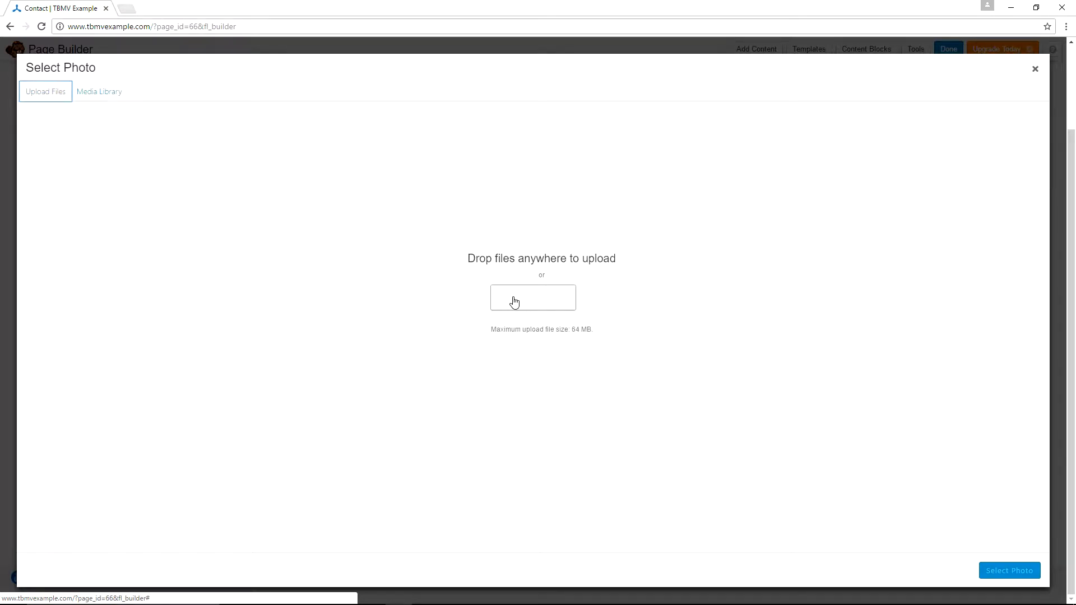
{"action": "left_click", "coordinate": [514, 301]}
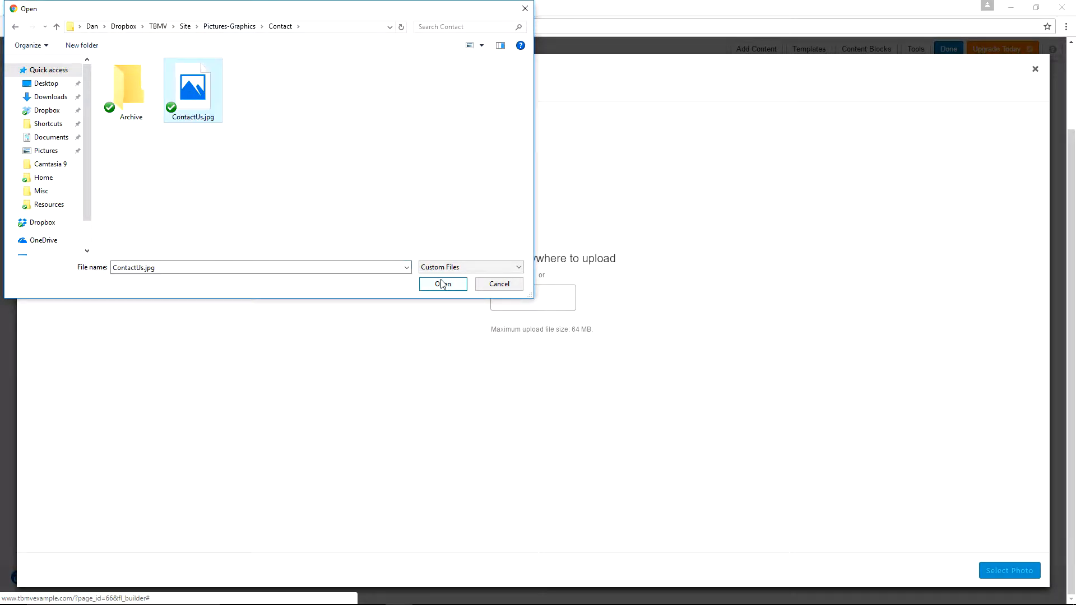
{"action": "left_click", "coordinate": [442, 284]}
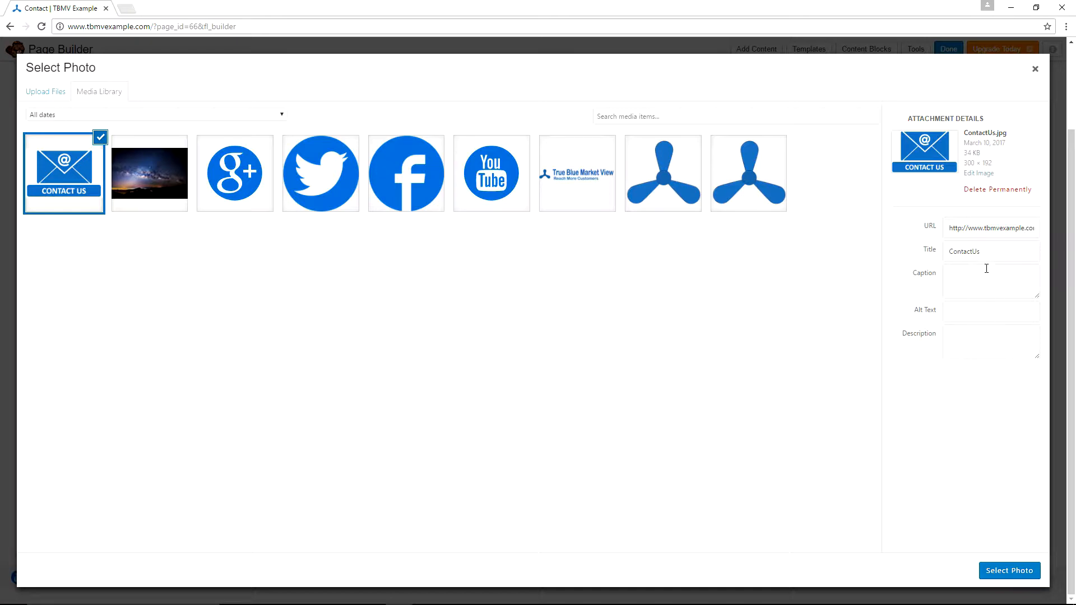
{"action": "left_click", "coordinate": [1006, 570]}
{"action": "scroll", "coordinate": [600, 267], "scroll_direction": "down", "scroll_amount": 2}
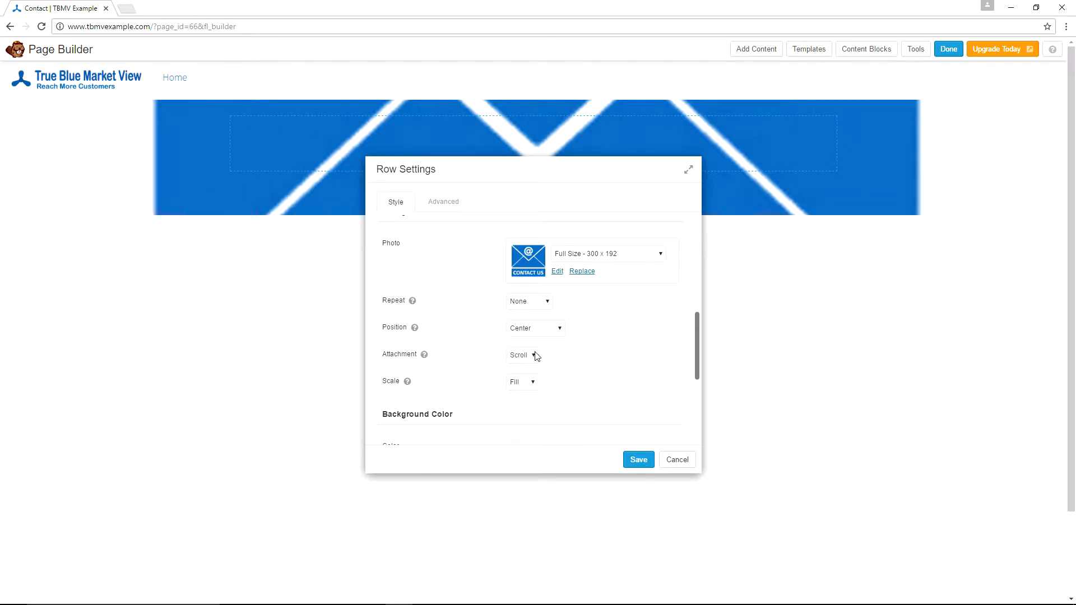
{"action": "left_click", "coordinate": [530, 382]}
{"action": "left_click", "coordinate": [524, 395]}
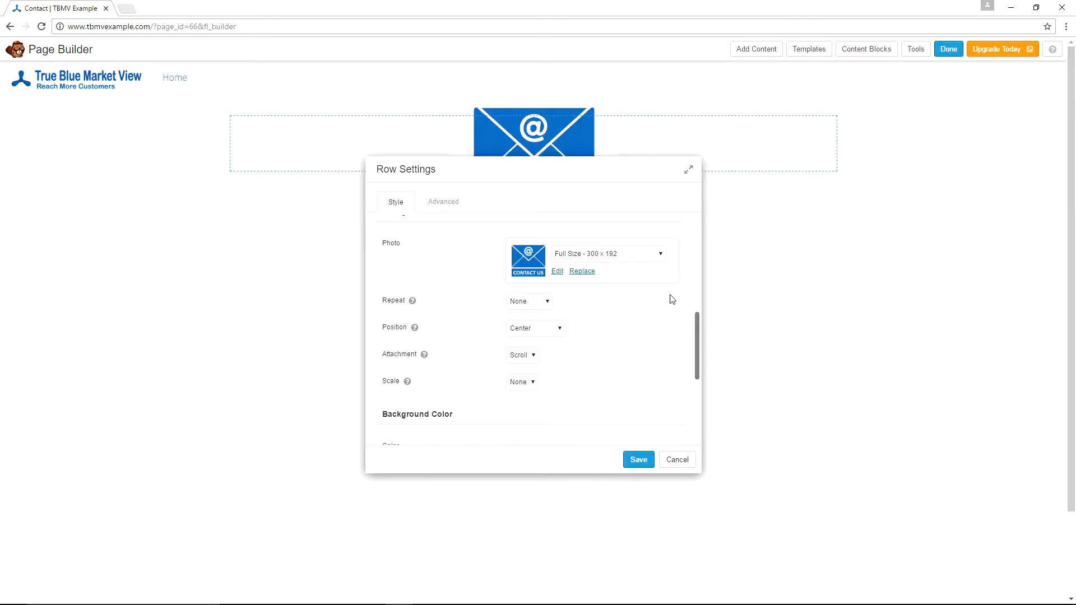
{"action": "scroll", "coordinate": [653, 313], "scroll_direction": "down", "scroll_amount": 1}
{"action": "scroll", "coordinate": [623, 277], "scroll_direction": "down", "scroll_amount": 1}
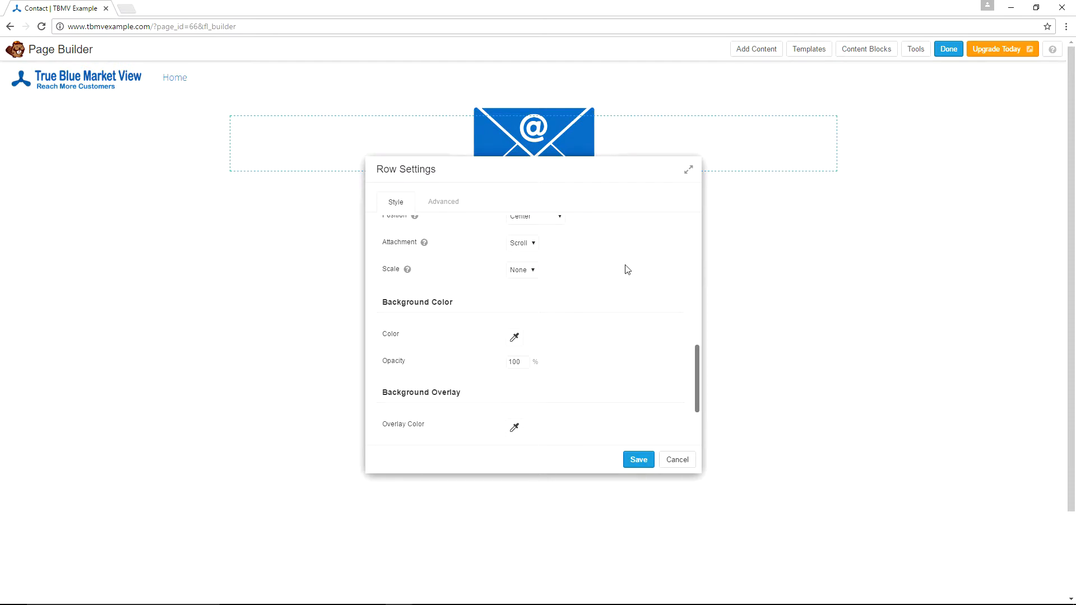
{"action": "scroll", "coordinate": [624, 268], "scroll_direction": "down", "scroll_amount": 1}
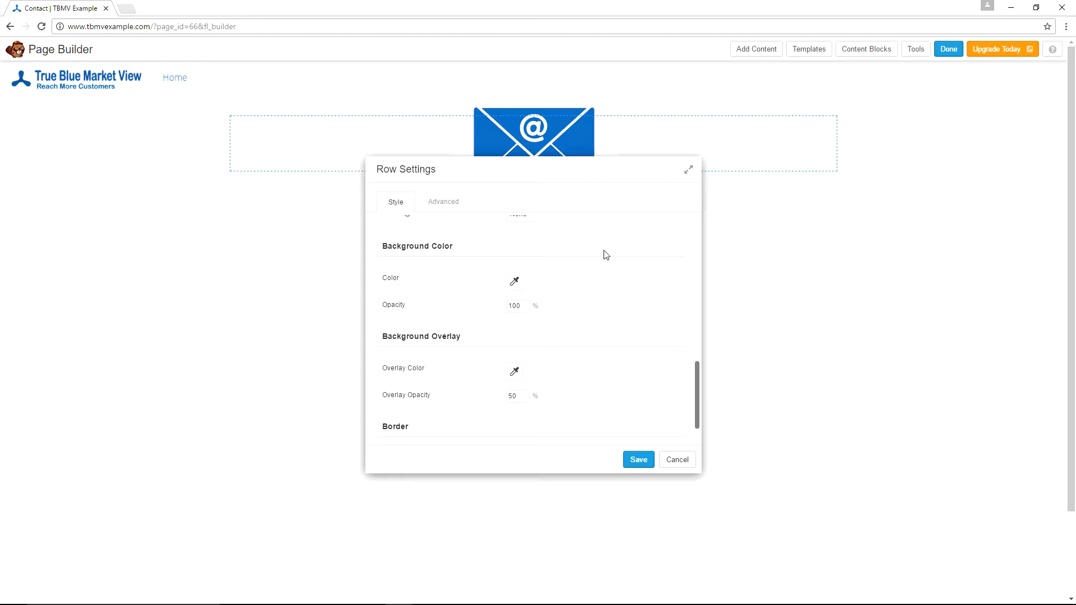
{"action": "scroll", "coordinate": [605, 255], "scroll_direction": "down", "scroll_amount": 1}
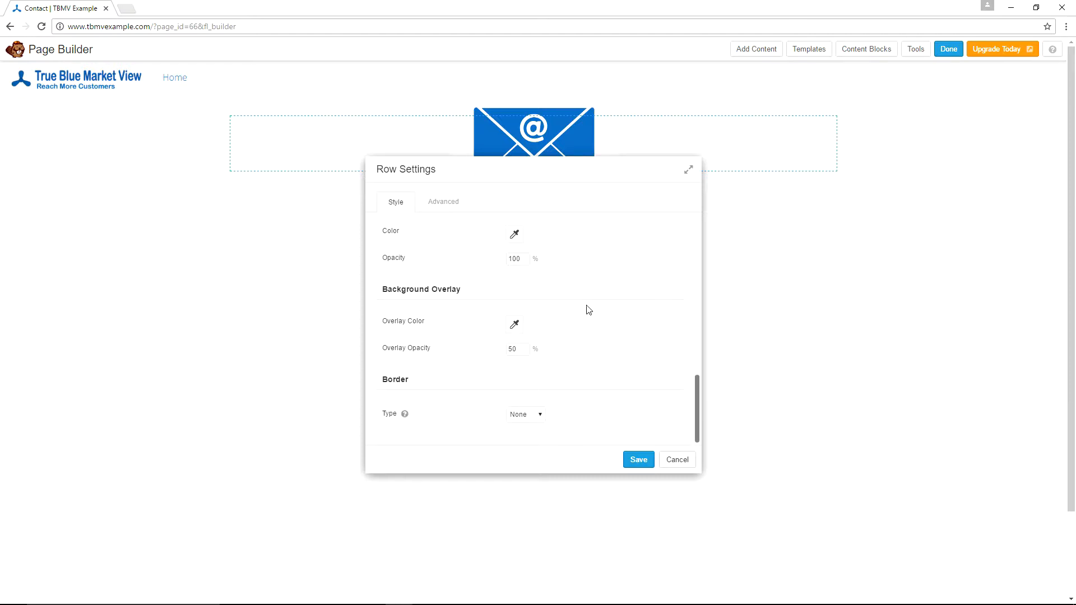
- Make the row border solid with colour #0073cf
{"action": "left_click", "coordinate": [538, 415]}
{"action": "left_click", "coordinate": [529, 436]}
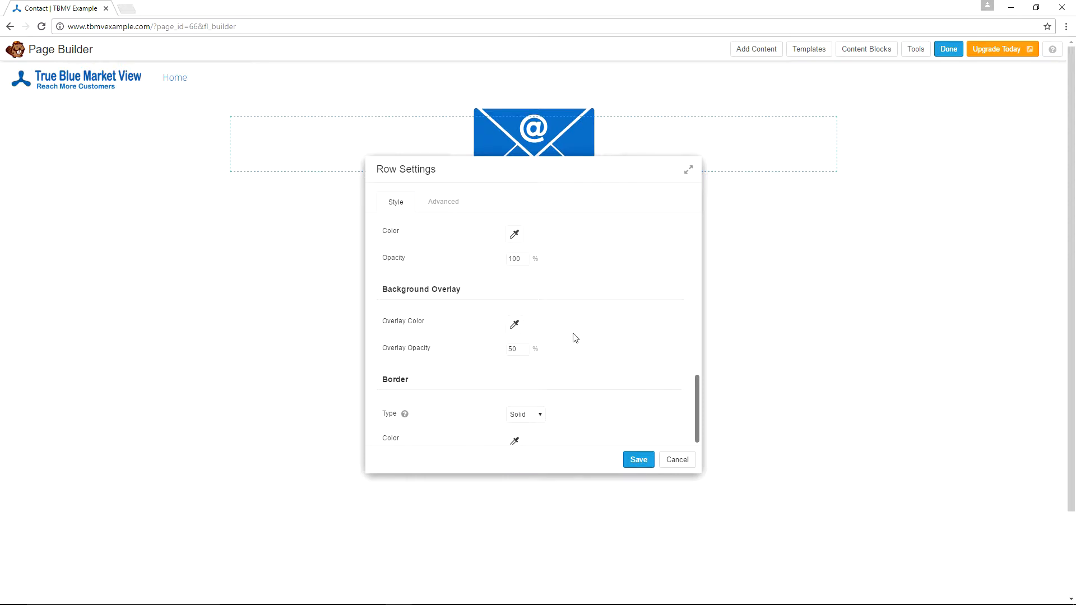
{"action": "scroll", "coordinate": [572, 337], "scroll_direction": "down", "scroll_amount": 2}
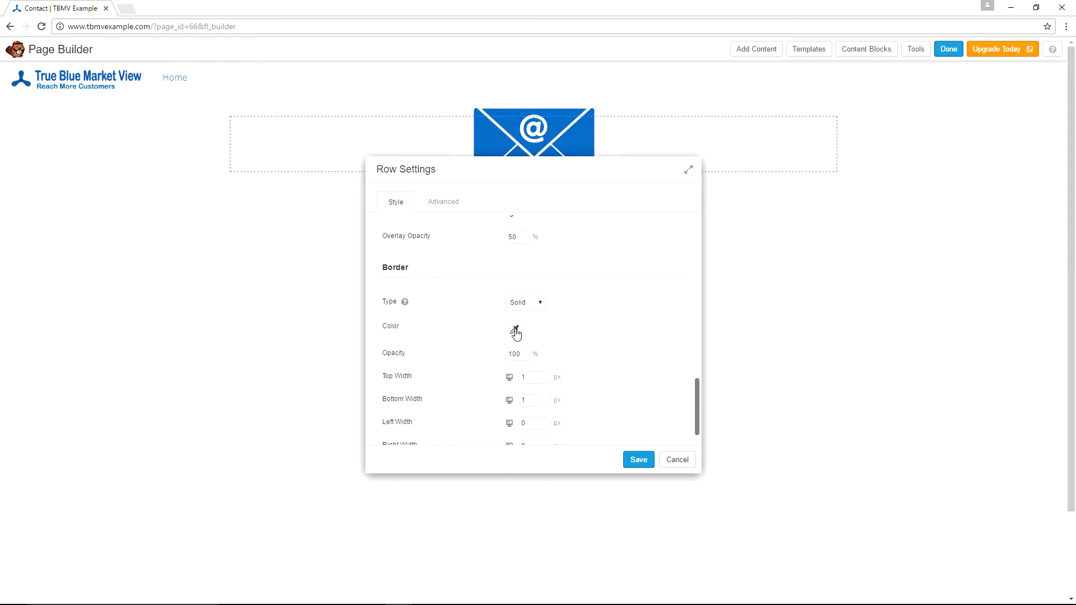
{"action": "left_click", "coordinate": [515, 332]}
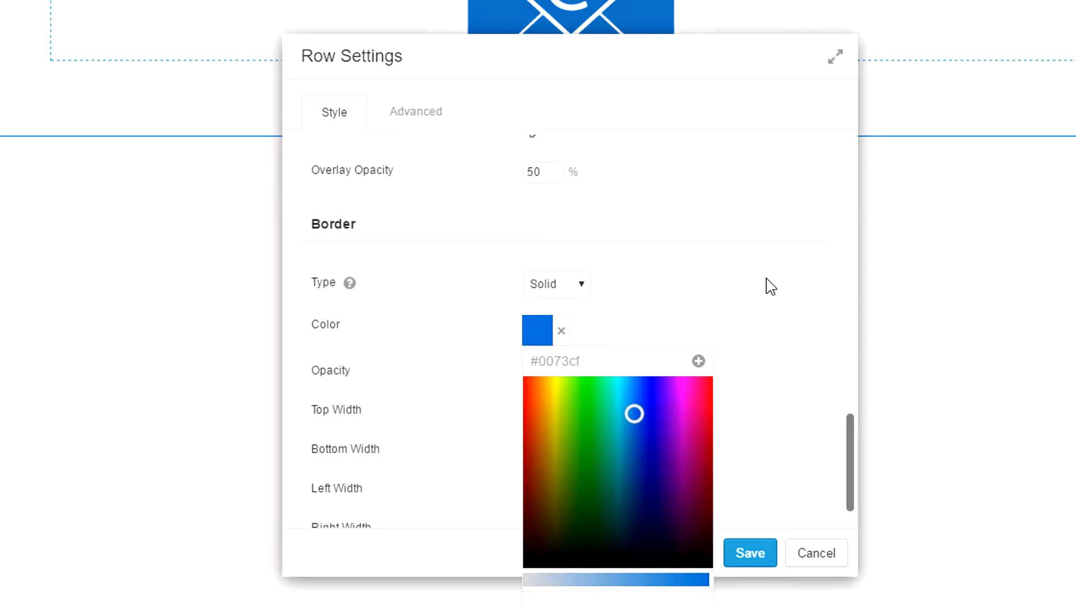
{"action": "left_click", "coordinate": [707, 287]}
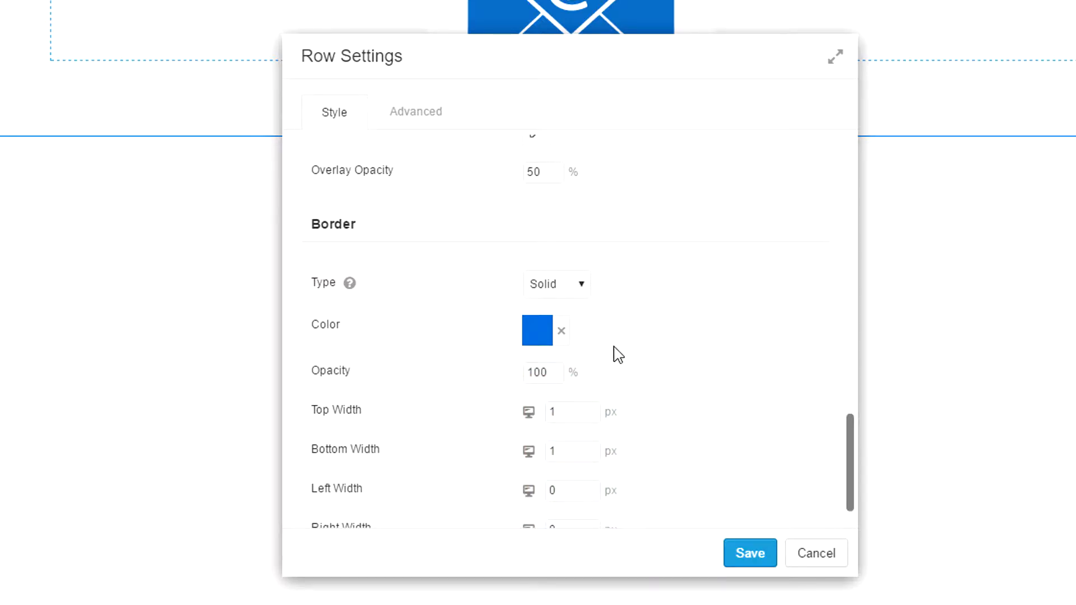
- Set border widths to top 0, bottom 6 px, and left/right 0
{"action": "scroll", "coordinate": [619, 355], "scroll_direction": "down", "scroll_amount": 1}
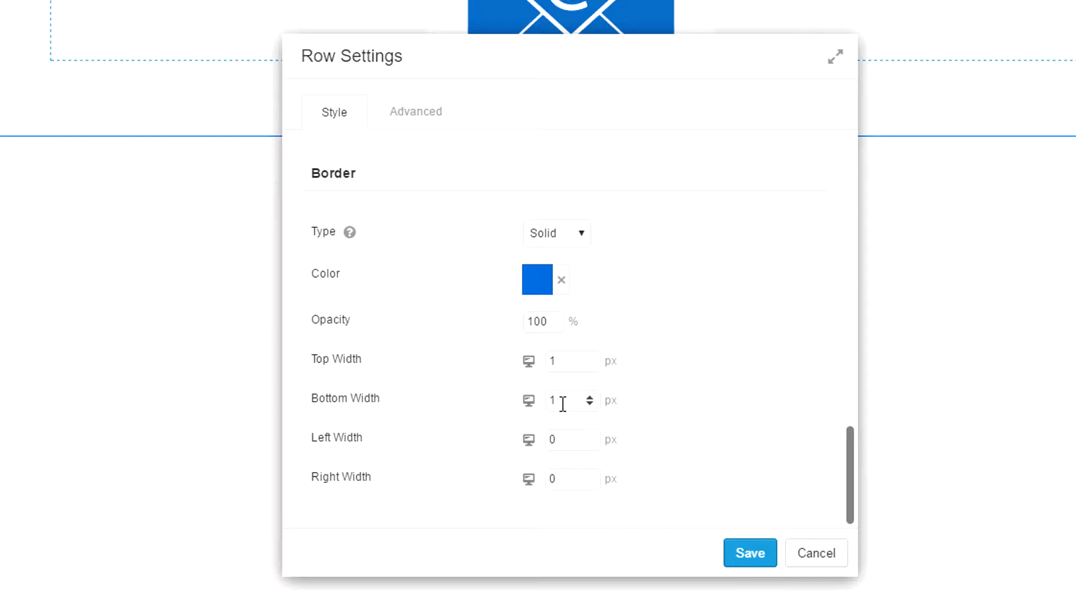
{"action": "double_click", "coordinate": [565, 361]}
{"action": "type", "text": "0"}
{"action": "key", "text": "Tab"}
{"action": "type", "text": "6"}
{"action": "key", "text": "Tab"}
{"action": "type", "text": "0"}
{"action": "key", "text": "Tab"}
{"action": "type", "text": "0"}
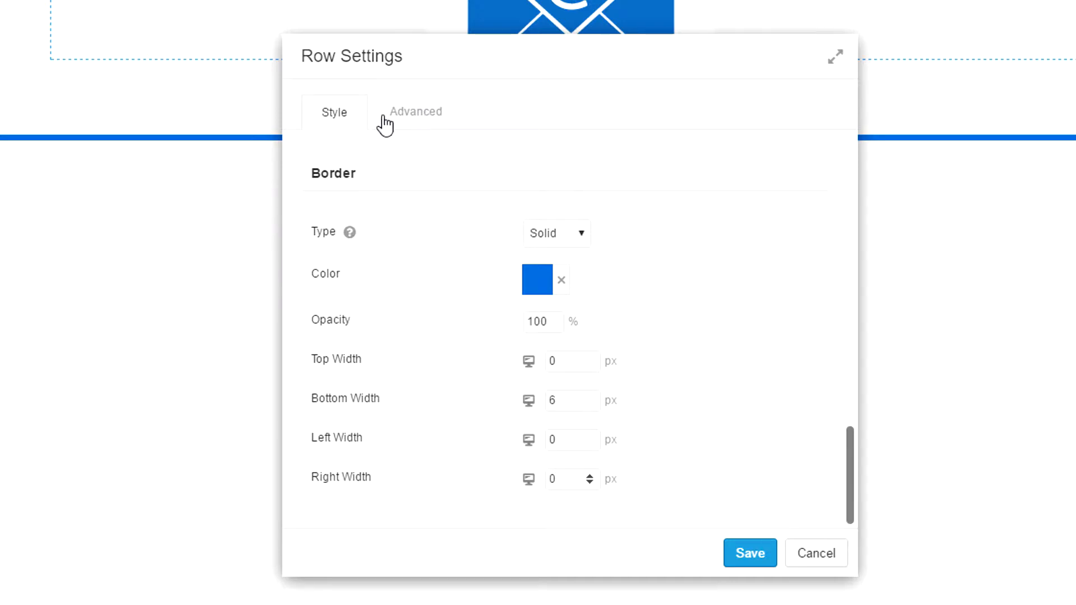
{"action": "left_click", "coordinate": [411, 121]}
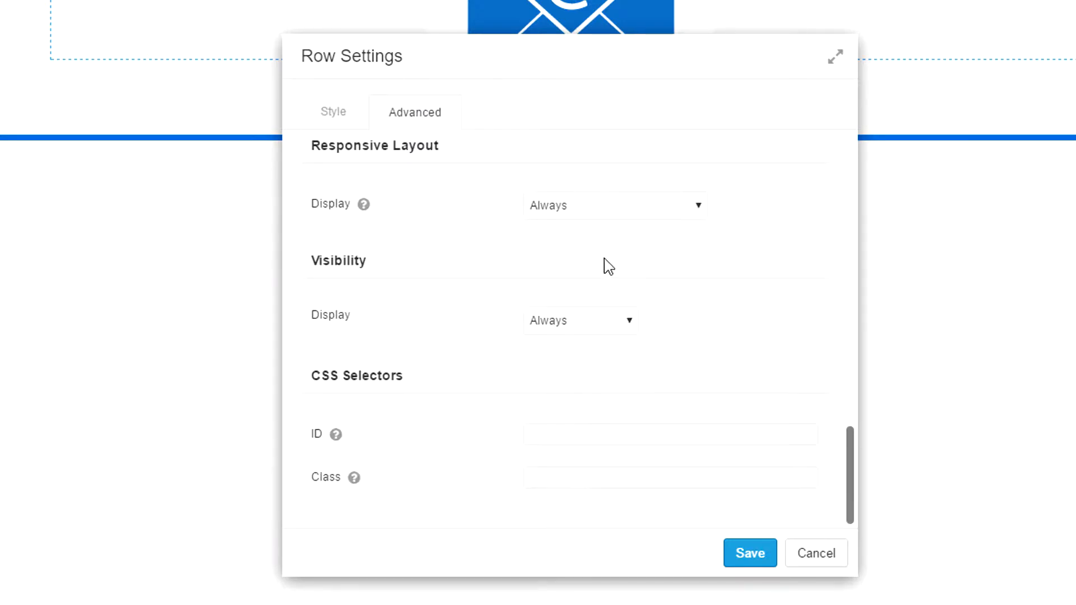
- Enter row padding of 200 px top, 25 px bottom, and 0 px left and right
{"action": "scroll", "coordinate": [716, 265], "scroll_direction": "up", "scroll_amount": 10}
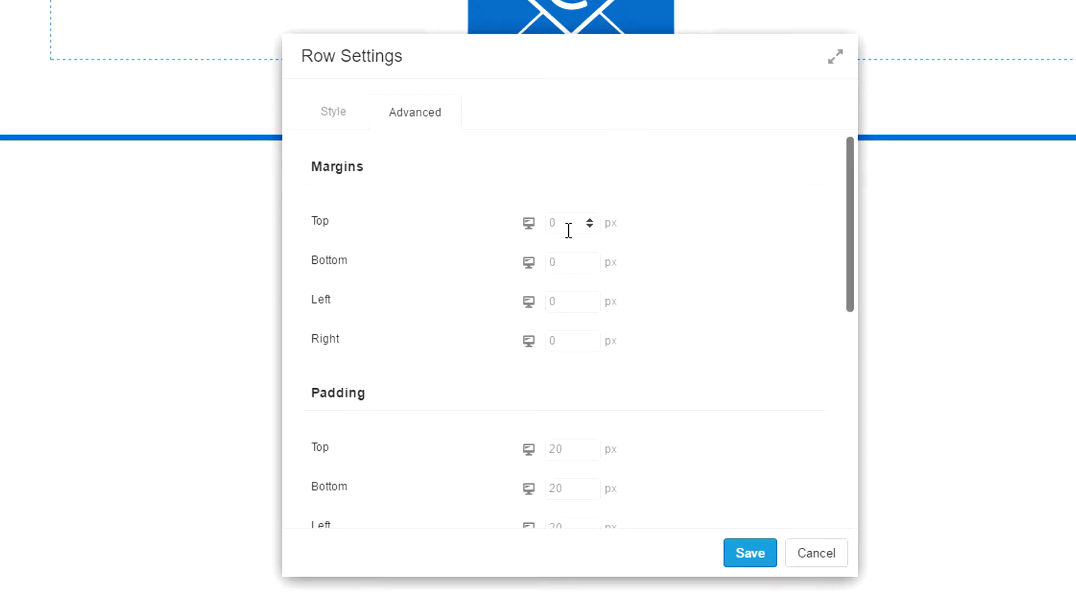
{"action": "scroll", "coordinate": [727, 212], "scroll_direction": "down", "scroll_amount": 3}
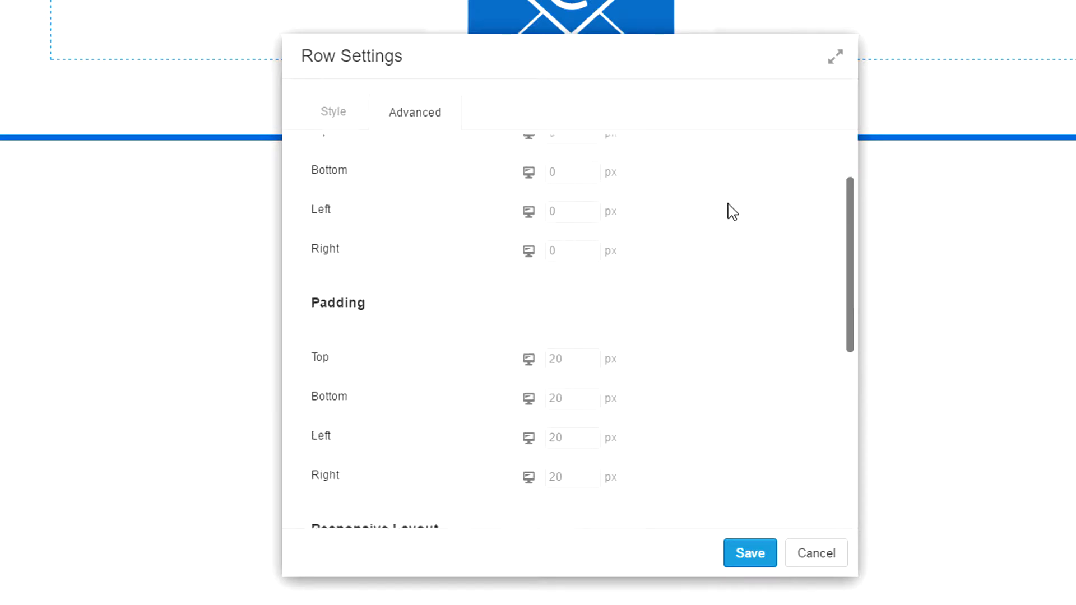
{"action": "left_click", "coordinate": [570, 256]}
{"action": "type", "text": "200"}
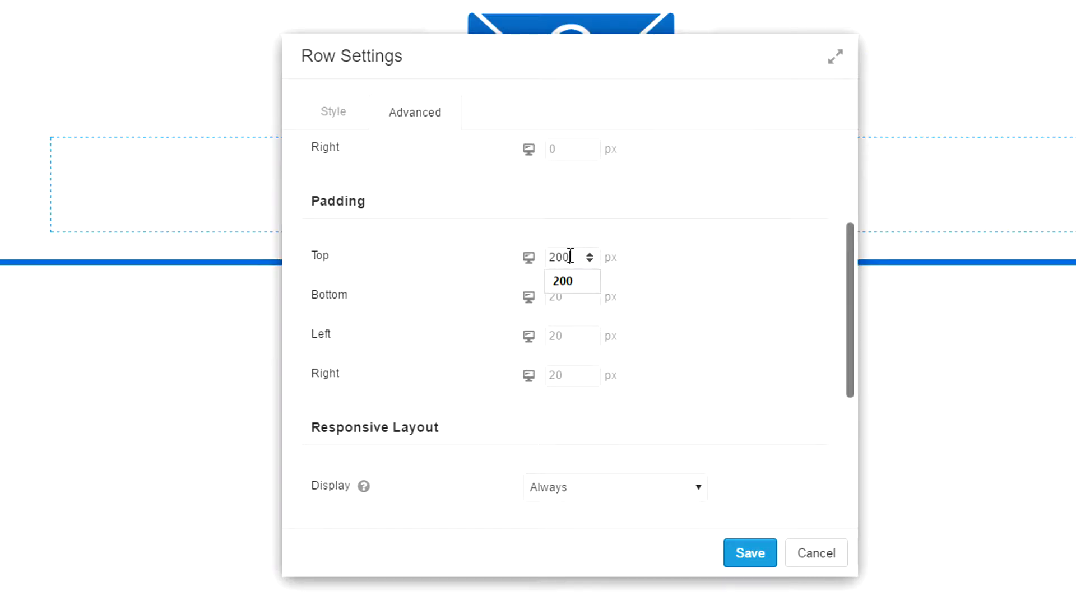
{"action": "left_click", "coordinate": [567, 288]}
{"action": "left_click", "coordinate": [566, 297]}
{"action": "type", "text": "25"}
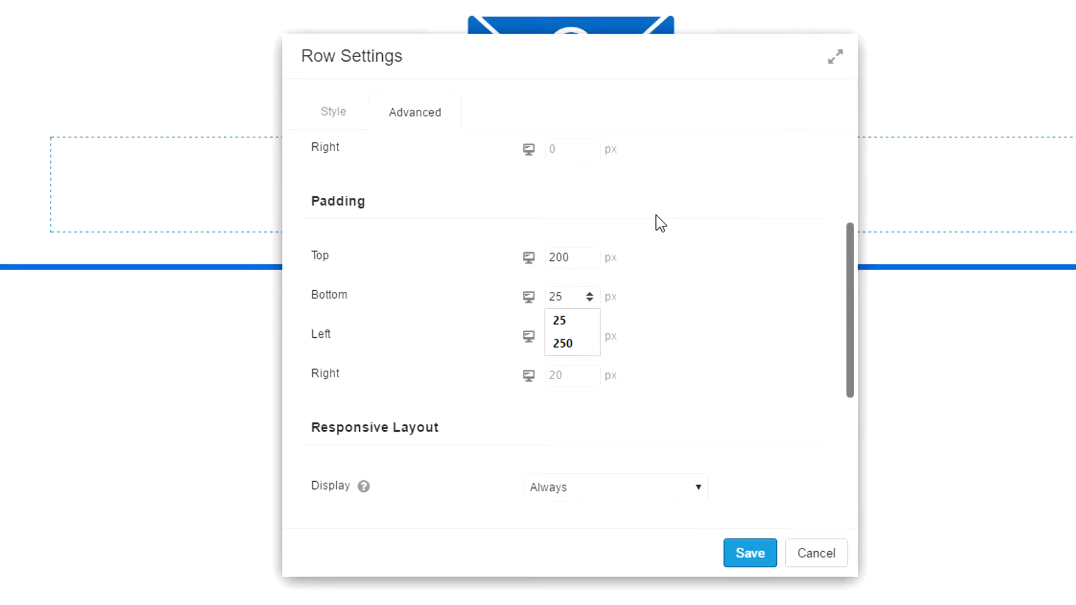
{"action": "key", "text": "Tab"}
{"action": "type", "text": "0"}
{"action": "key", "text": "Tab"}
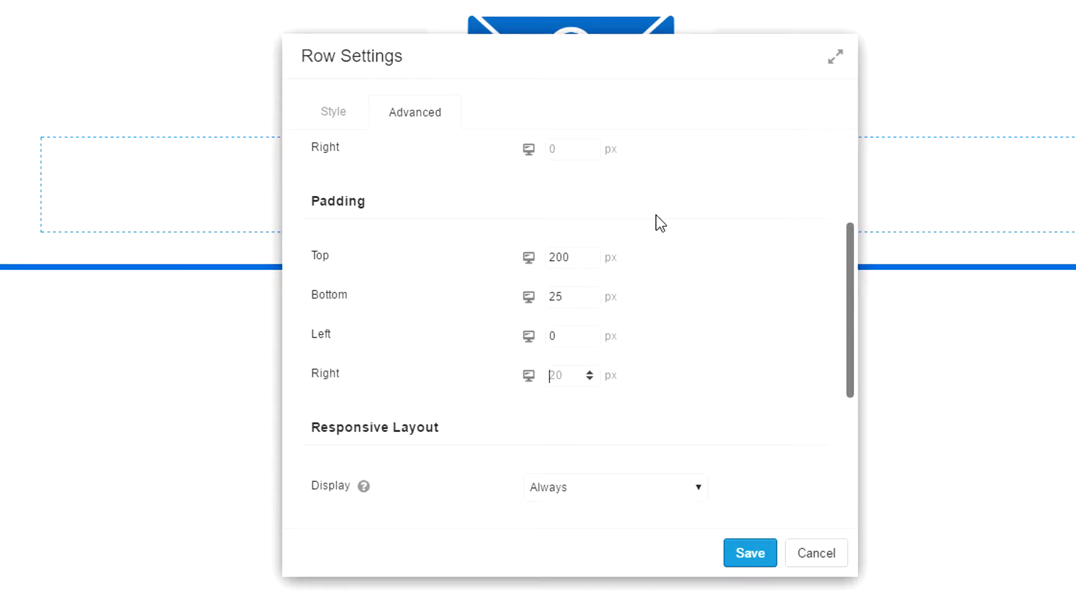
{"action": "type", "text": "0"}
{"action": "scroll", "coordinate": [660, 223], "scroll_direction": "down", "scroll_amount": 3}
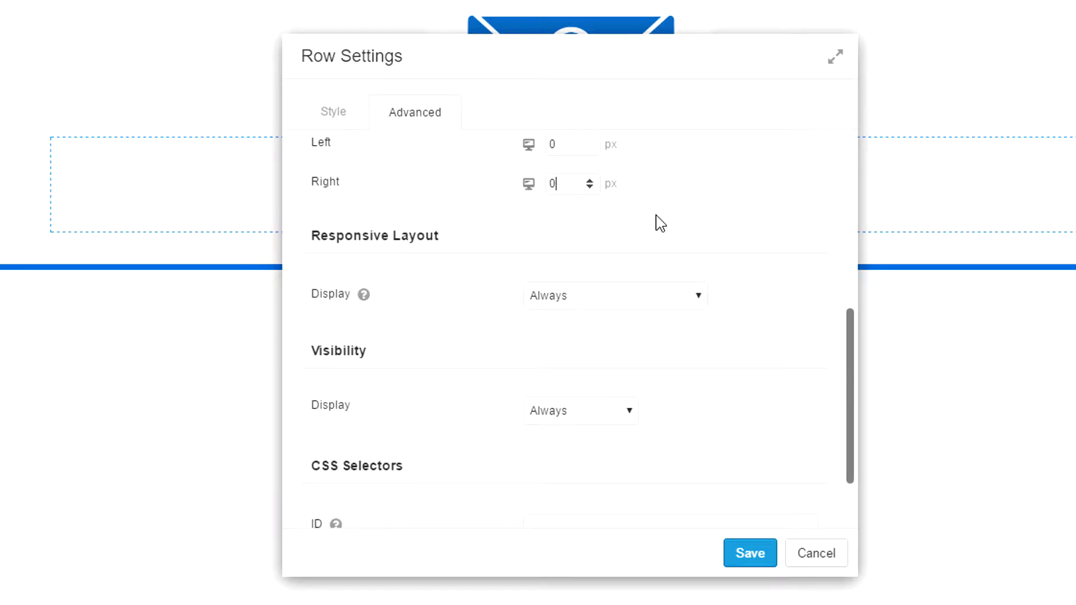
- Set the row's Responsive Layout display to Large Devices Only
{"action": "left_click", "coordinate": [701, 305]}
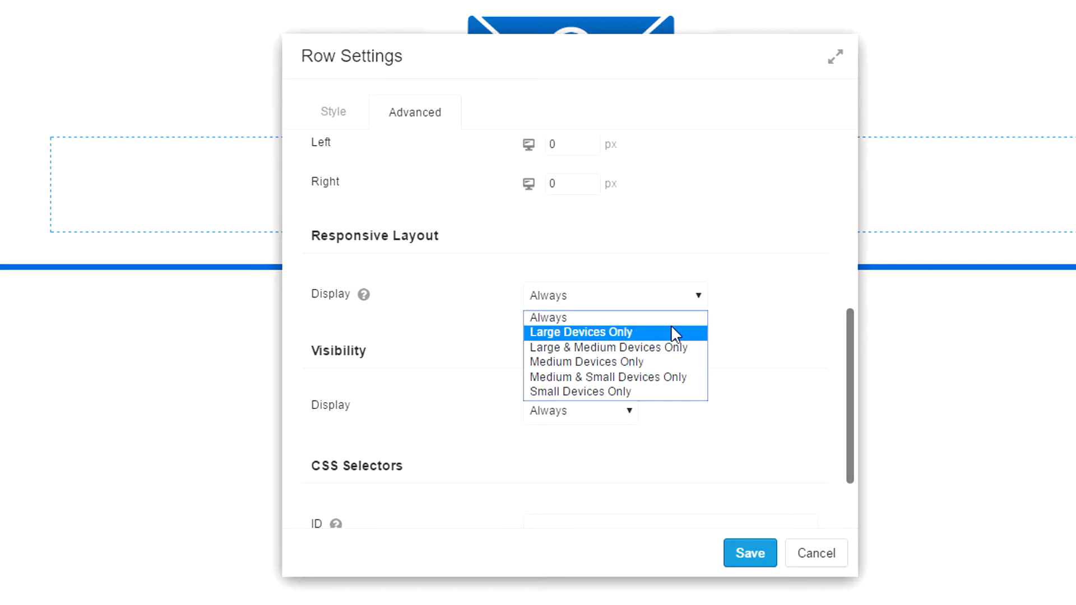
{"action": "left_click", "coordinate": [675, 333]}
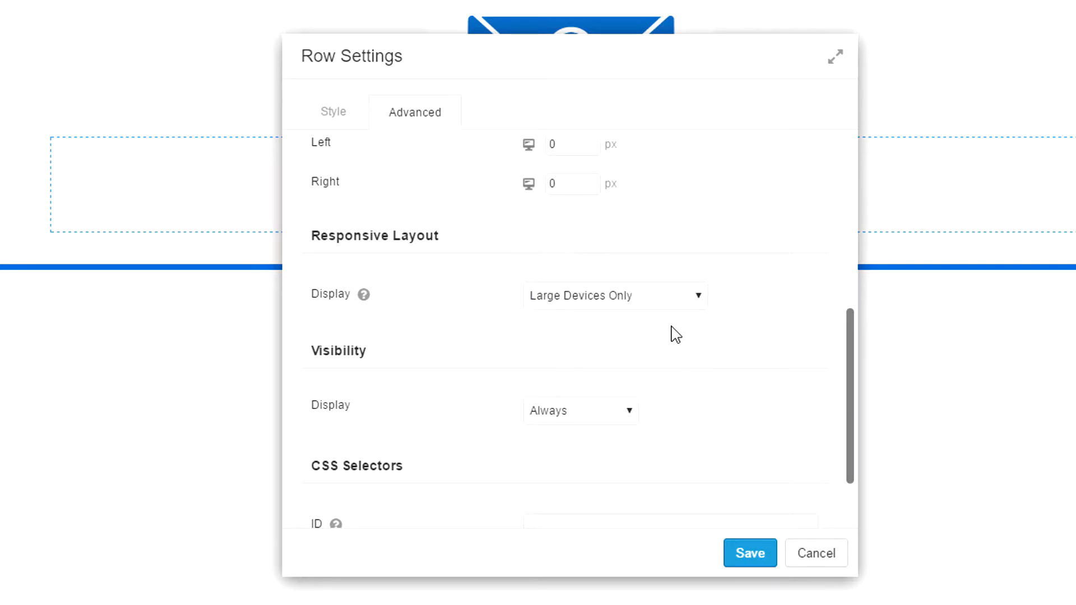
{"action": "left_click", "coordinate": [701, 300]}
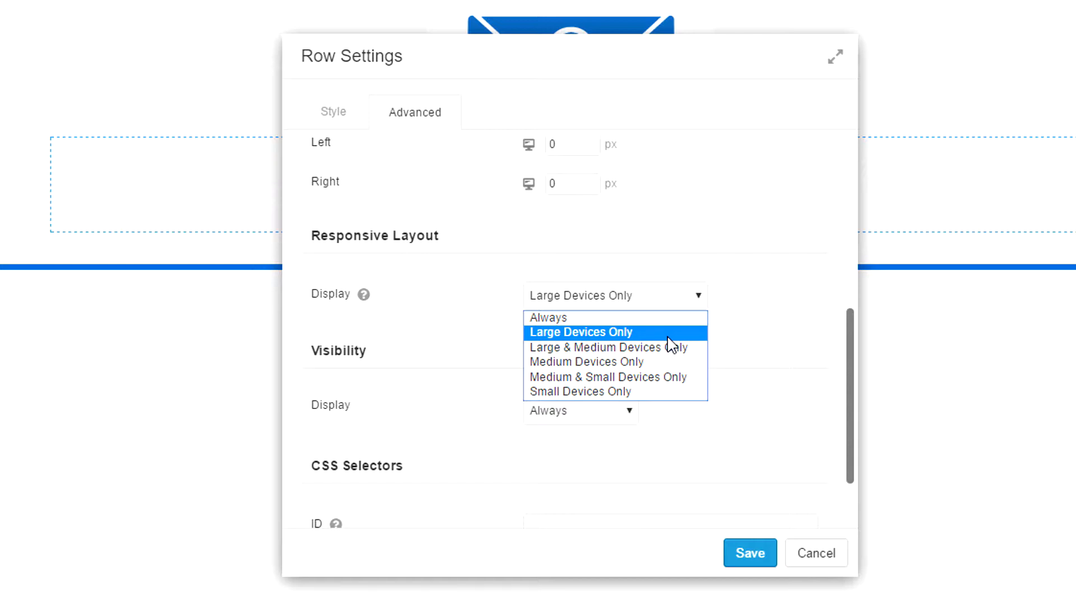
{"action": "left_click", "coordinate": [668, 338]}
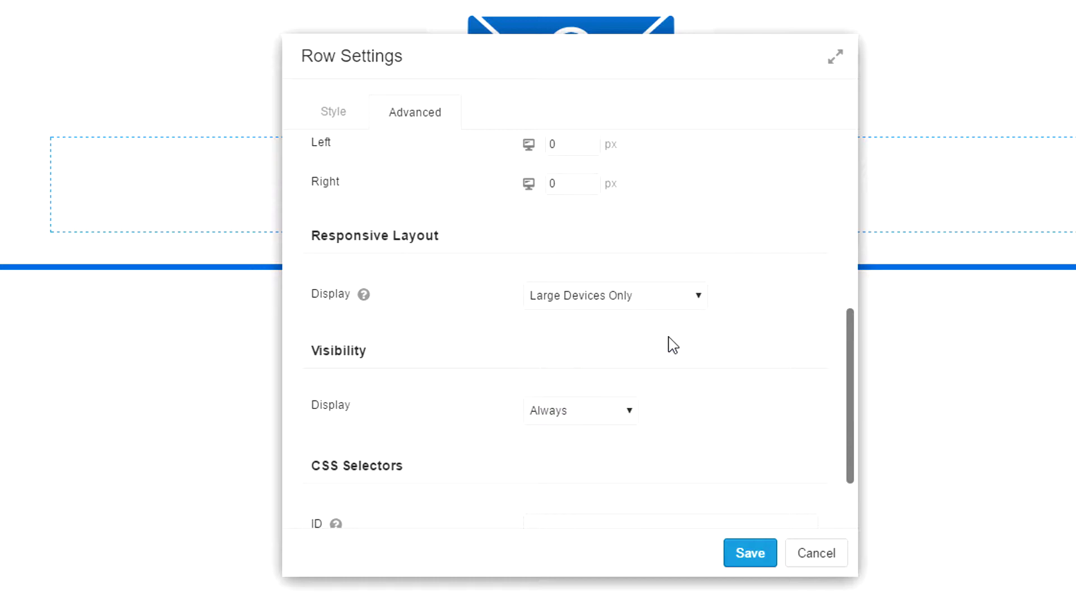
{"action": "left_click", "coordinate": [630, 412]}
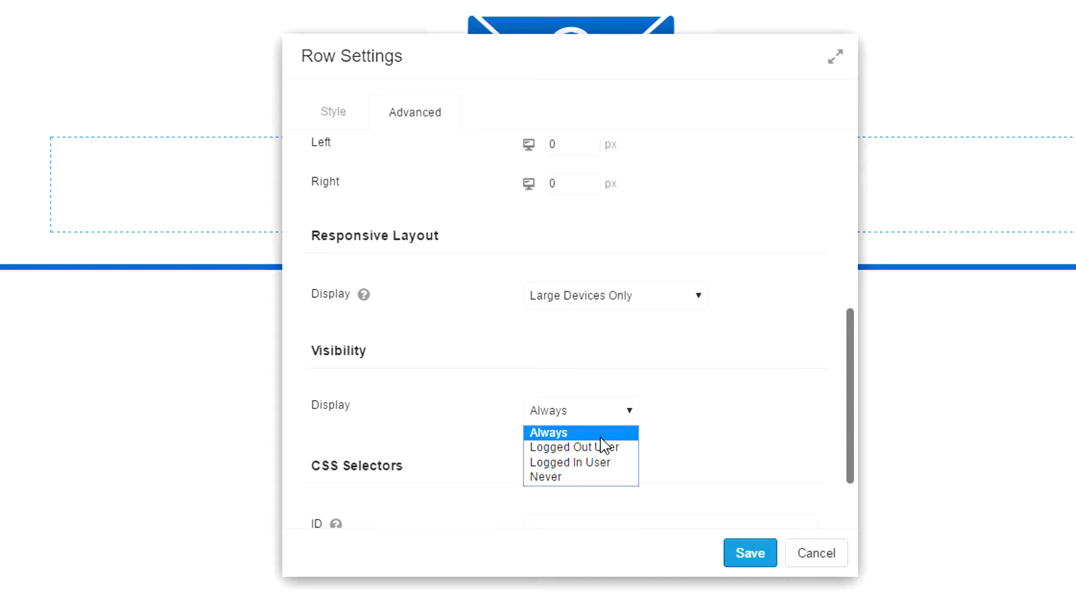
{"action": "scroll", "coordinate": [600, 445], "scroll_direction": "down", "scroll_amount": 2}
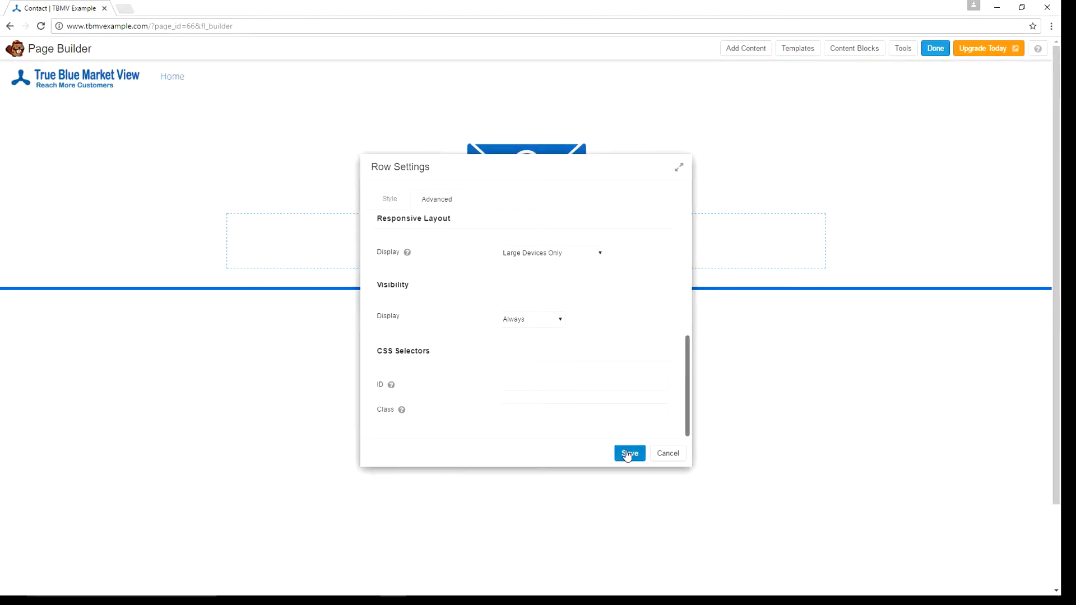
- Save the row settings and publish the Contact page changes
{"action": "left_click", "coordinate": [628, 454]}
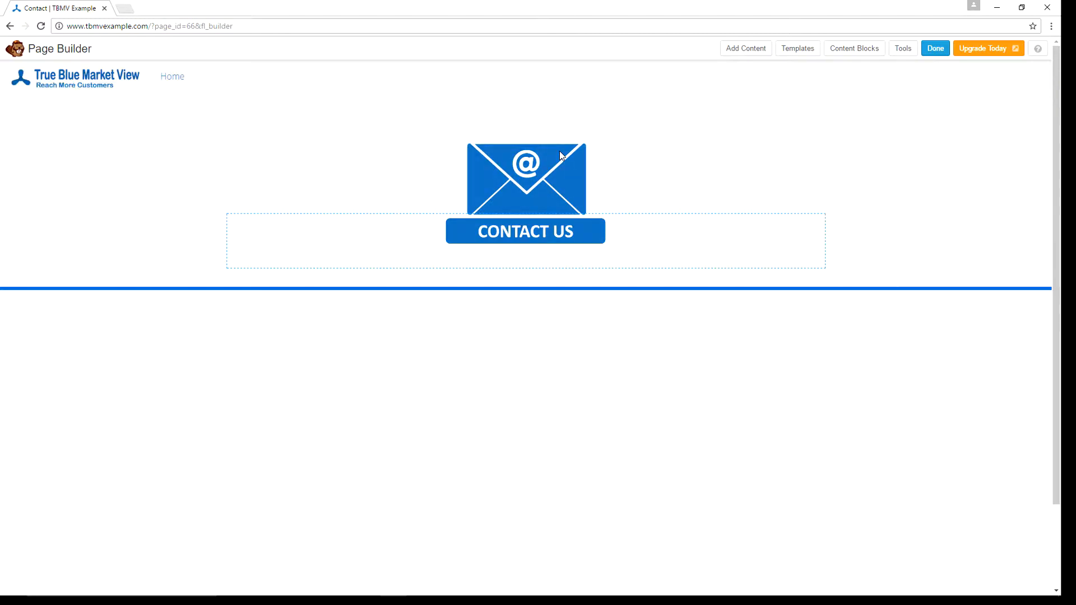
{"action": "left_click", "coordinate": [933, 50]}
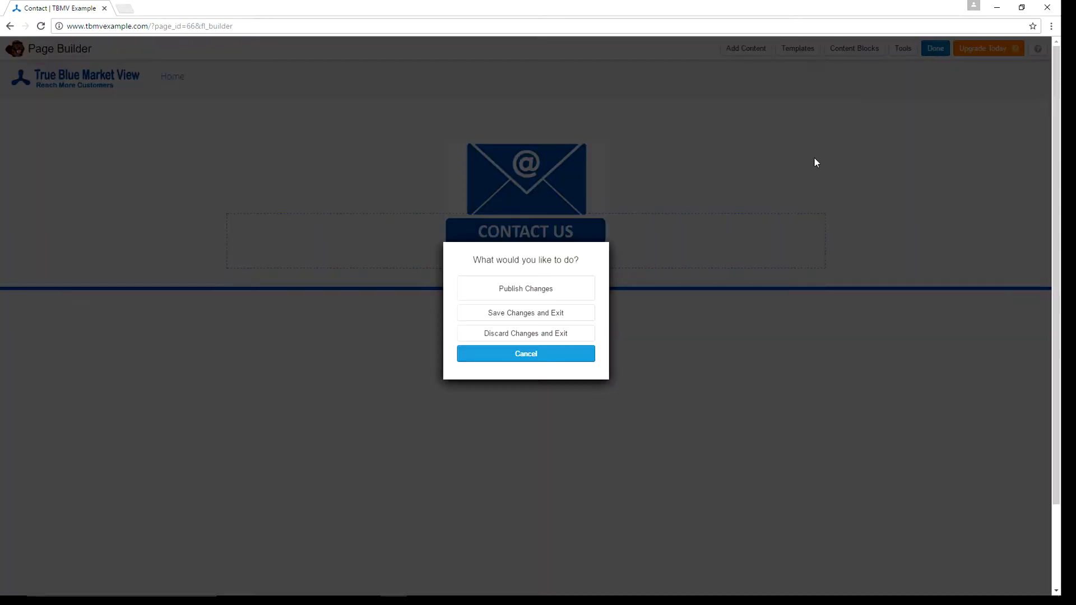
{"action": "left_click", "coordinate": [503, 290]}
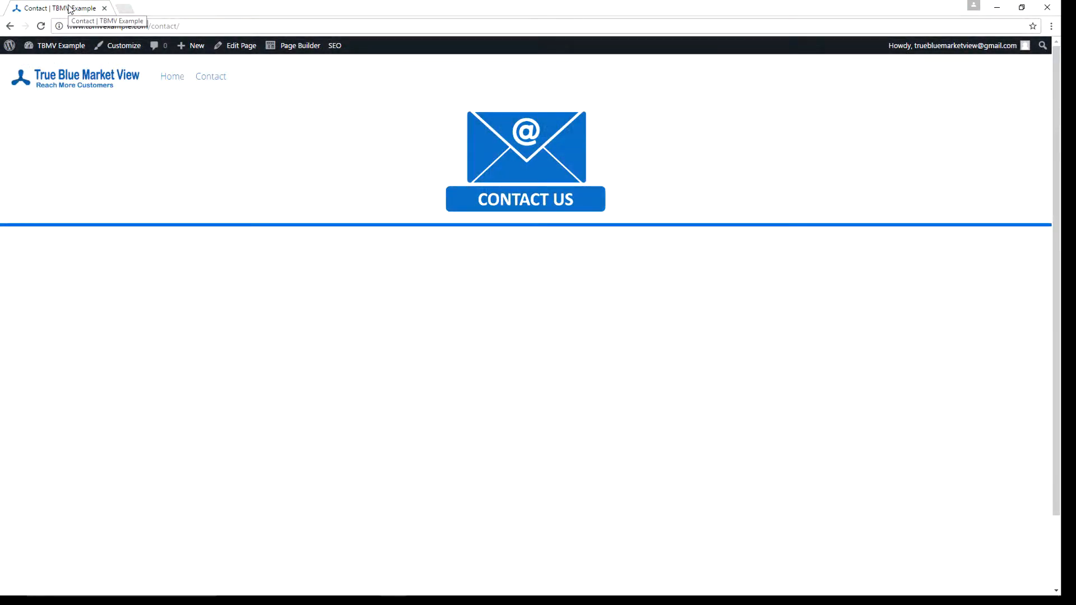
- Duplicate the live Contact page tab and open the TBMV Example Dashboard in the first tab
{"action": "right_click", "coordinate": [69, 8]}
{"action": "left_click", "coordinate": [107, 45]}
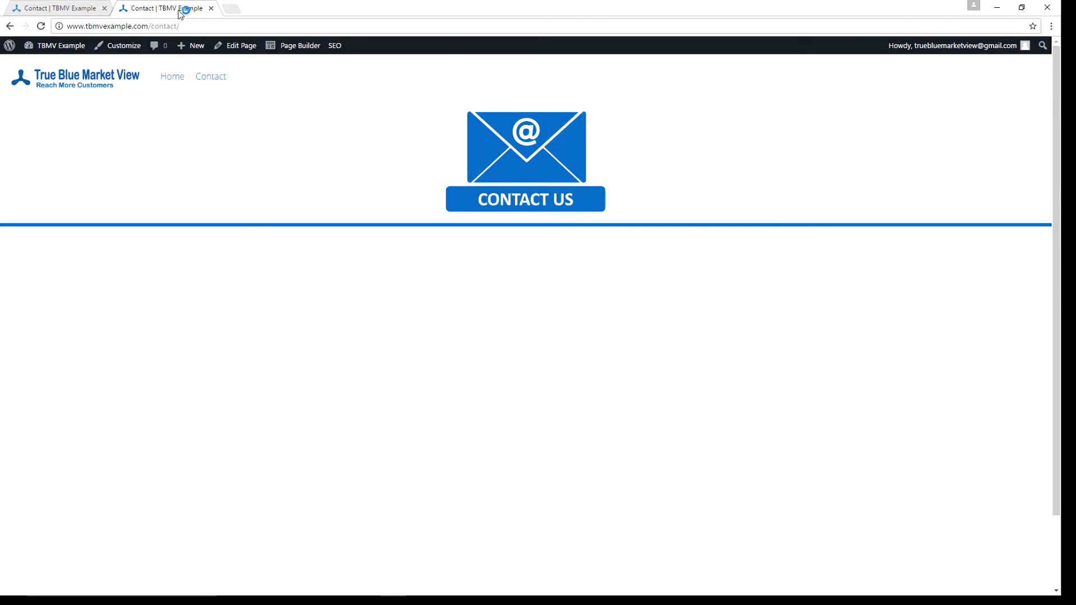
{"action": "left_click", "coordinate": [55, 11]}
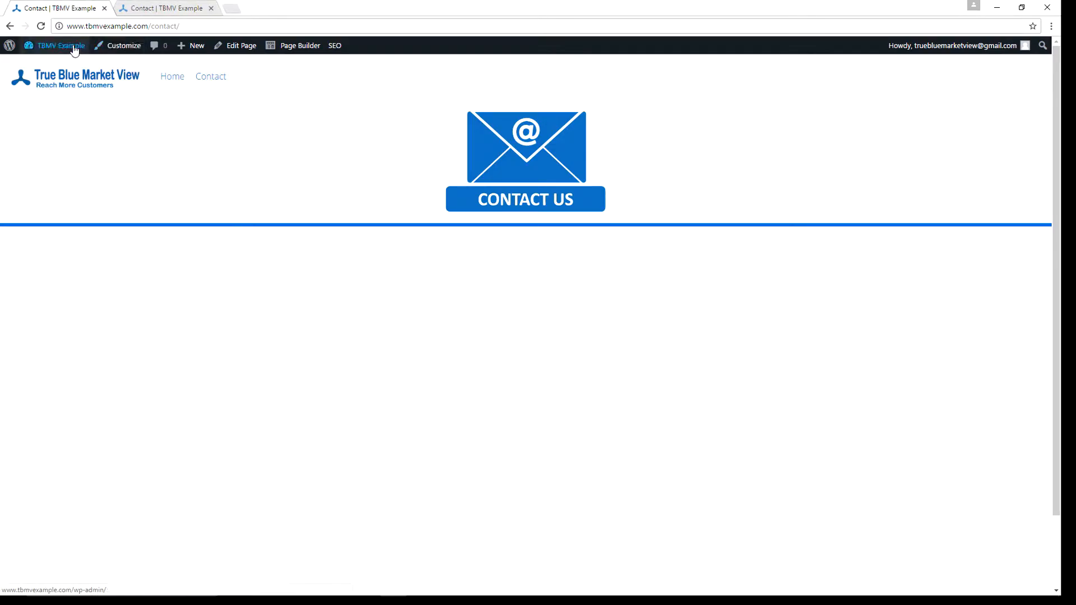
{"action": "mouse_move", "coordinate": [70, 49]}
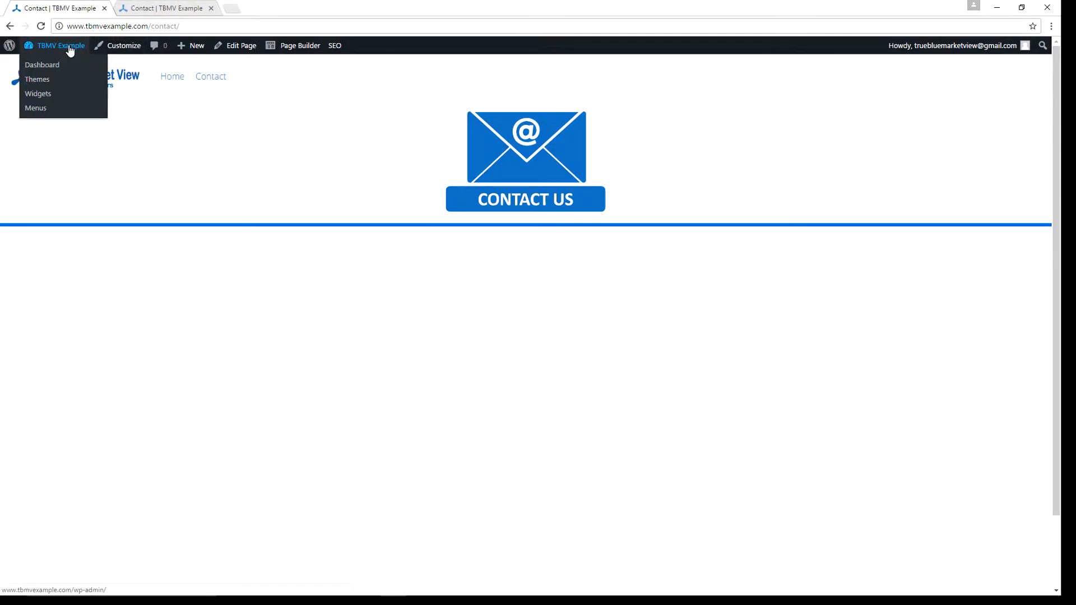
{"action": "left_click", "coordinate": [40, 66]}
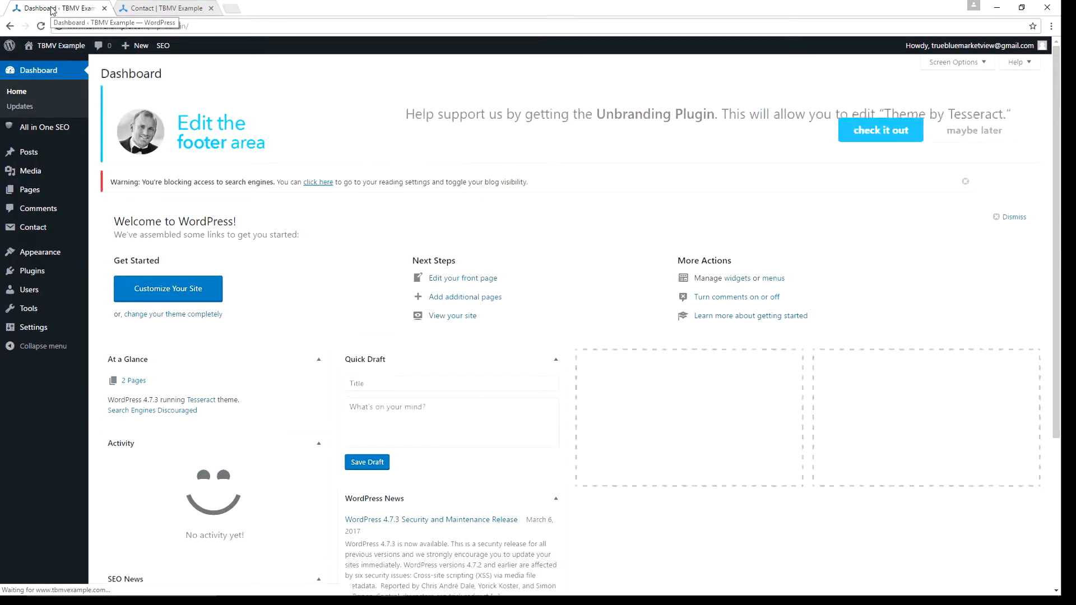
- Open Pages > All Pages to list the published Contact and Home pages
{"action": "mouse_move", "coordinate": [39, 194]}
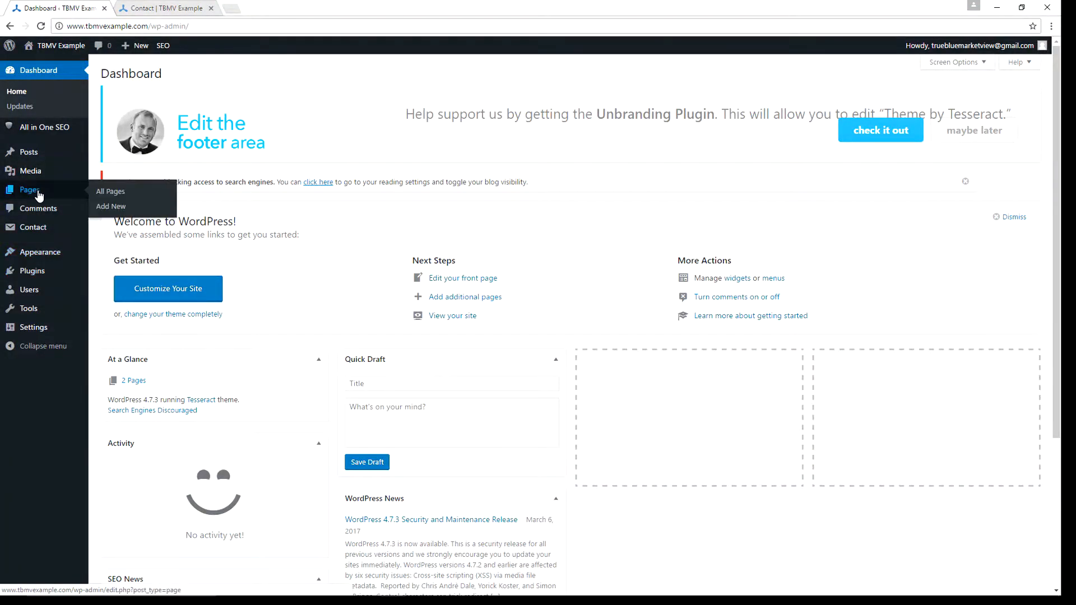
{"action": "left_click", "coordinate": [108, 192]}
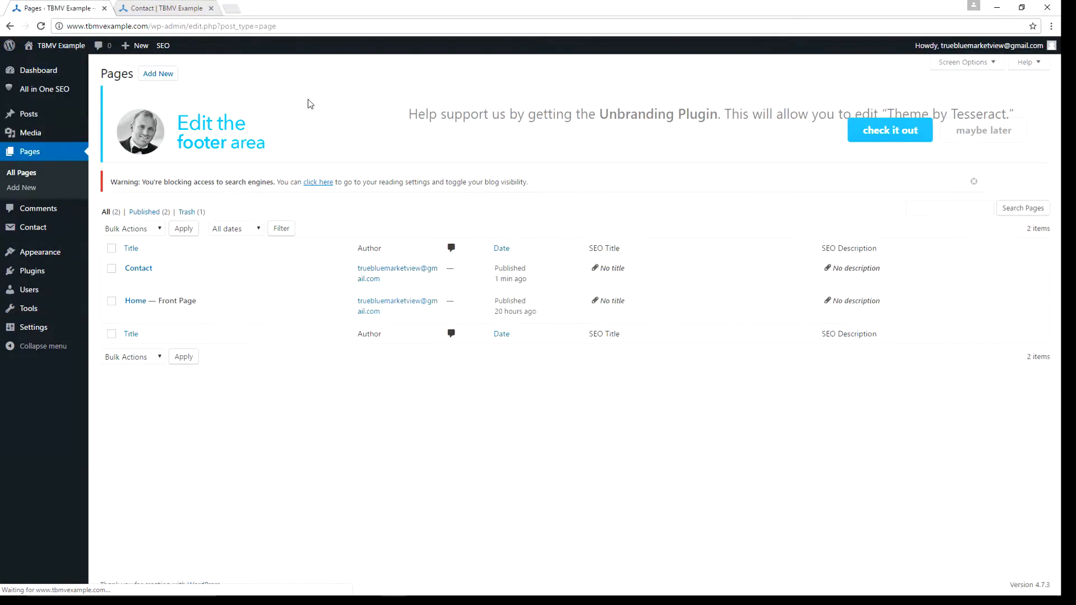
{"action": "mouse_move", "coordinate": [177, 312]}
{"action": "mouse_move", "coordinate": [133, 286]}
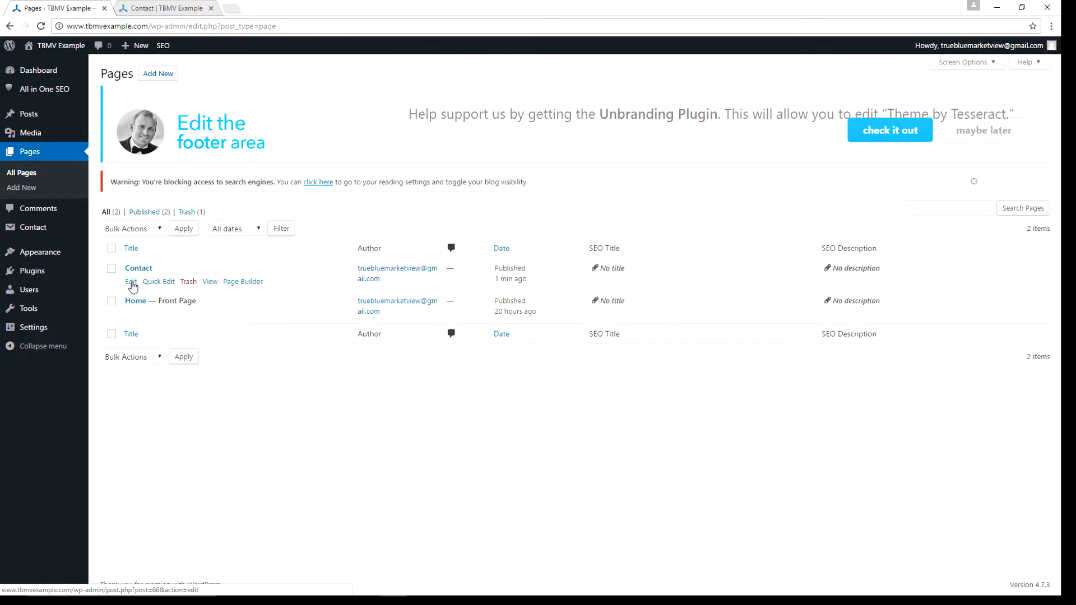
{"action": "left_click", "coordinate": [132, 283]}
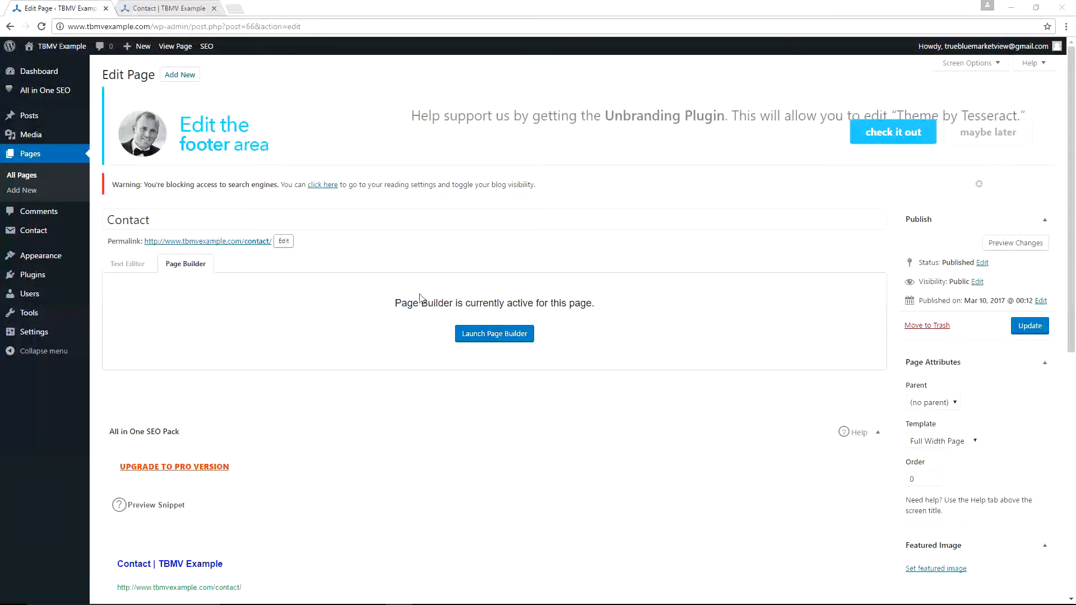
{"action": "key", "text": "alt+Tab"}
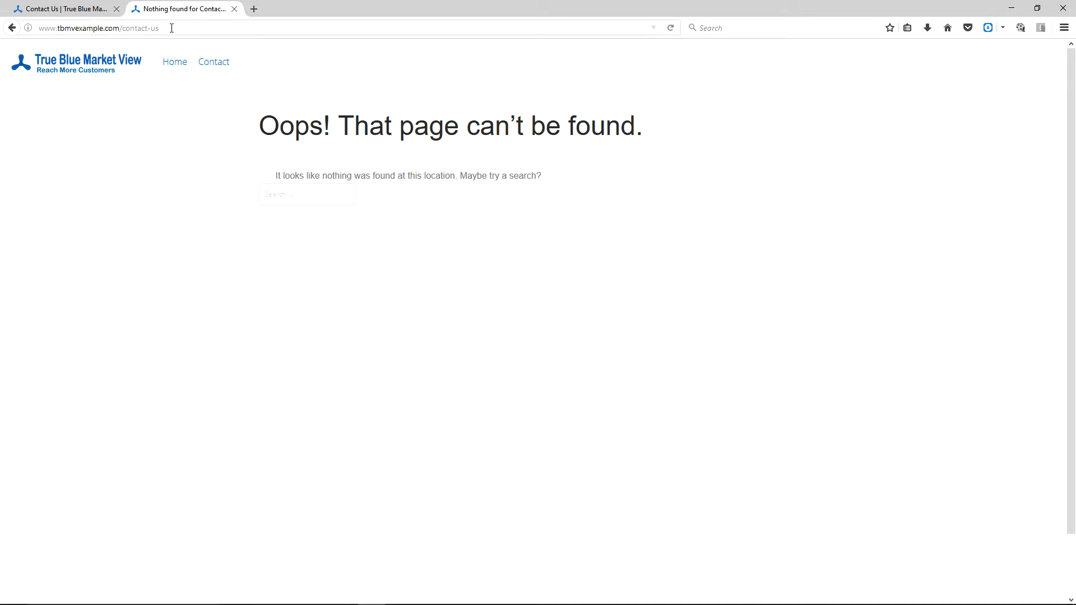
{"action": "left_click", "coordinate": [76, 8]}
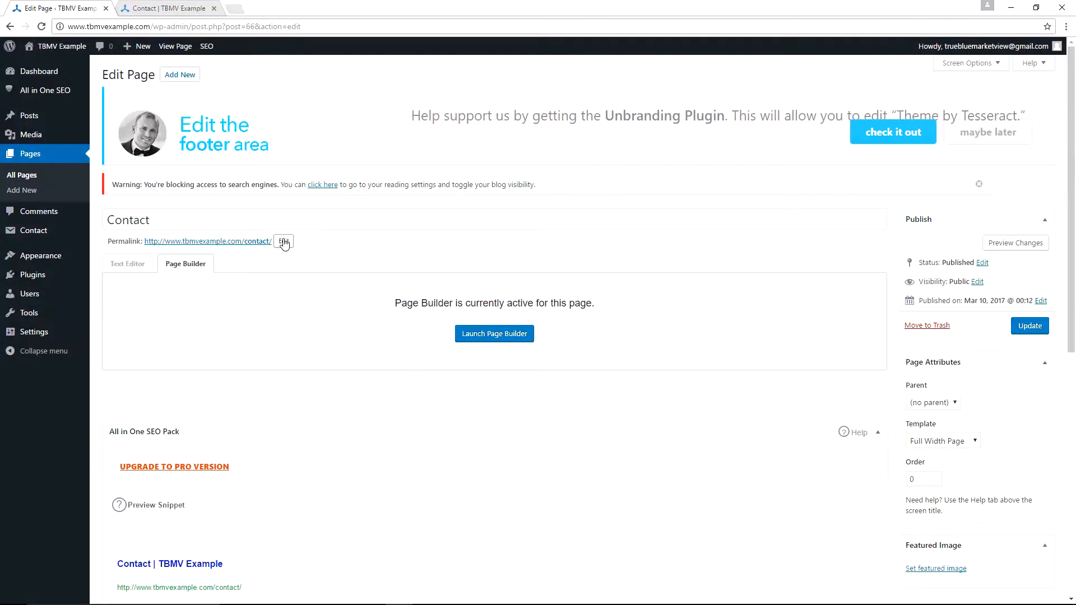
- Append -us to the Contact page slug, making it contact-us, and update the page
{"action": "left_click", "coordinate": [284, 242]}
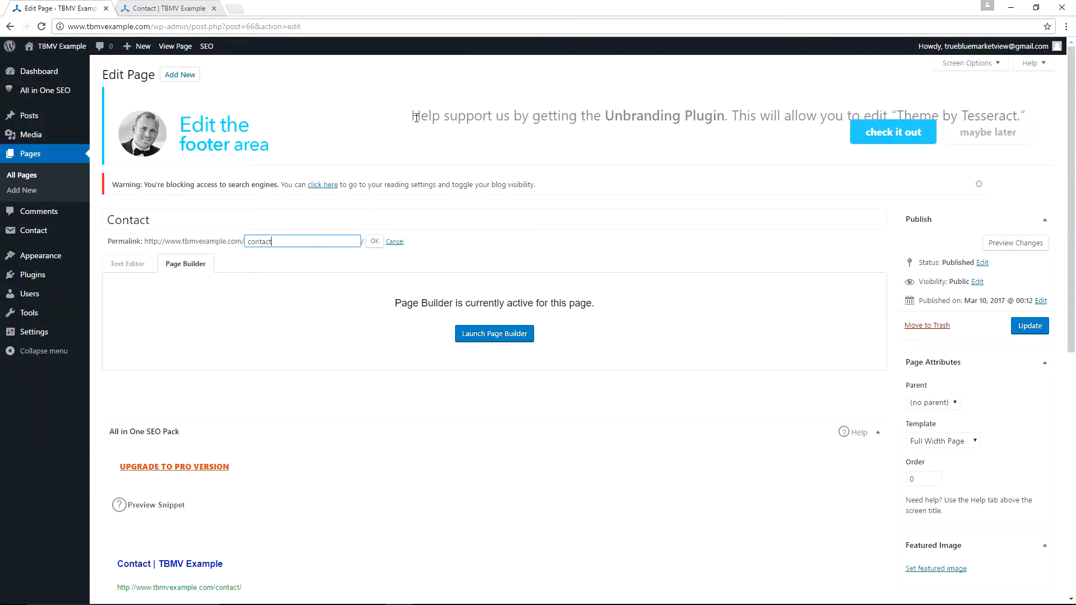
{"action": "type", "text": "-us"}
{"action": "left_click", "coordinate": [373, 242]}
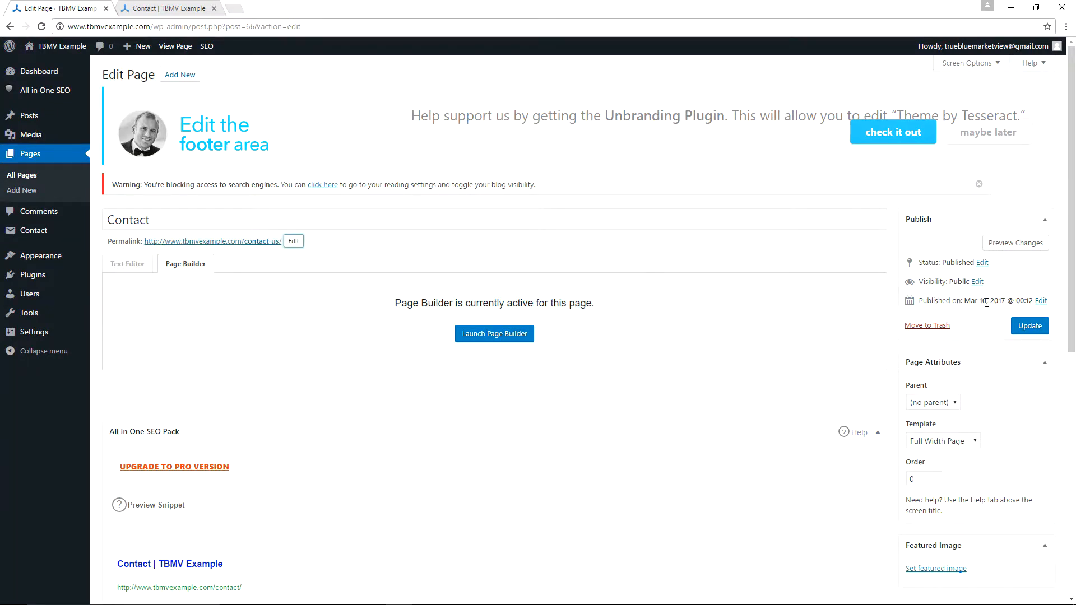
{"action": "left_click", "coordinate": [1037, 328]}
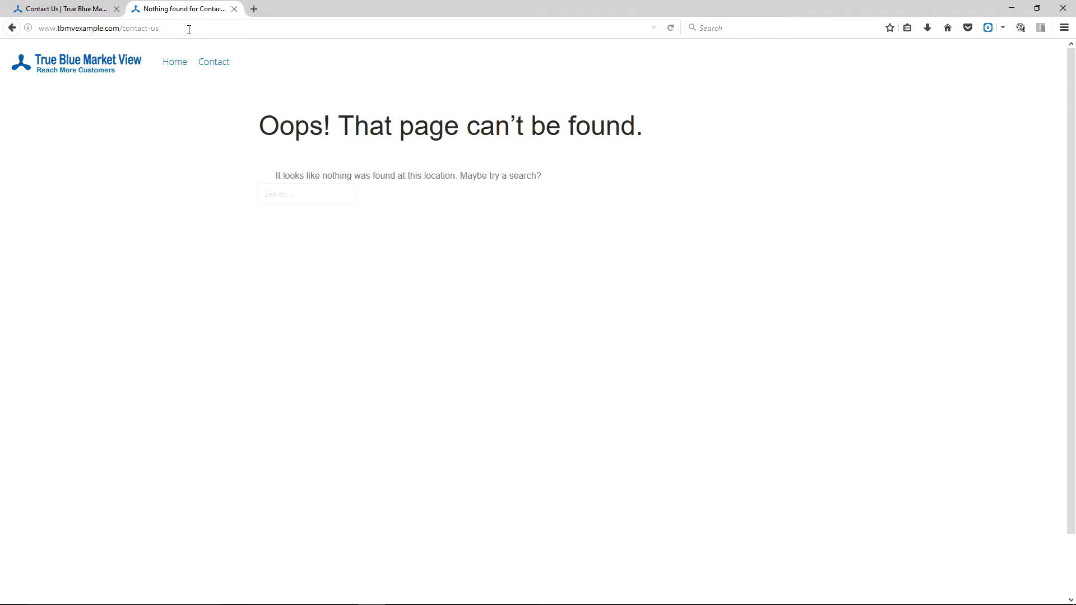
- Reload the /contact-us/ address to show the Contact page, then view the original site's tab
{"action": "left_click", "coordinate": [182, 27]}
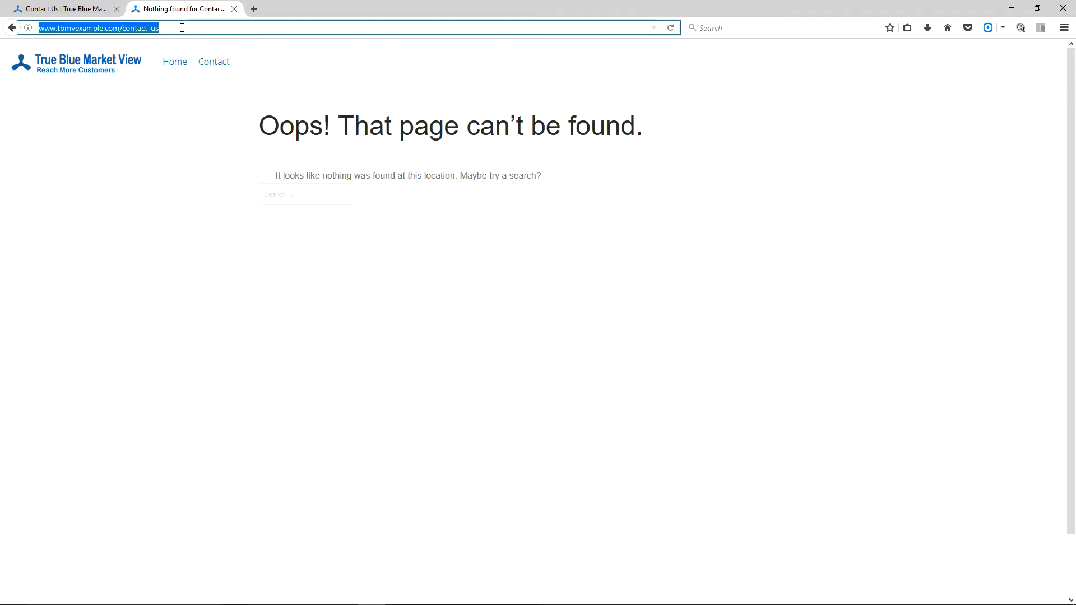
{"action": "key", "text": "Return"}
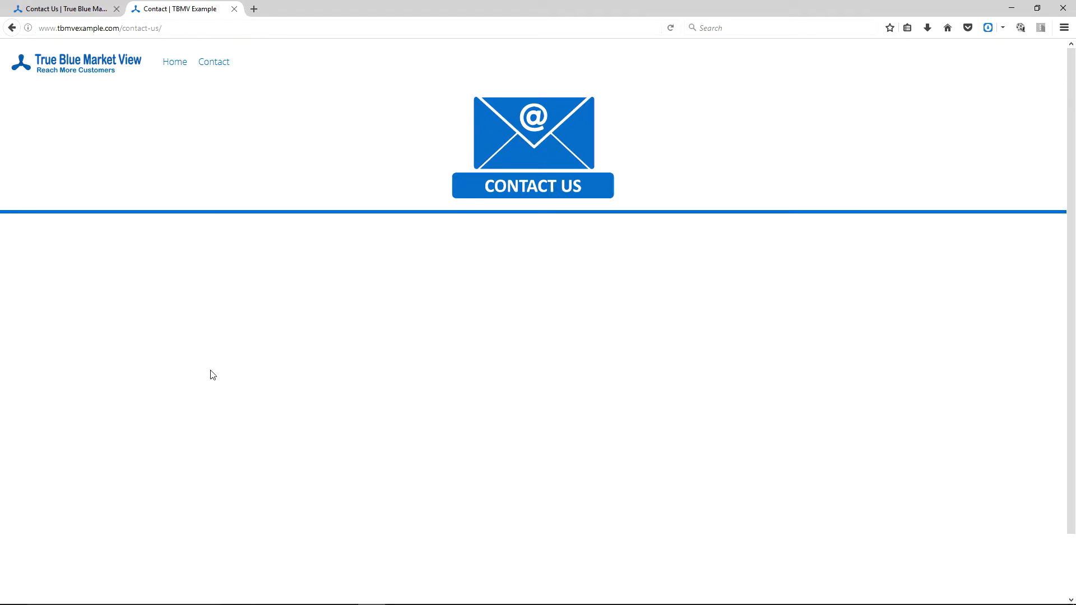
{"action": "left_click", "coordinate": [68, 11]}
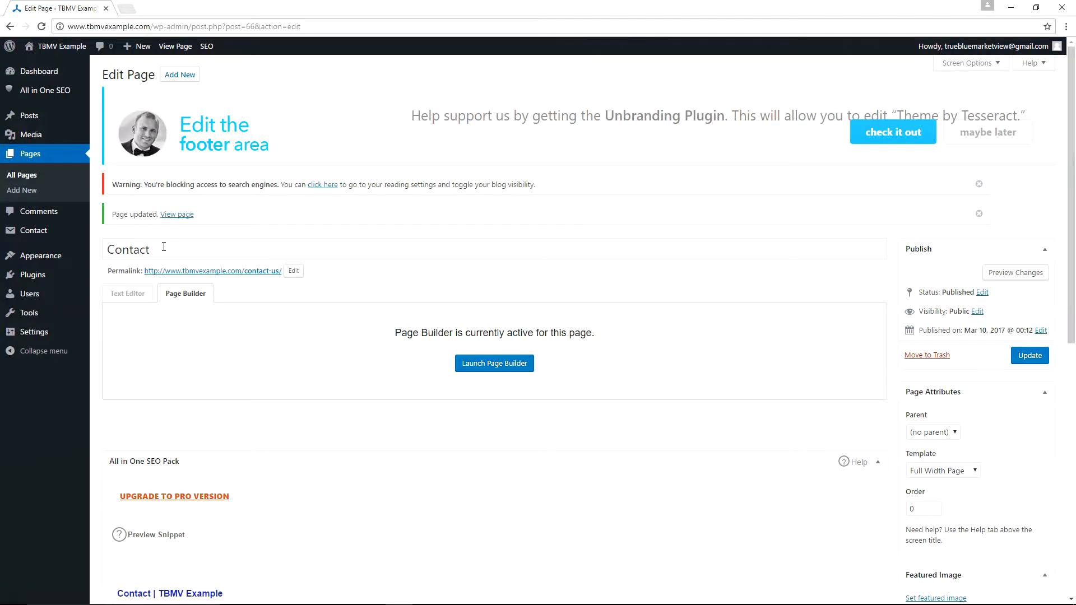
- Duplicate the Edit Page tab and launch Beaver Builder on the Contact page
{"action": "right_click", "coordinate": [73, 11]}
{"action": "left_click", "coordinate": [107, 50]}
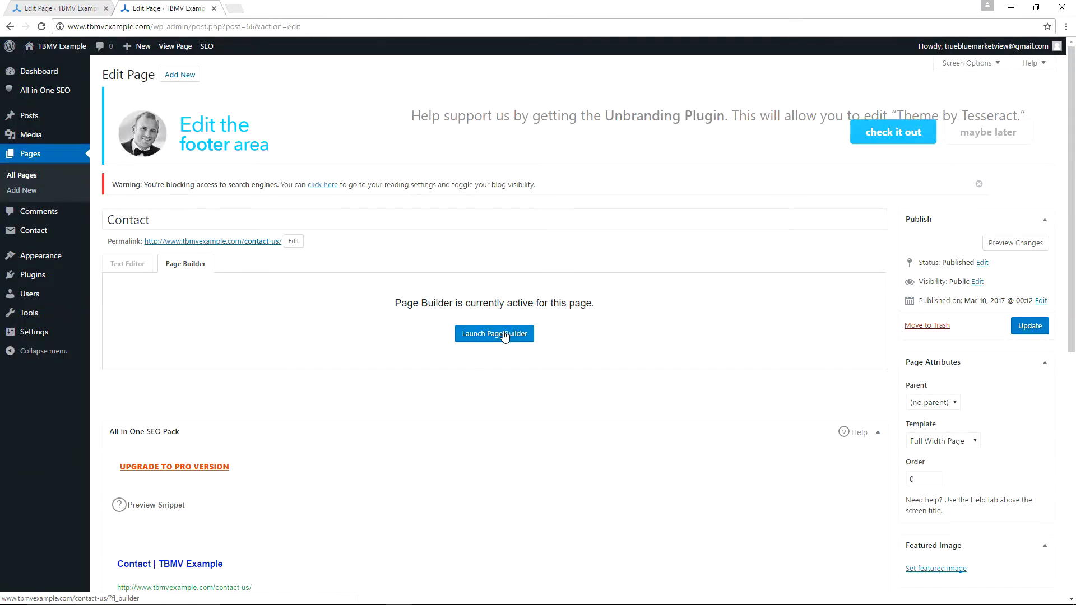
{"action": "left_click", "coordinate": [505, 335]}
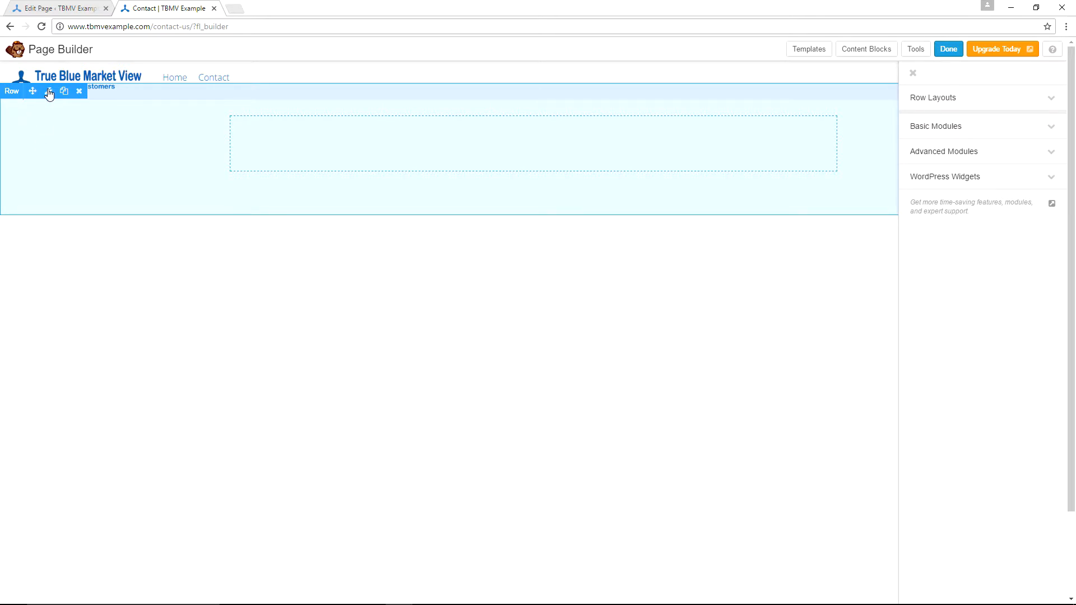
- Set the top row's background colour to #ffffff in Row Settings and save
{"action": "left_click", "coordinate": [48, 92]}
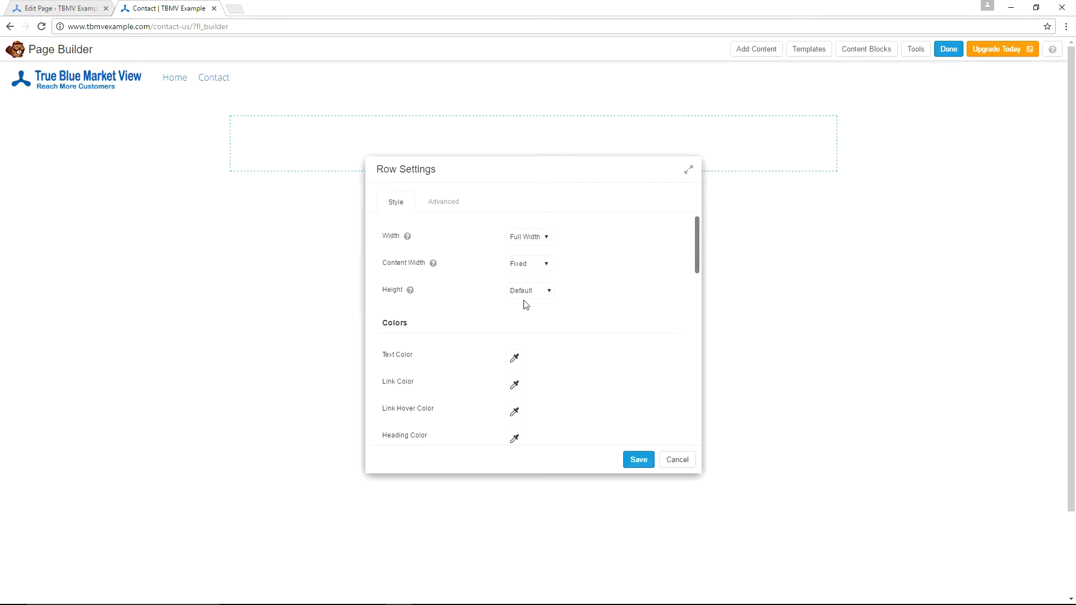
{"action": "scroll", "coordinate": [582, 280], "scroll_direction": "down", "scroll_amount": 7}
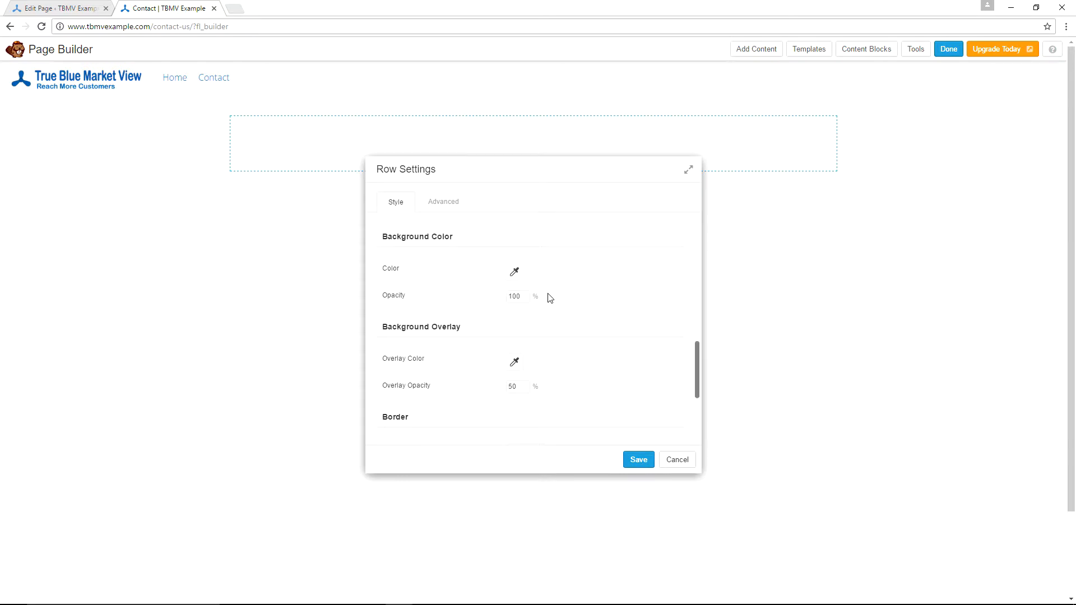
{"action": "left_click", "coordinate": [517, 275]}
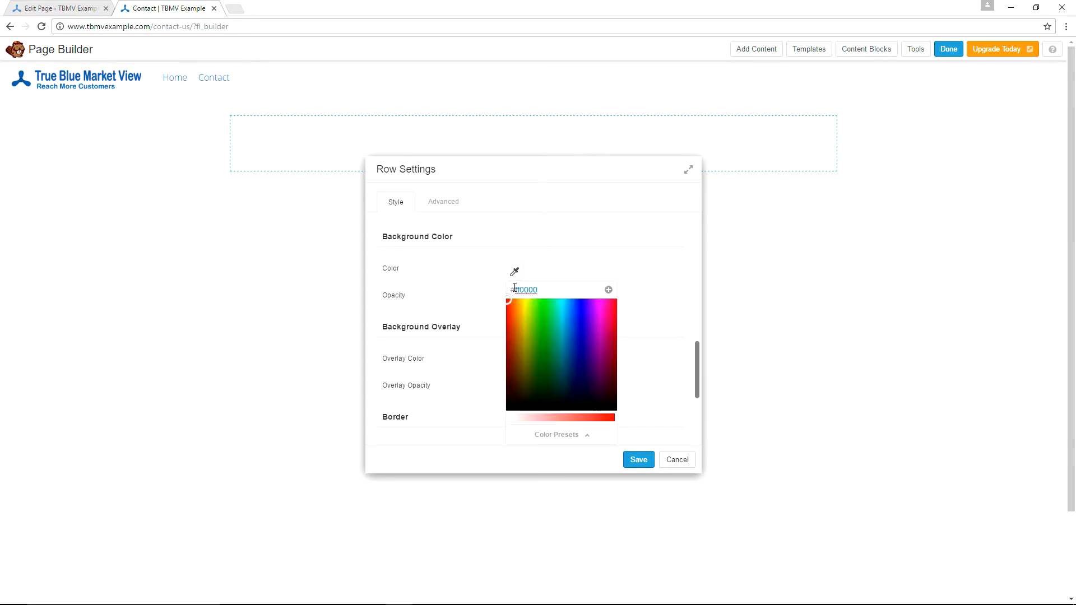
{"action": "type", "text": "ffffff"}
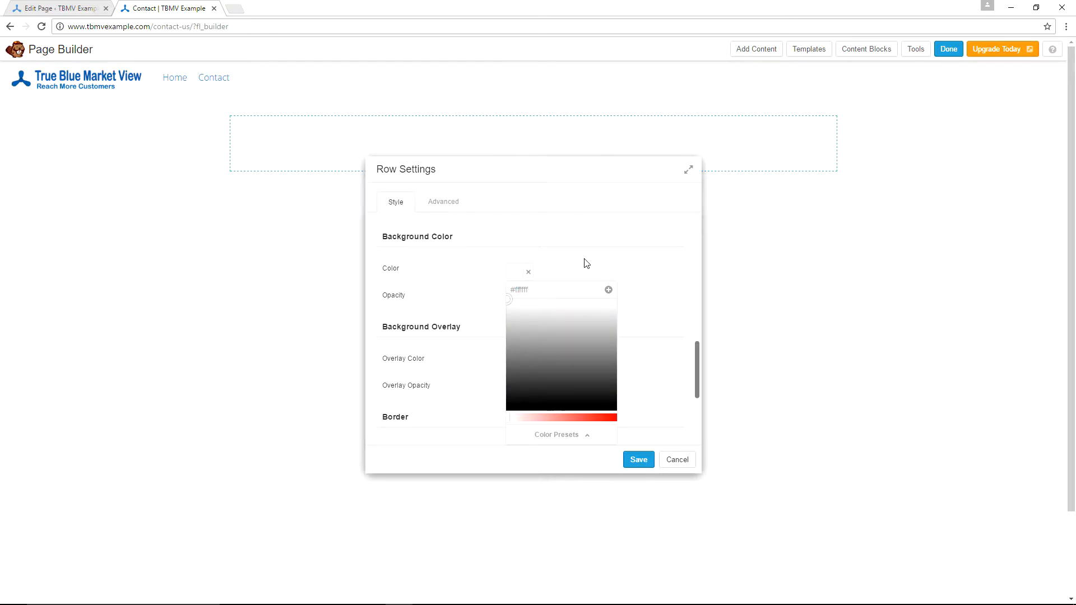
{"action": "left_click", "coordinate": [639, 461]}
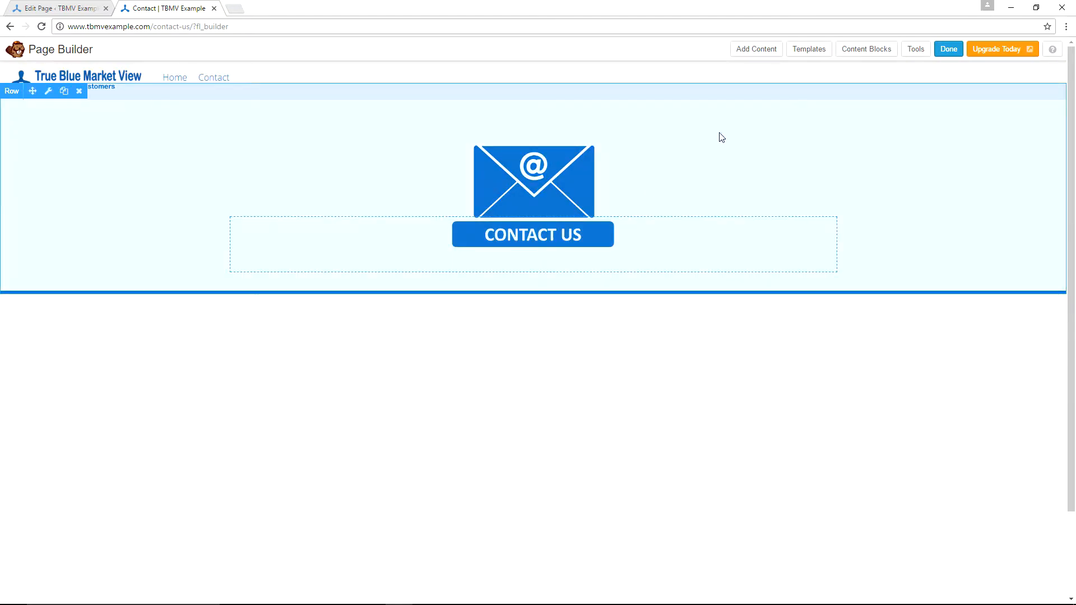
- Finish editing with Done and choose Publish Changes for the Contact page
{"action": "left_click", "coordinate": [949, 50]}
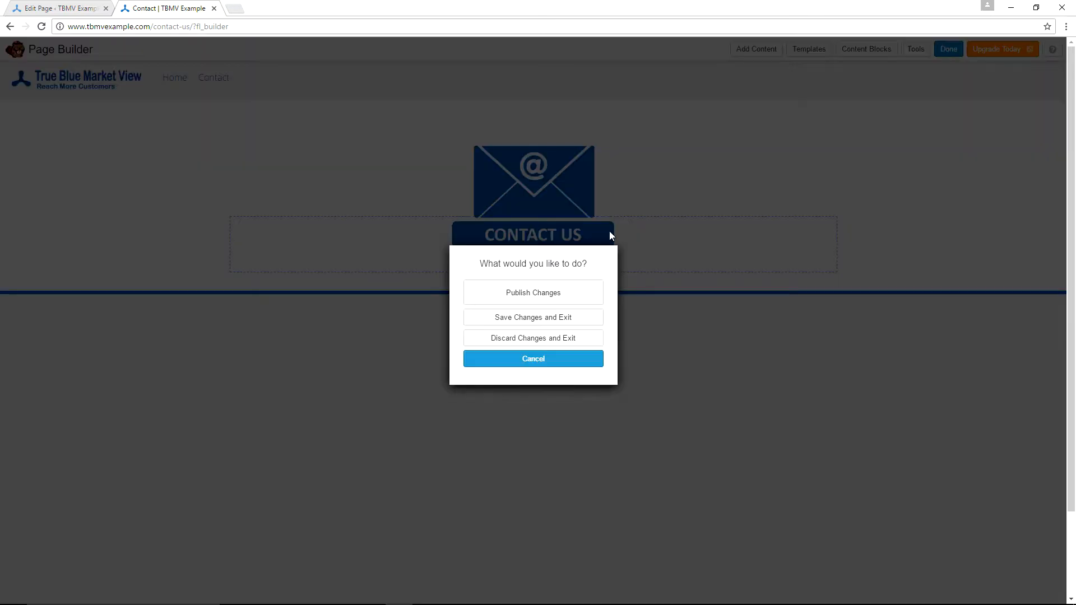
{"action": "left_click", "coordinate": [503, 293]}
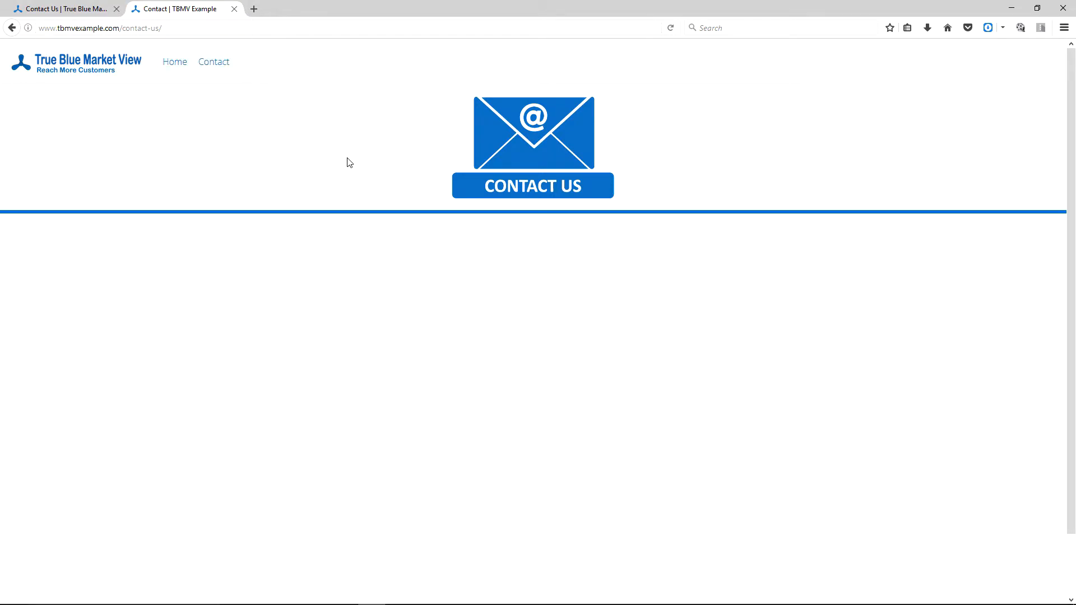
- Switch to the original site's contact page tab, then back to the new Contact page tab
{"action": "left_click", "coordinate": [73, 8]}
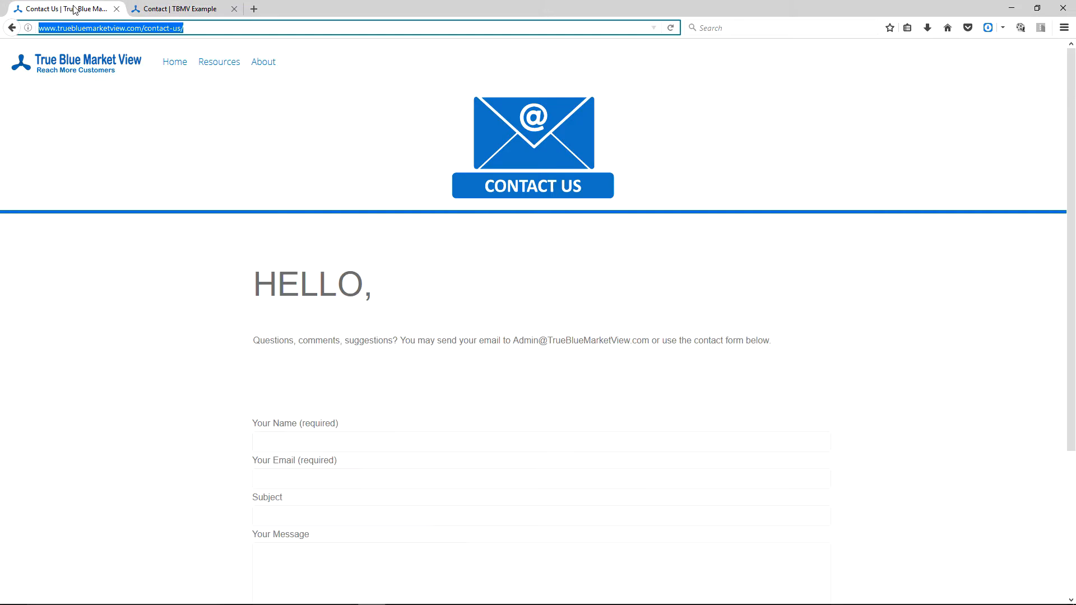
{"action": "left_click", "coordinate": [174, 9]}
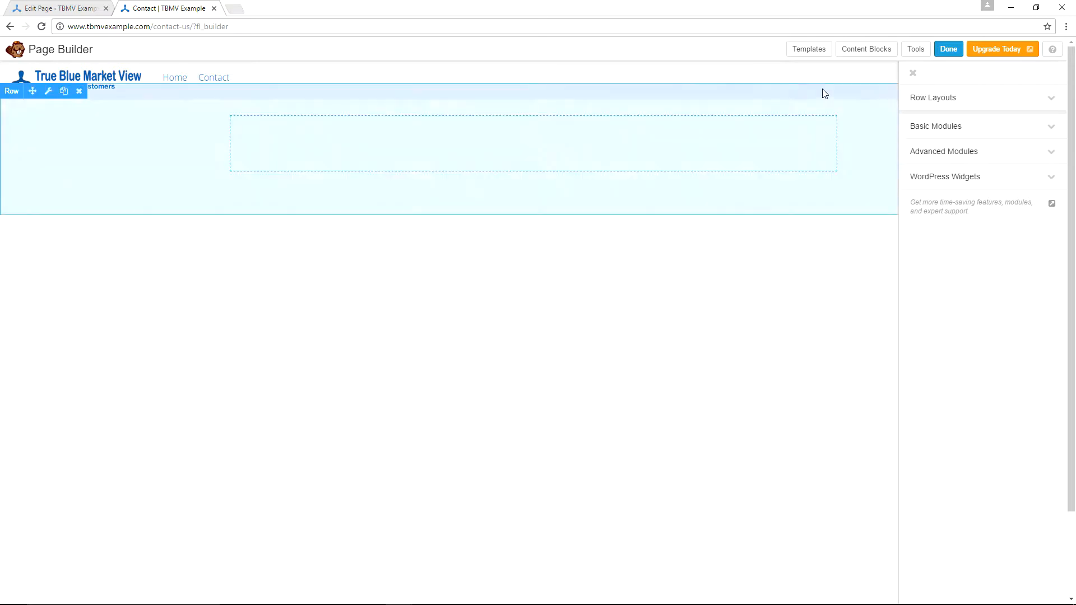
- Place a 1 Column row layout beneath the CONTACT US header row and open its settings
{"action": "left_click", "coordinate": [963, 103]}
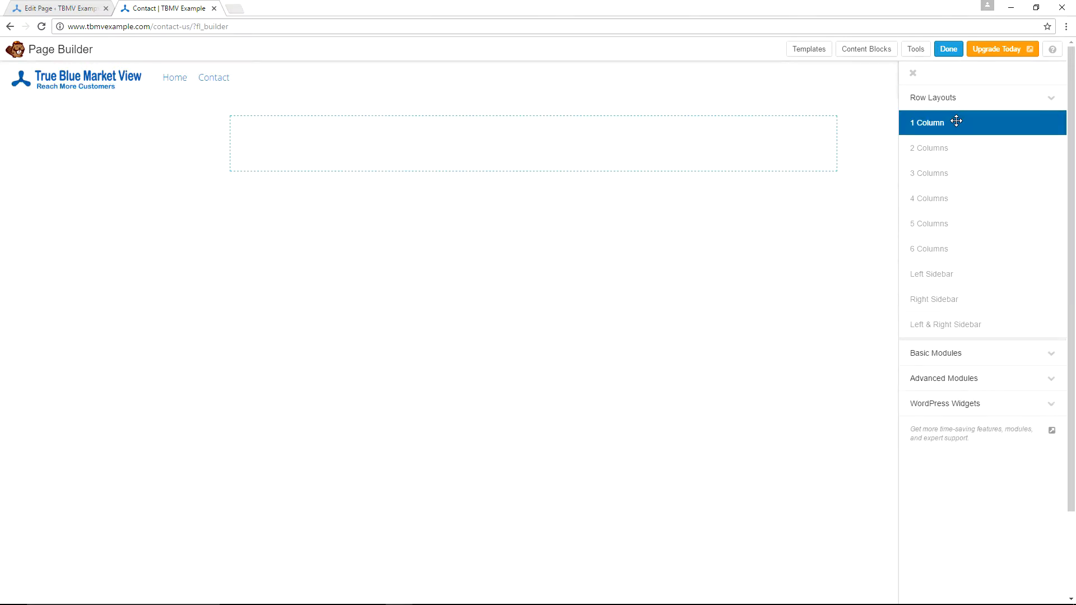
{"action": "left_click_drag", "start_coordinate": [957, 121], "coordinate": [231, 251]}
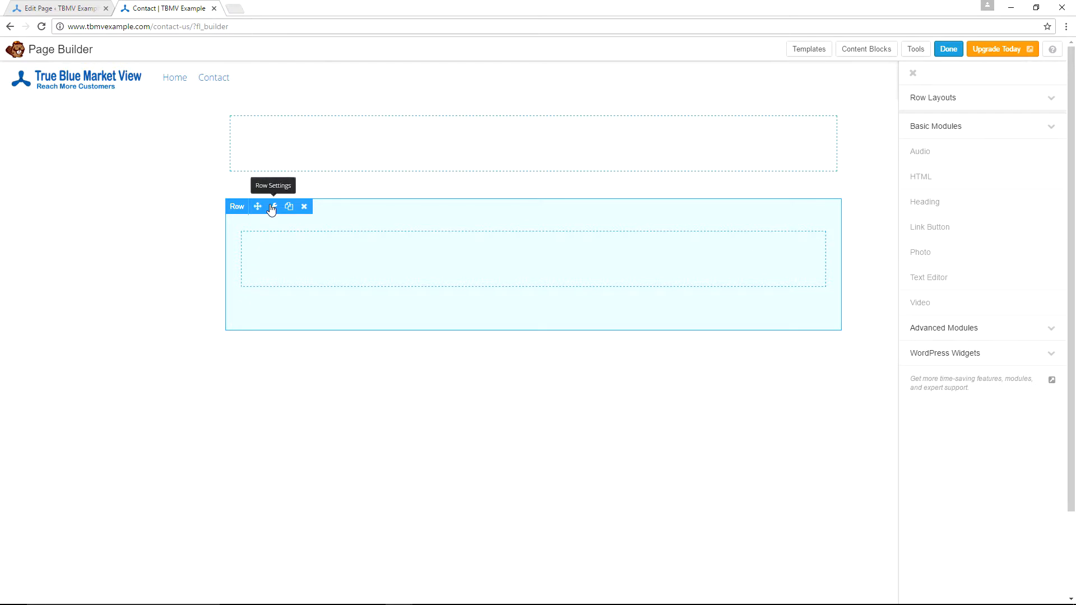
{"action": "left_click", "coordinate": [271, 209]}
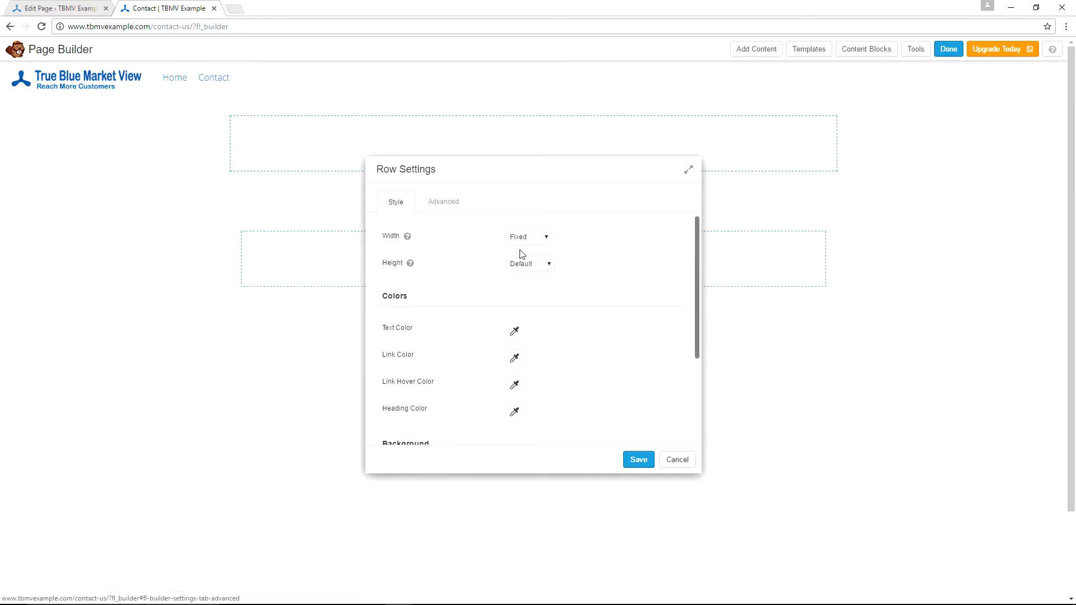
- Set the new row's width to Full Width, review its Advanced margins and padding, and save
{"action": "left_click", "coordinate": [548, 239]}
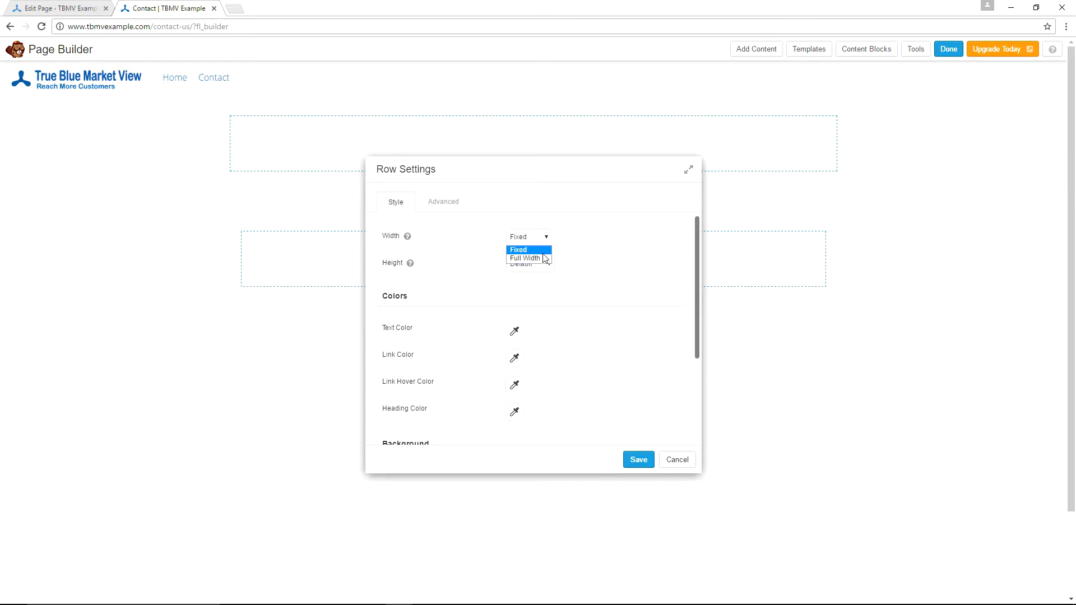
{"action": "left_click", "coordinate": [545, 256]}
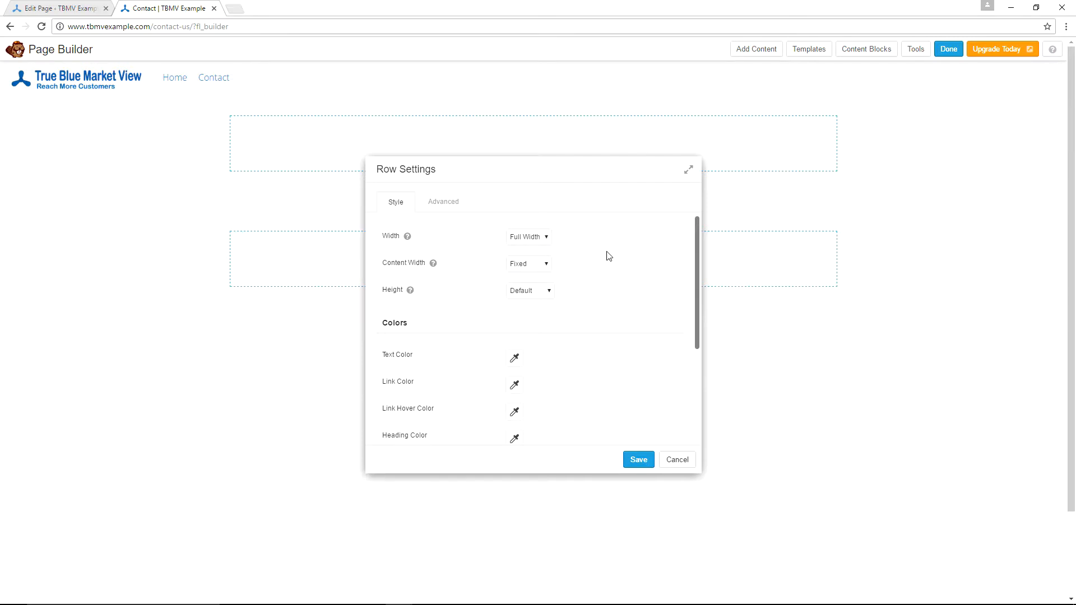
{"action": "scroll", "coordinate": [606, 263], "scroll_direction": "down", "scroll_amount": 3}
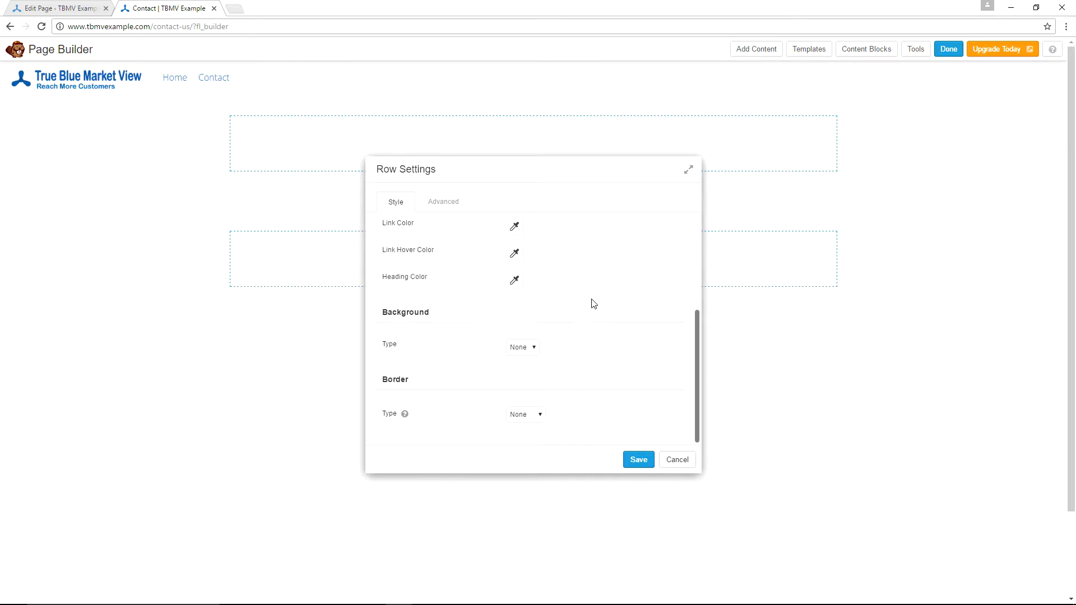
{"action": "scroll", "coordinate": [594, 301], "scroll_direction": "up", "scroll_amount": 3}
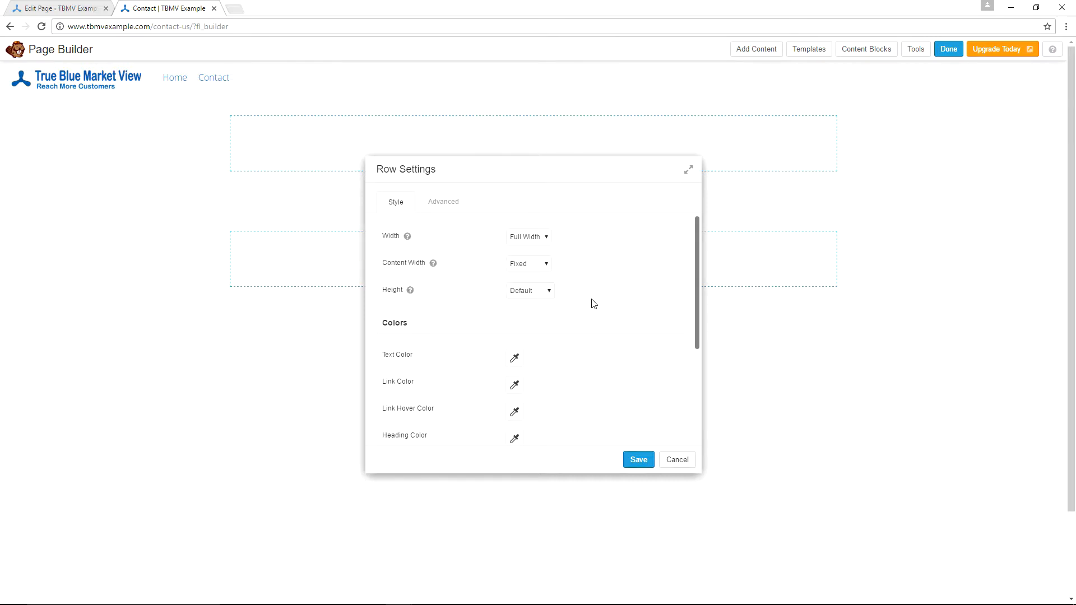
{"action": "left_click", "coordinate": [446, 206]}
{"action": "scroll", "coordinate": [593, 295], "scroll_direction": "down", "scroll_amount": 10}
{"action": "scroll", "coordinate": [609, 301], "scroll_direction": "up", "scroll_amount": 10}
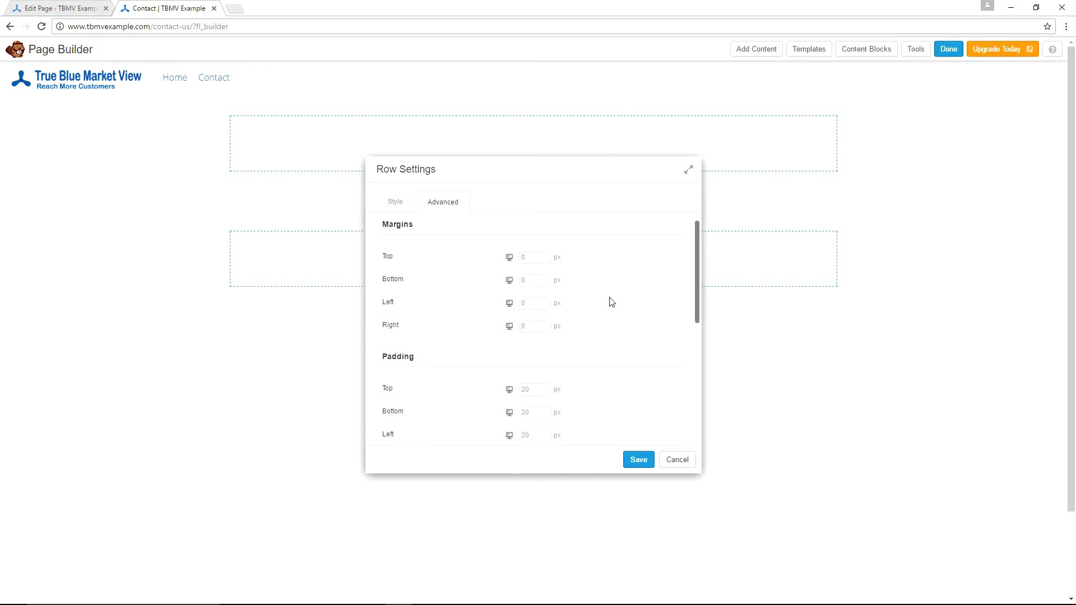
{"action": "scroll", "coordinate": [612, 302], "scroll_direction": "down", "scroll_amount": 1}
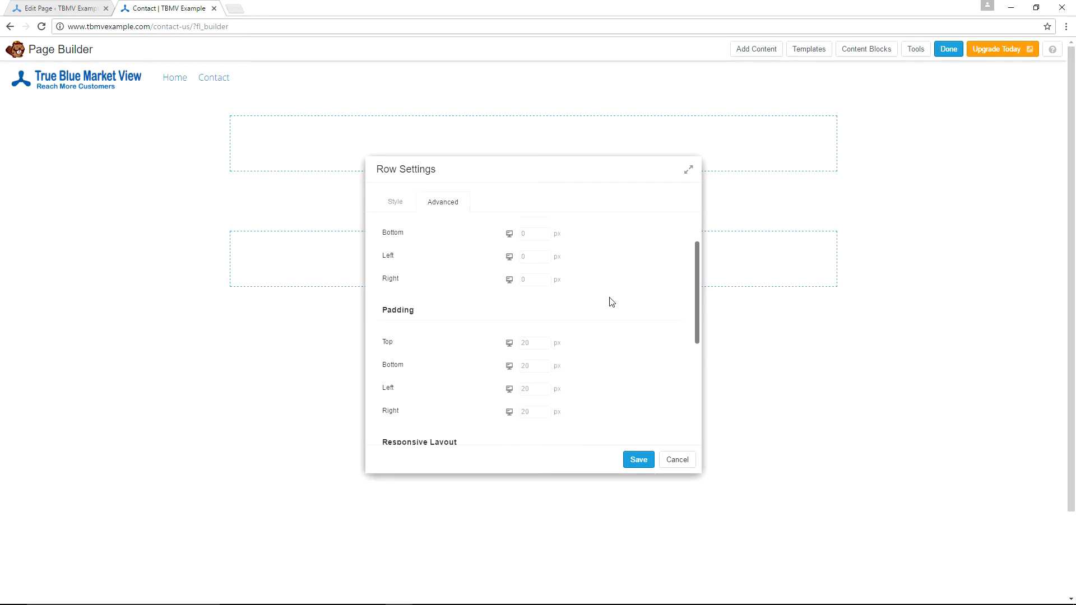
{"action": "scroll", "coordinate": [611, 302], "scroll_direction": "up", "scroll_amount": 1}
{"action": "left_click", "coordinate": [637, 460]}
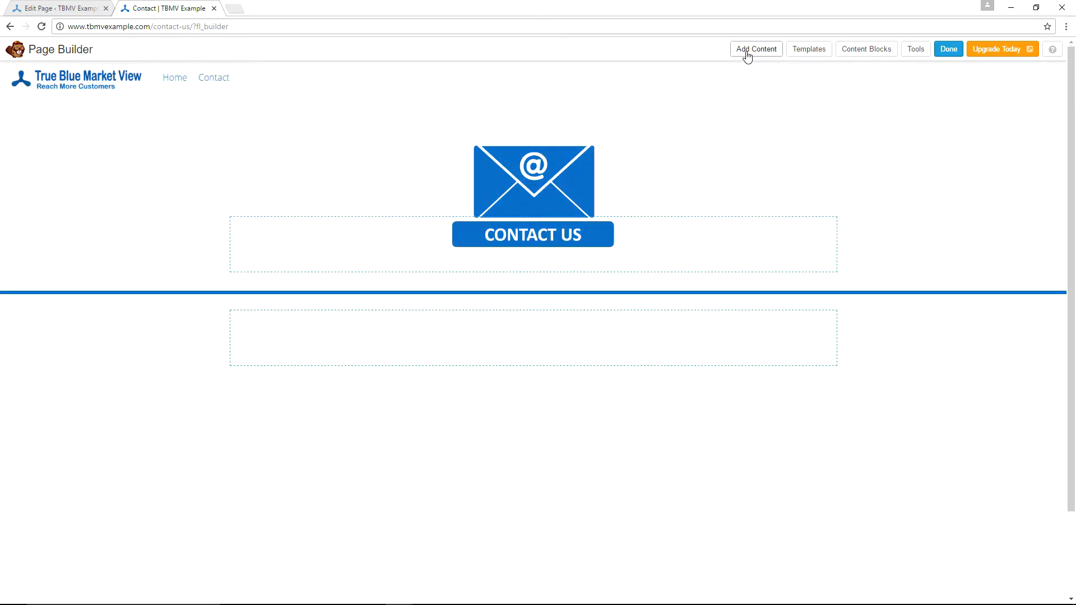
- Add a Heading module reading 'HELLO,' to the new row, with 60 px font and grey #6d6d6d text
{"action": "left_click", "coordinate": [748, 54]}
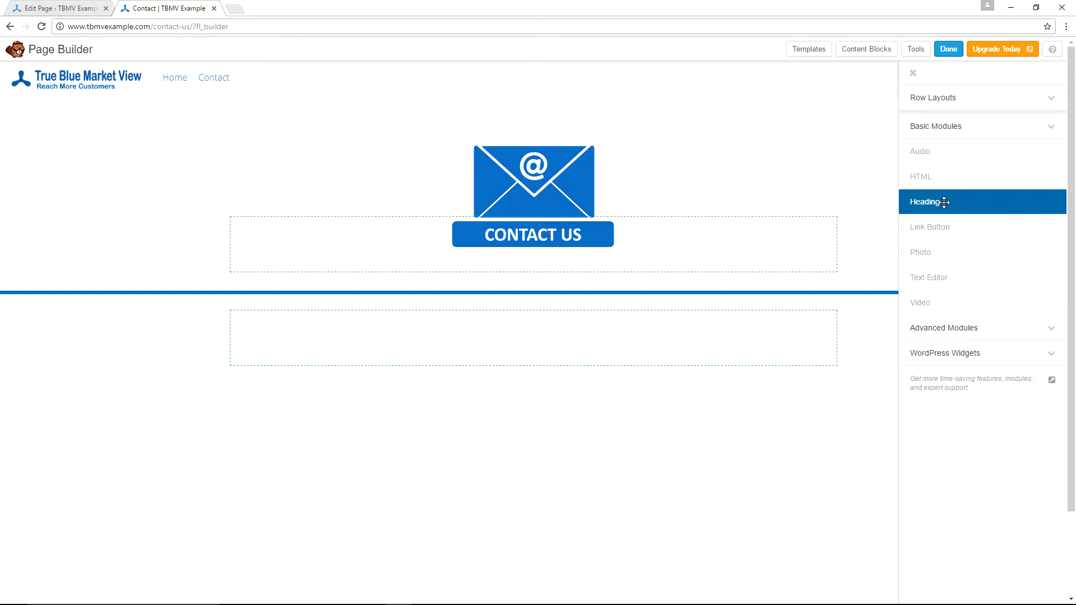
{"action": "left_click_drag", "start_coordinate": [944, 203], "coordinate": [335, 375]}
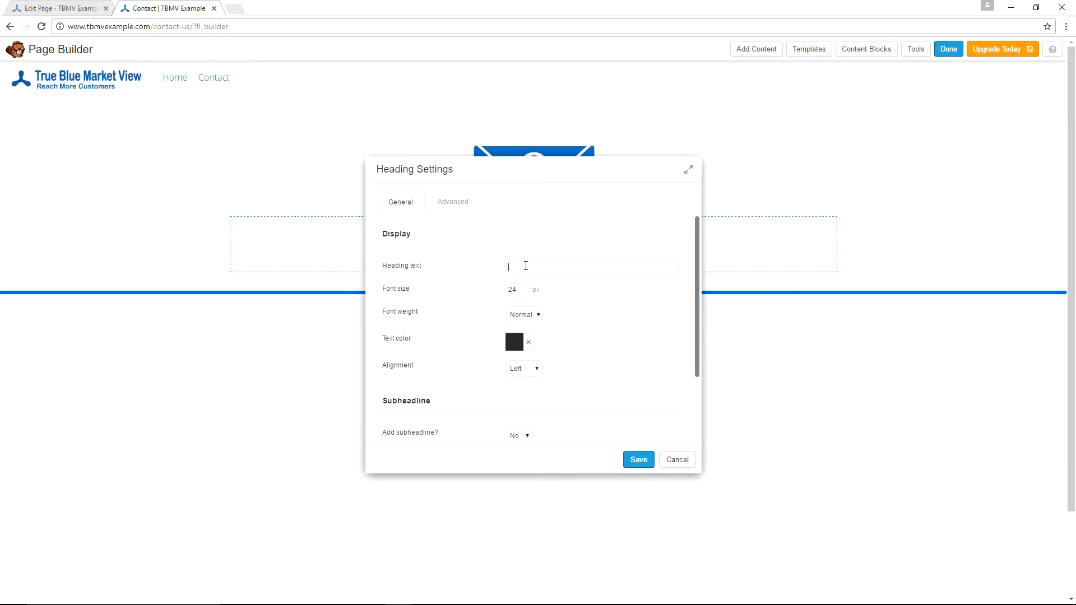
{"action": "type", "text": "HELLO,"}
{"action": "type", "text": "60"}
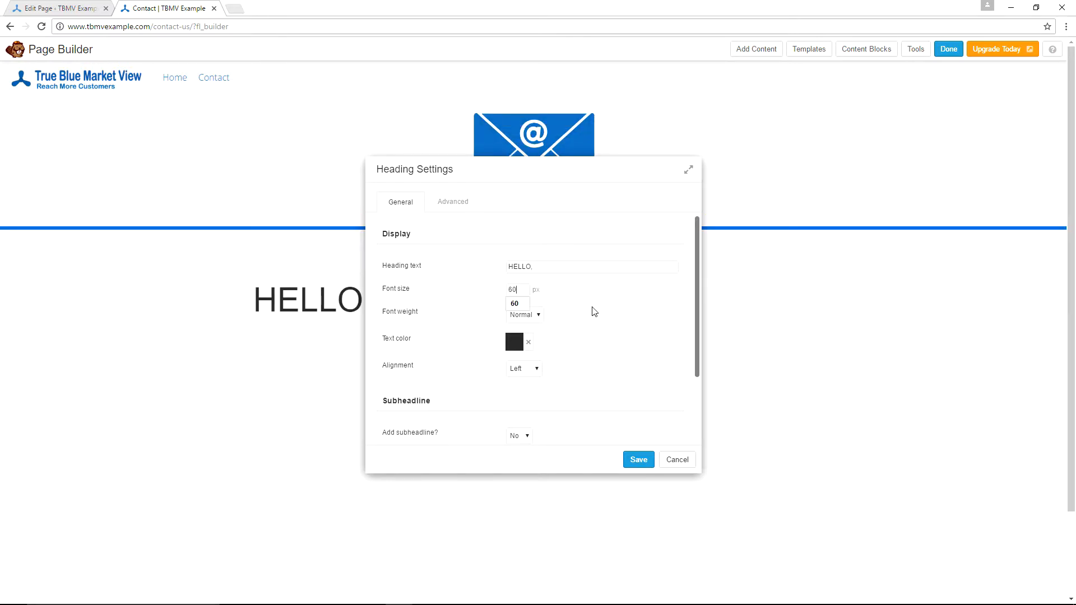
{"action": "left_click", "coordinate": [592, 307]}
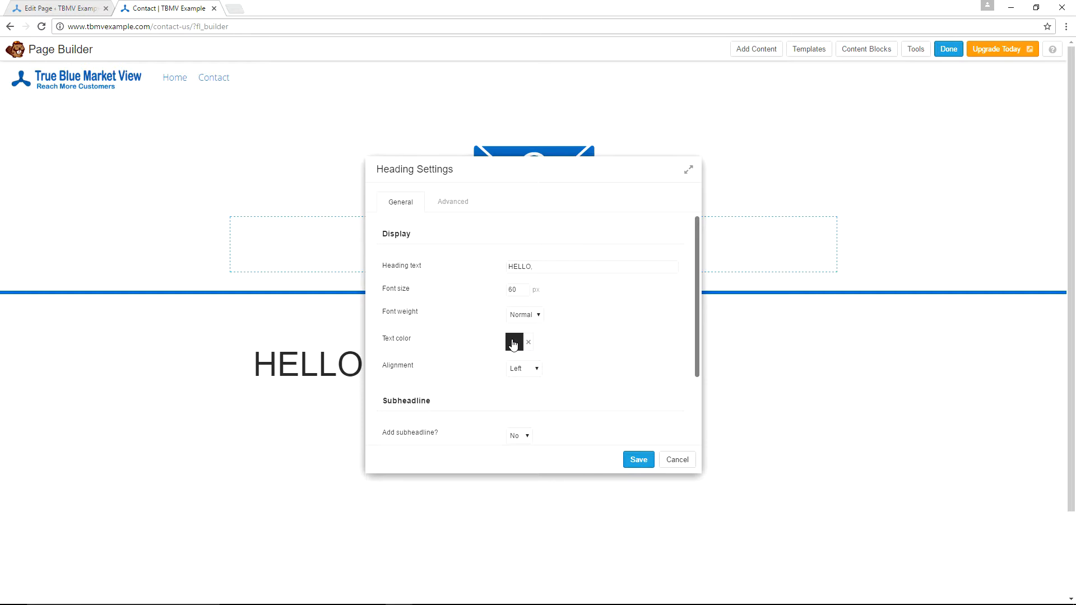
{"action": "left_click", "coordinate": [513, 344]}
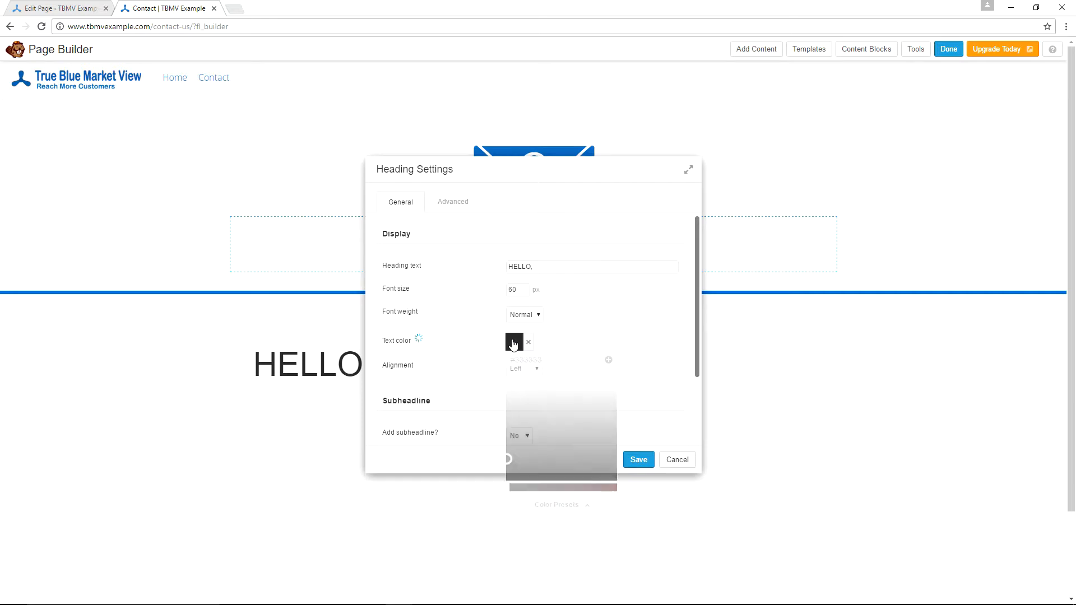
{"action": "left_click", "coordinate": [601, 315]}
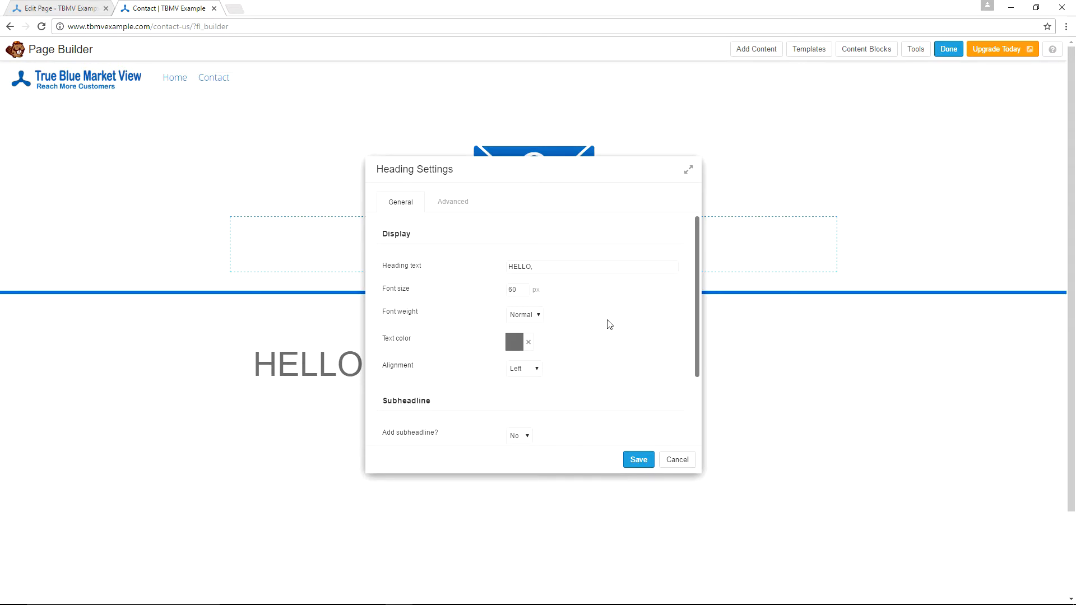
{"action": "scroll", "coordinate": [610, 325], "scroll_direction": "down", "scroll_amount": 2}
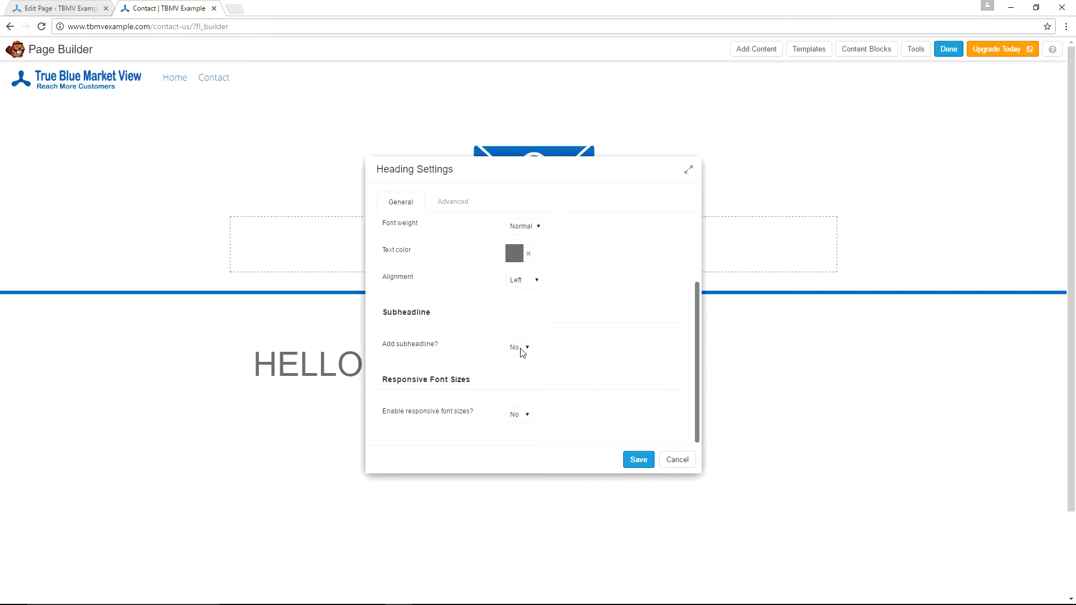
- Turn on responsive font sizes for the HELLO heading and set its bottom margin to 0
{"action": "left_click", "coordinate": [517, 416]}
{"action": "left_click", "coordinate": [516, 436]}
{"action": "scroll", "coordinate": [520, 301], "scroll_direction": "down", "scroll_amount": 3}
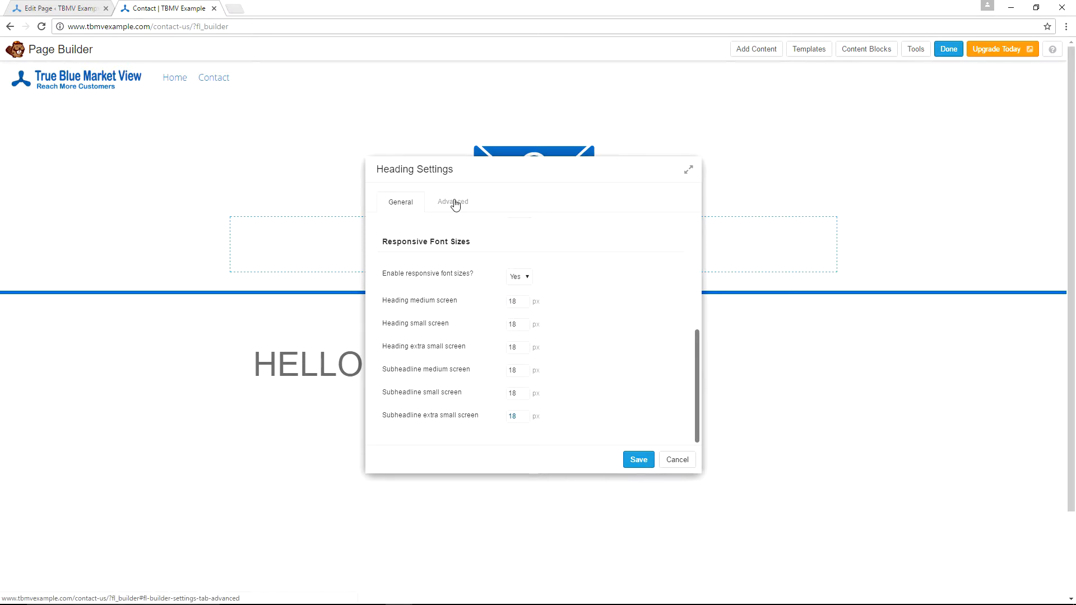
{"action": "left_click", "coordinate": [455, 205]}
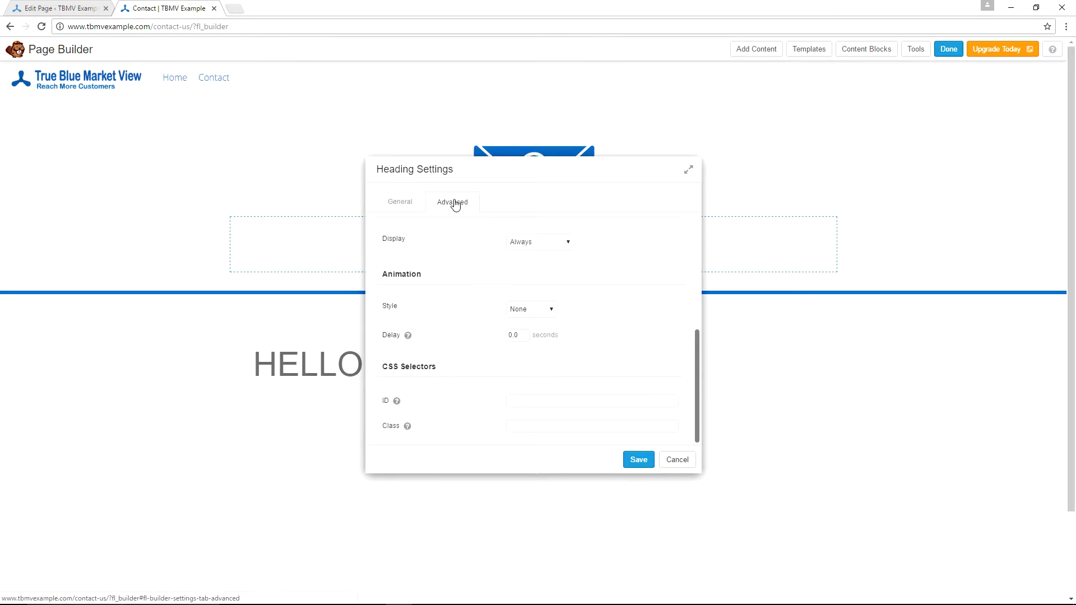
{"action": "scroll", "coordinate": [599, 261], "scroll_direction": "up", "scroll_amount": 5}
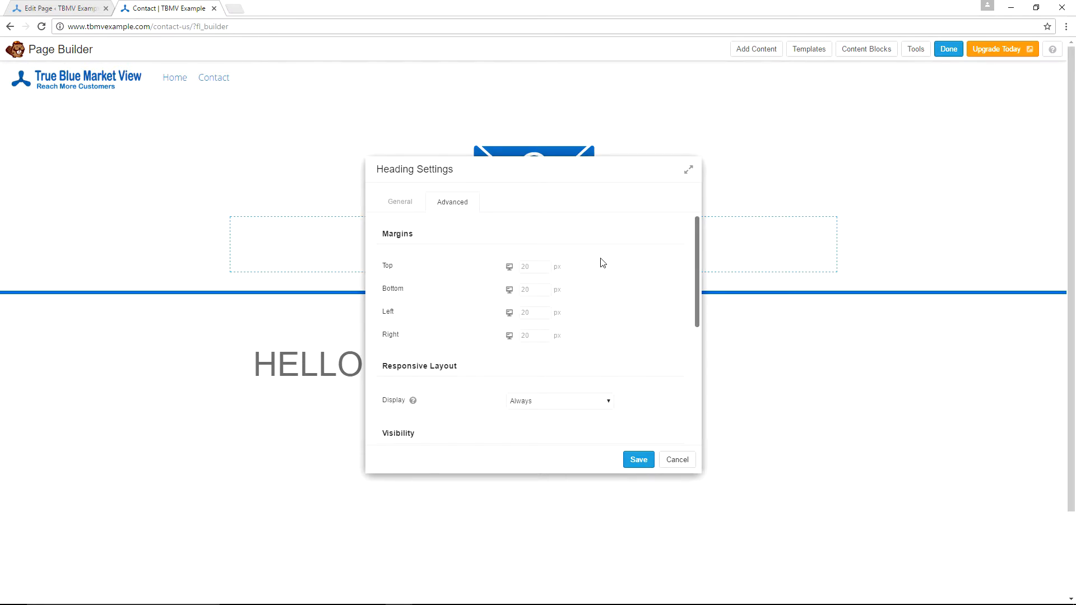
{"action": "left_click", "coordinate": [533, 289]}
{"action": "type", "text": "0"}
{"action": "scroll", "coordinate": [619, 286], "scroll_direction": "down", "scroll_amount": 2}
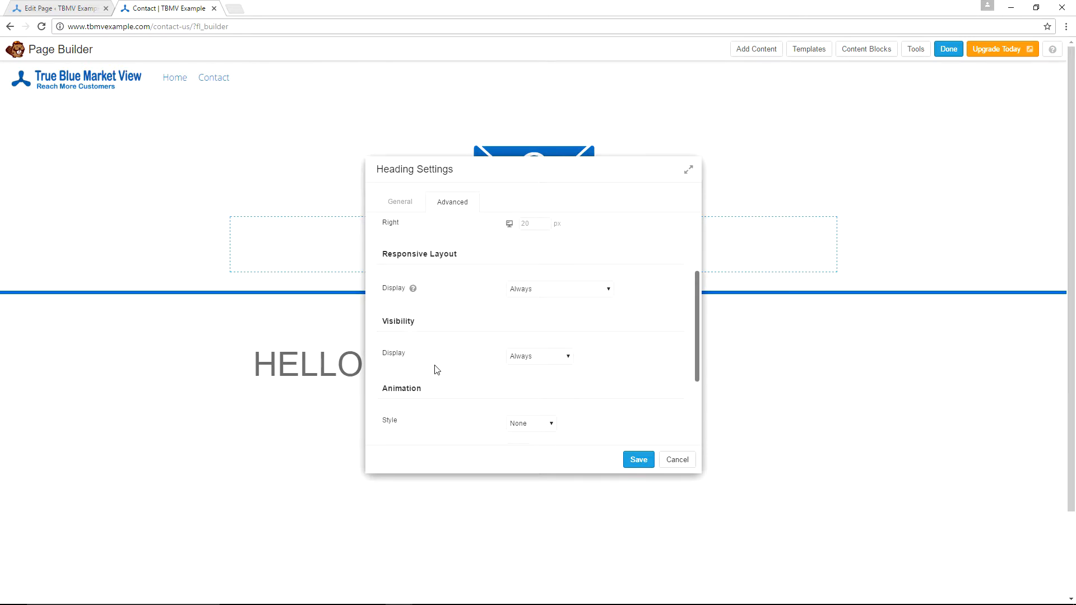
{"action": "scroll", "coordinate": [627, 308], "scroll_direction": "down", "scroll_amount": 1}
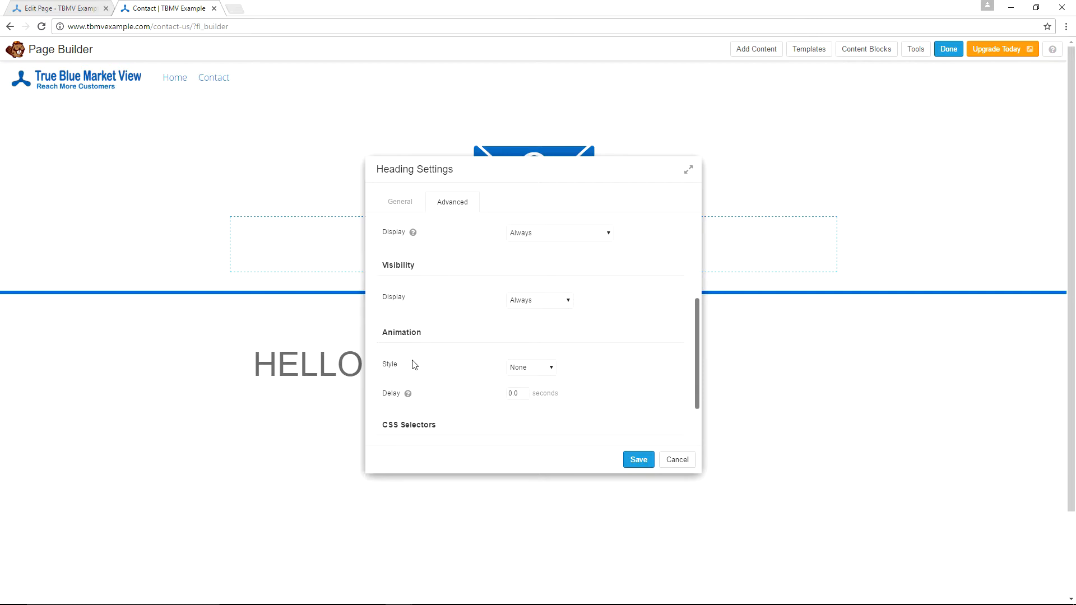
- Give the heading a Fade In animation with a 1-second delay and save its settings
{"action": "left_click", "coordinate": [546, 368]}
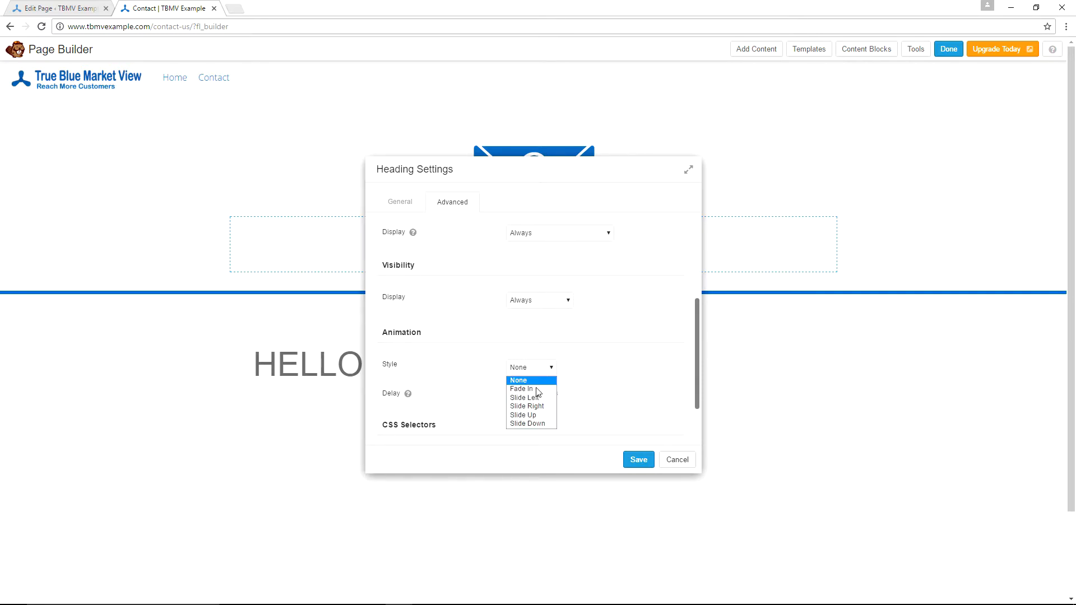
{"action": "left_click", "coordinate": [522, 390]}
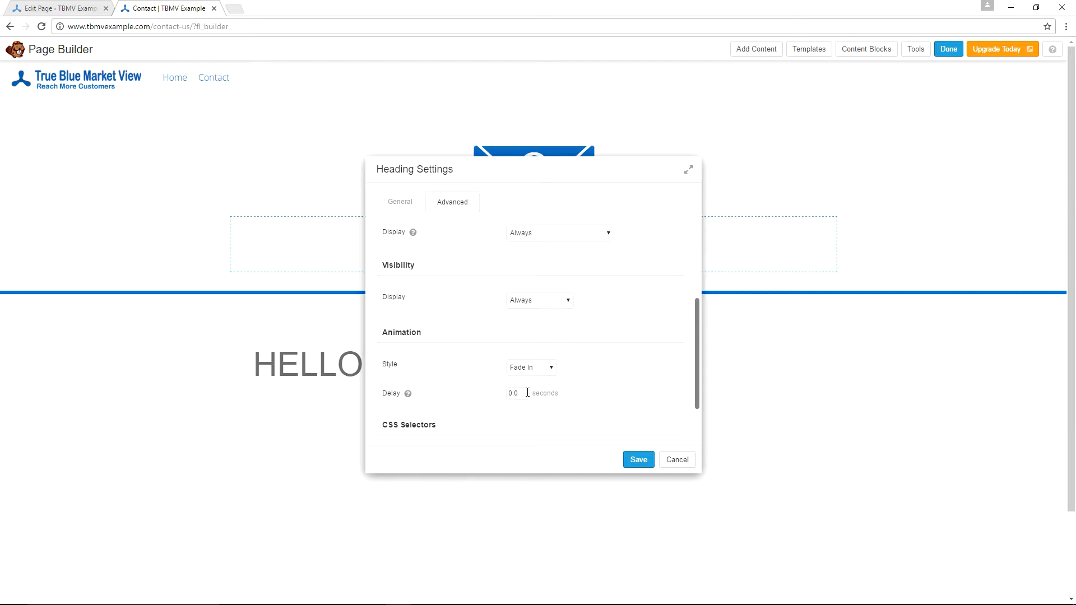
{"action": "left_click", "coordinate": [527, 393]}
{"action": "key", "text": "BackSpace"}
{"action": "key", "text": "BackSpace"}
{"action": "key", "text": "BackSpace"}
{"action": "type", "text": "1"}
{"action": "left_click", "coordinate": [609, 366]}
{"action": "scroll", "coordinate": [617, 326], "scroll_direction": "down", "scroll_amount": 3}
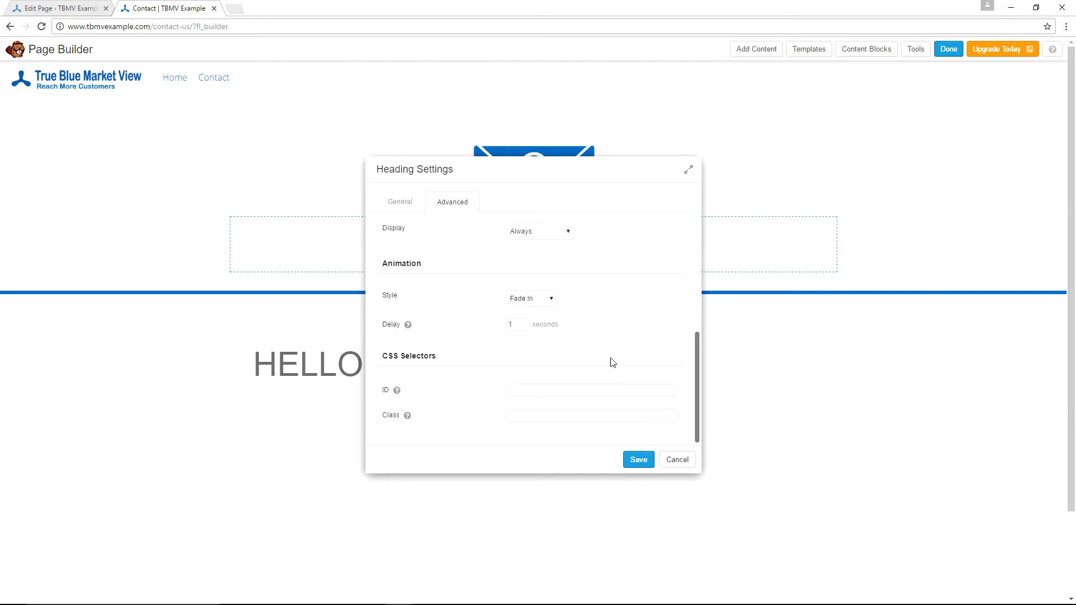
{"action": "left_click", "coordinate": [636, 460]}
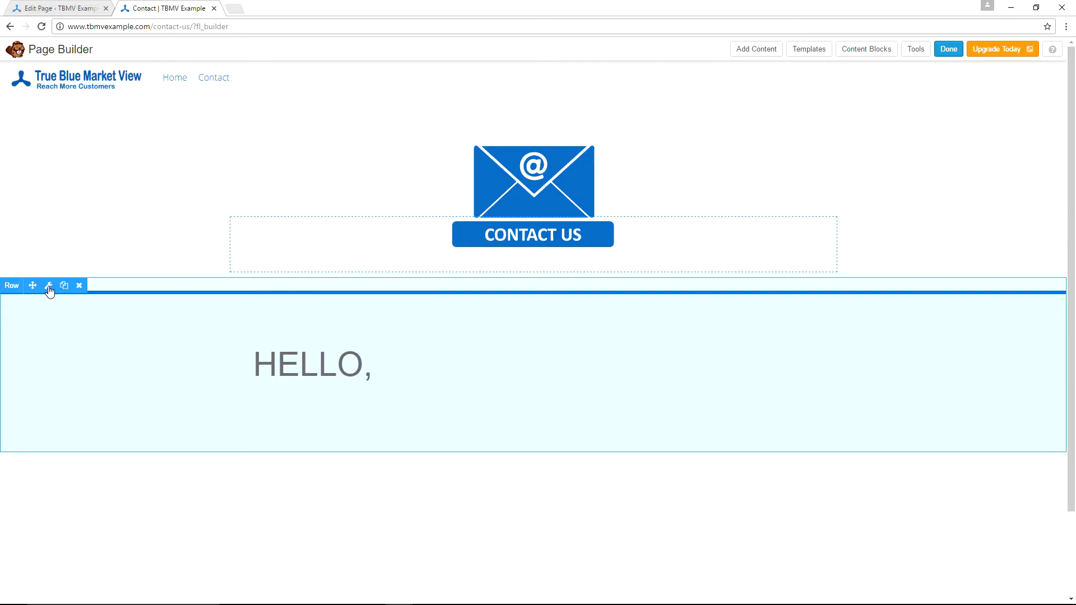
- Set the HELLO row's background type to Color with #ffffff and save the row settings
{"action": "left_click", "coordinate": [48, 287]}
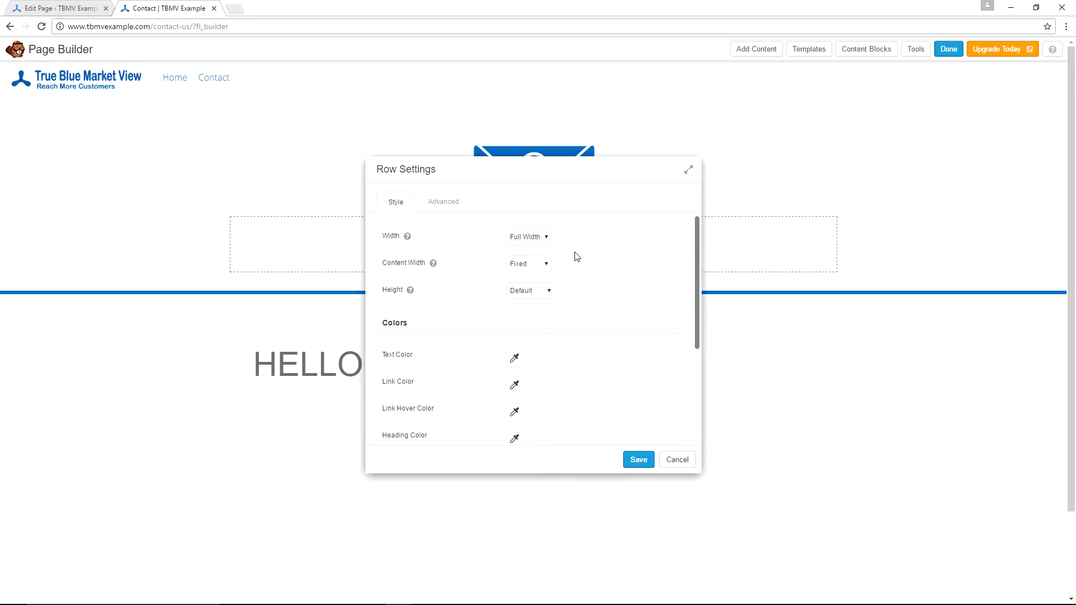
{"action": "scroll", "coordinate": [577, 257], "scroll_direction": "down", "scroll_amount": 2}
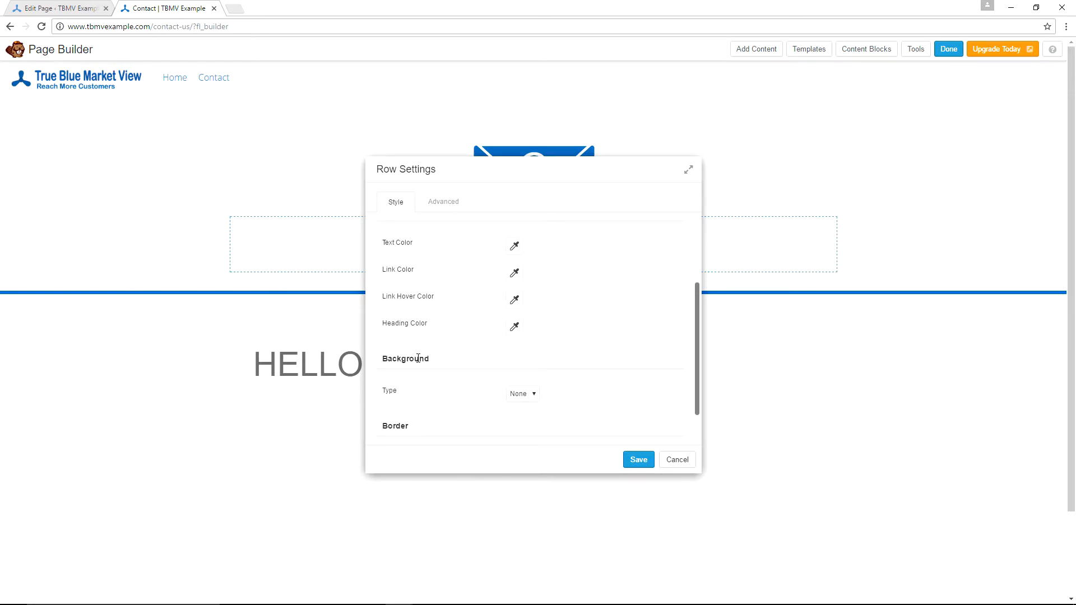
{"action": "left_click", "coordinate": [535, 397]}
{"action": "left_click", "coordinate": [527, 416]}
{"action": "scroll", "coordinate": [536, 309], "scroll_direction": "down", "scroll_amount": 2}
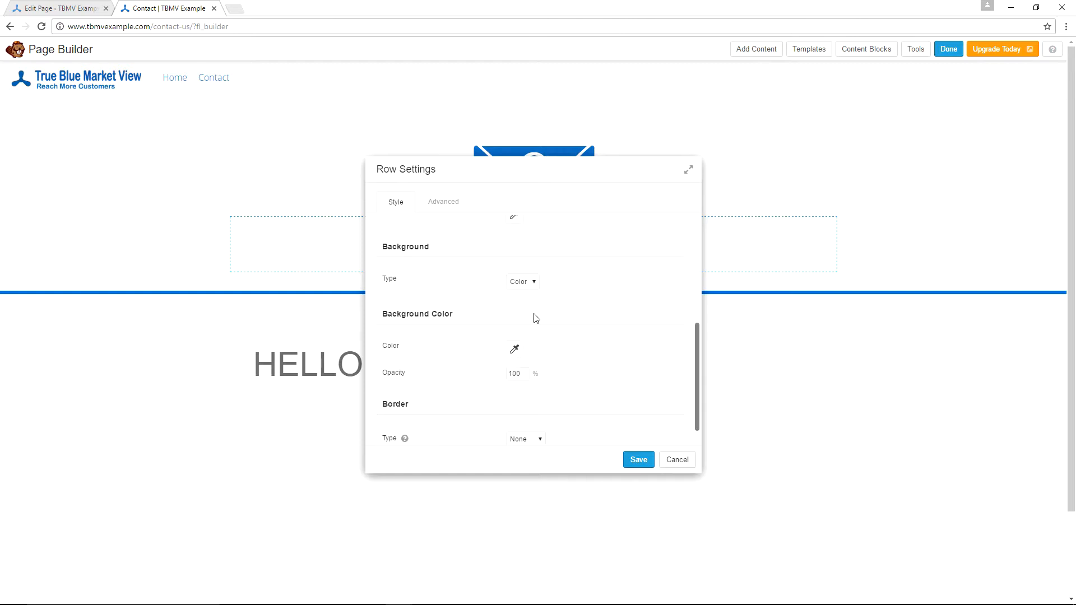
{"action": "left_click", "coordinate": [515, 351]}
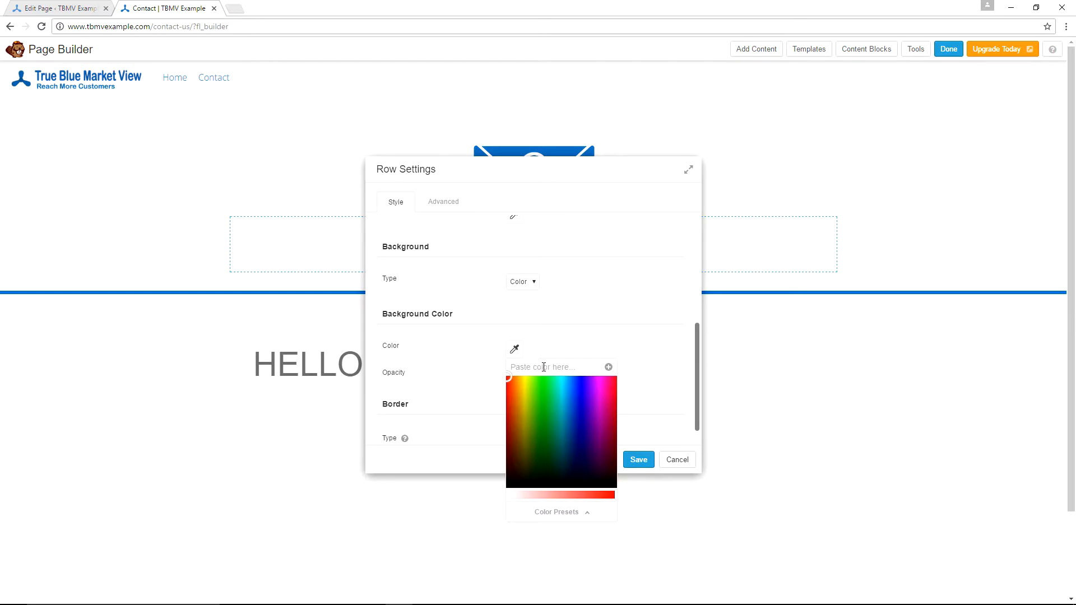
{"action": "type", "text": "#ffffff"}
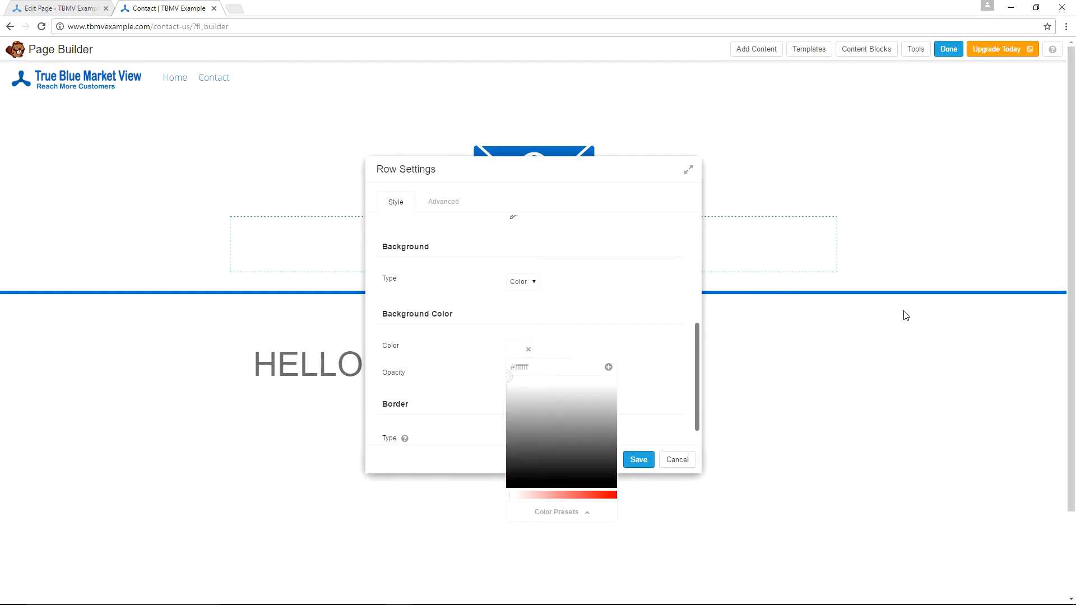
{"action": "left_click", "coordinate": [646, 343]}
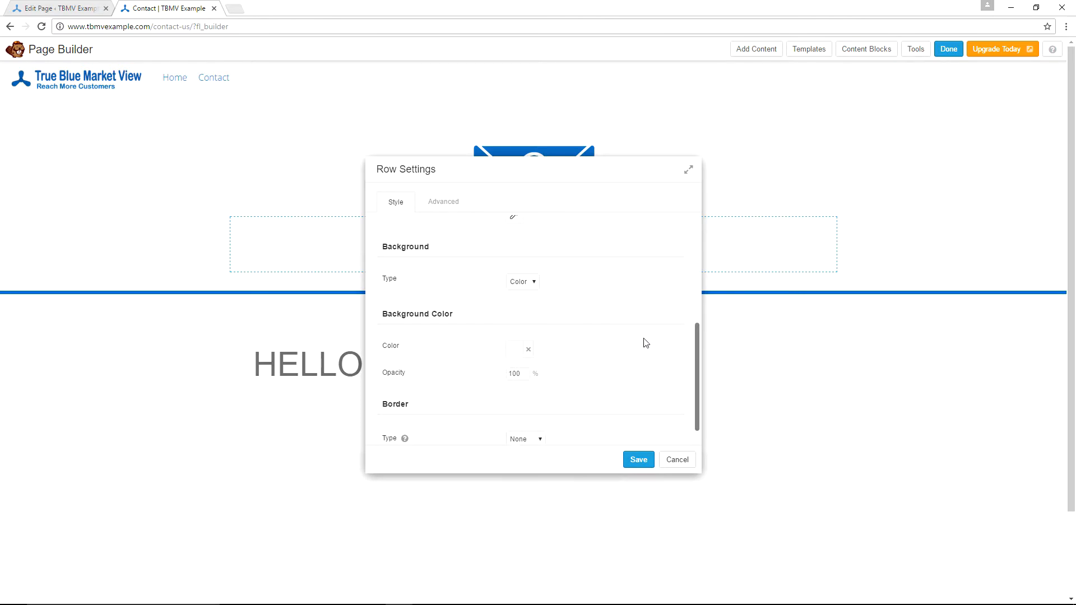
{"action": "left_click", "coordinate": [639, 460]}
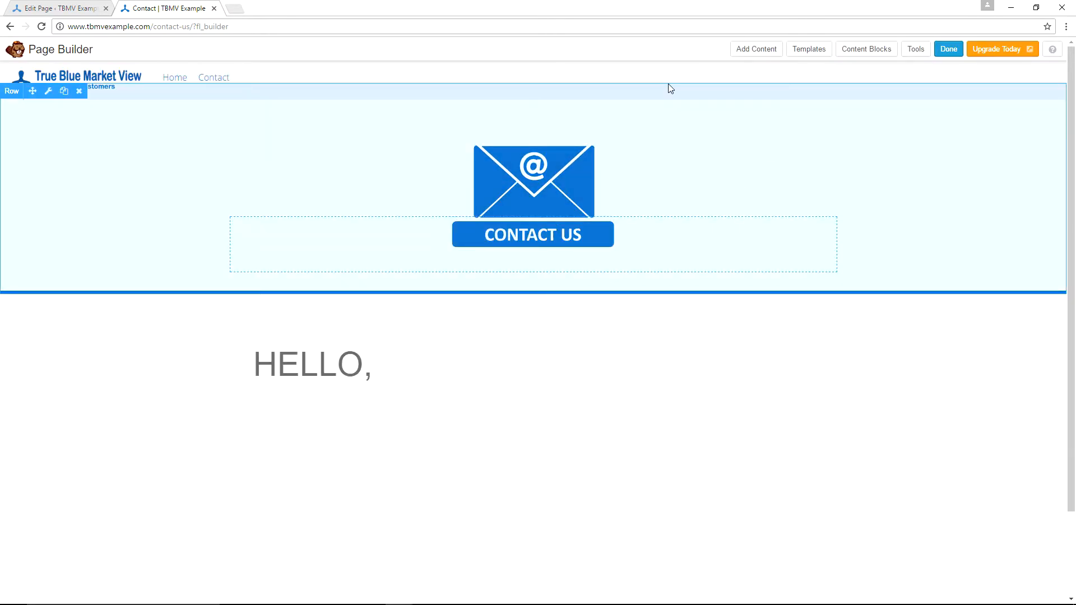
- Open the Add Content panel listing the Basic Modules
{"action": "left_click", "coordinate": [750, 52]}
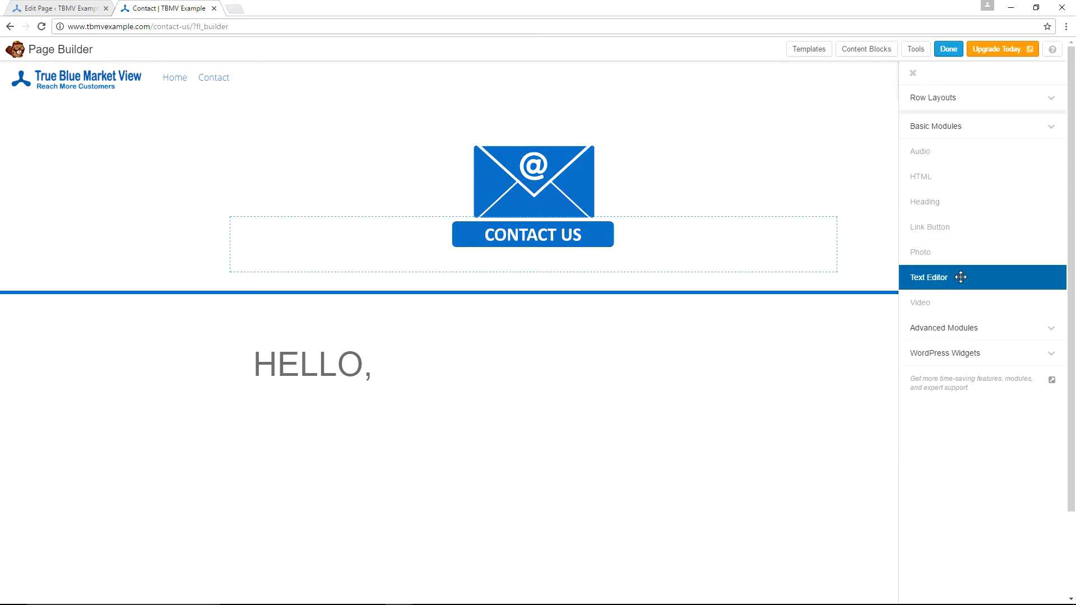
- Drag a Text Editor module into the HELLO row just below the heading
{"action": "left_click_drag", "start_coordinate": [961, 277], "coordinate": [960, 277]}
{"action": "left_click_drag", "start_coordinate": [683, 305], "coordinate": [317, 436]}
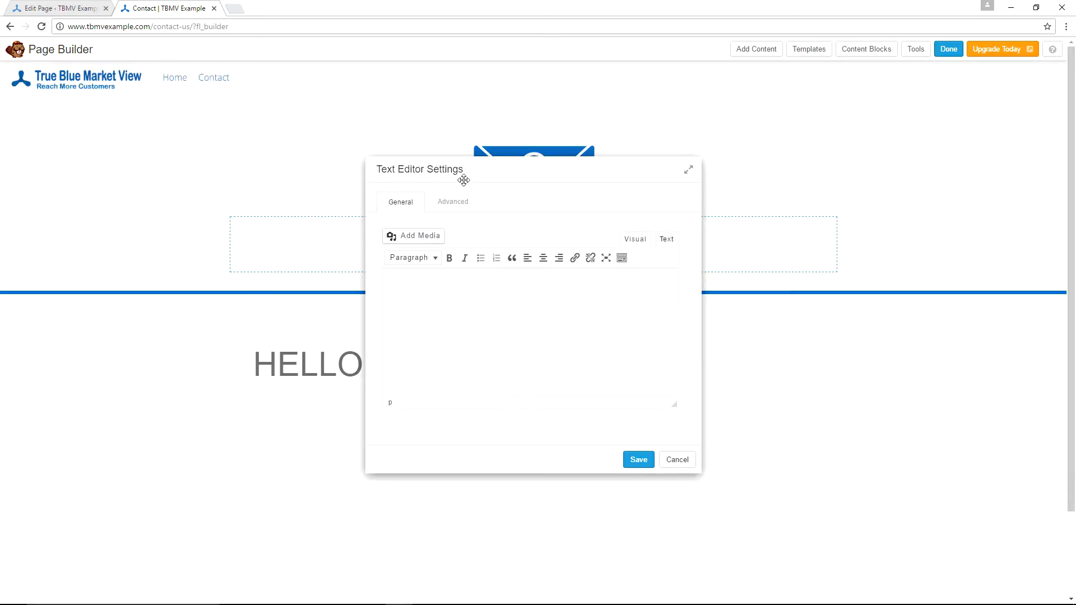
- Paste the contact intro text and set its top margin to 0 and bottom margin to 10
{"action": "left_click", "coordinate": [438, 287]}
{"action": "key", "text": "ctrl+v"}
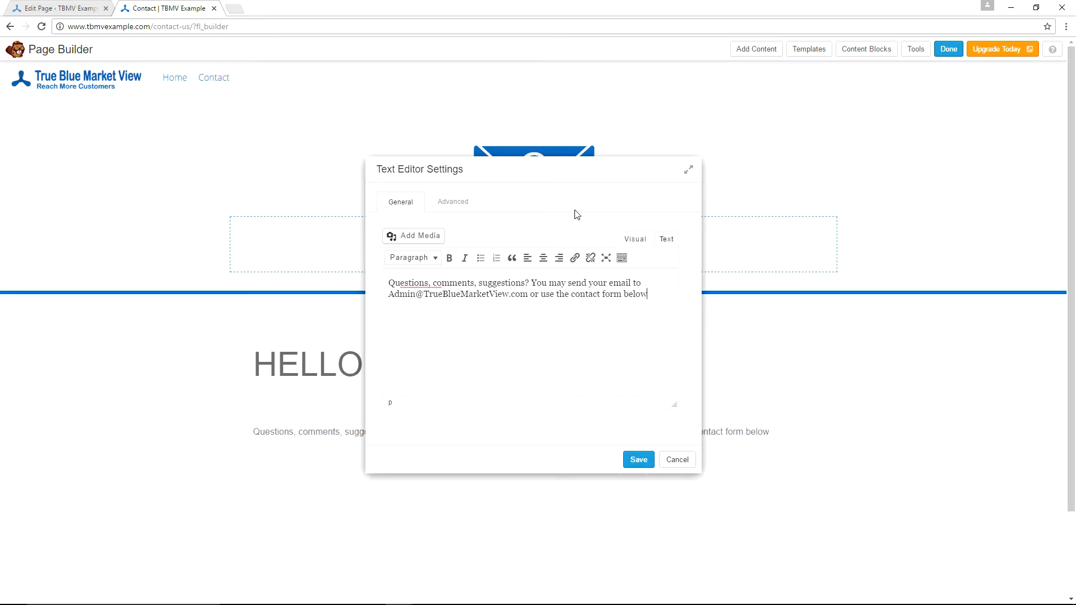
{"action": "left_click", "coordinate": [457, 205]}
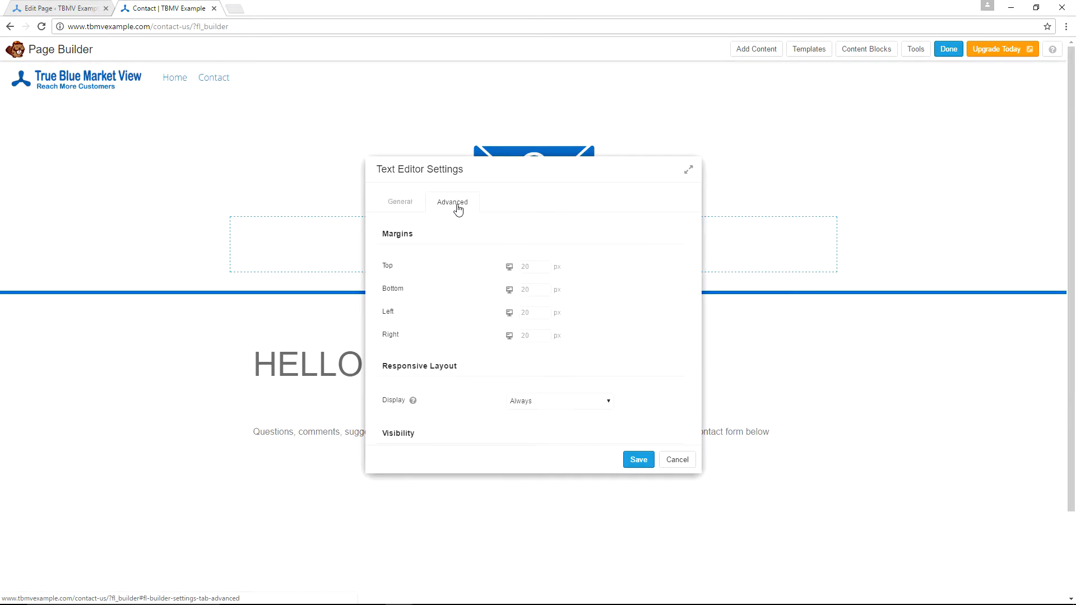
{"action": "left_click", "coordinate": [532, 268]}
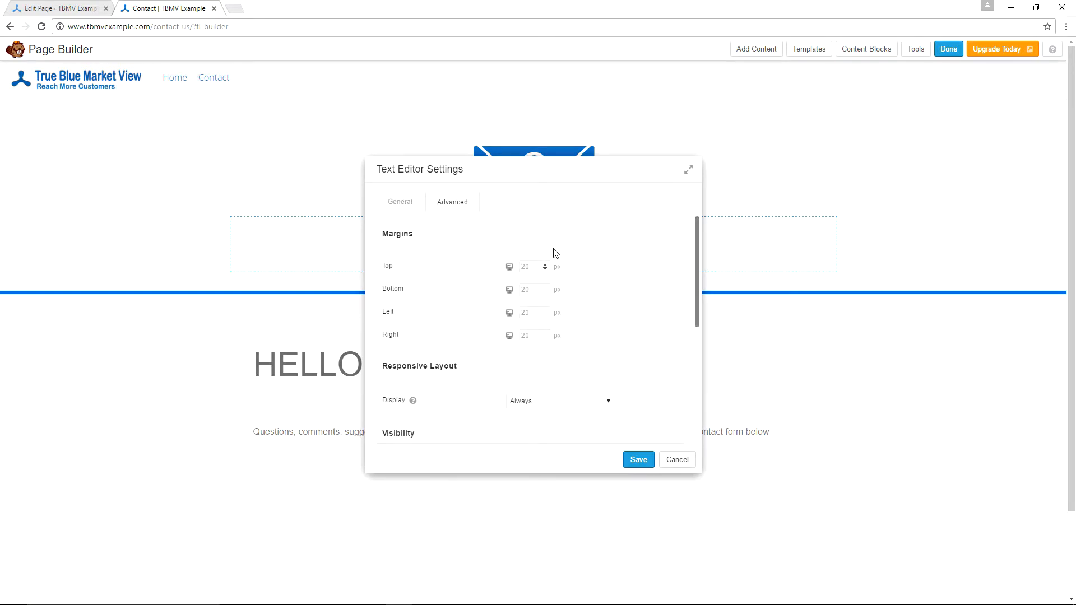
{"action": "type", "text": "0"}
{"action": "key", "text": "Tab"}
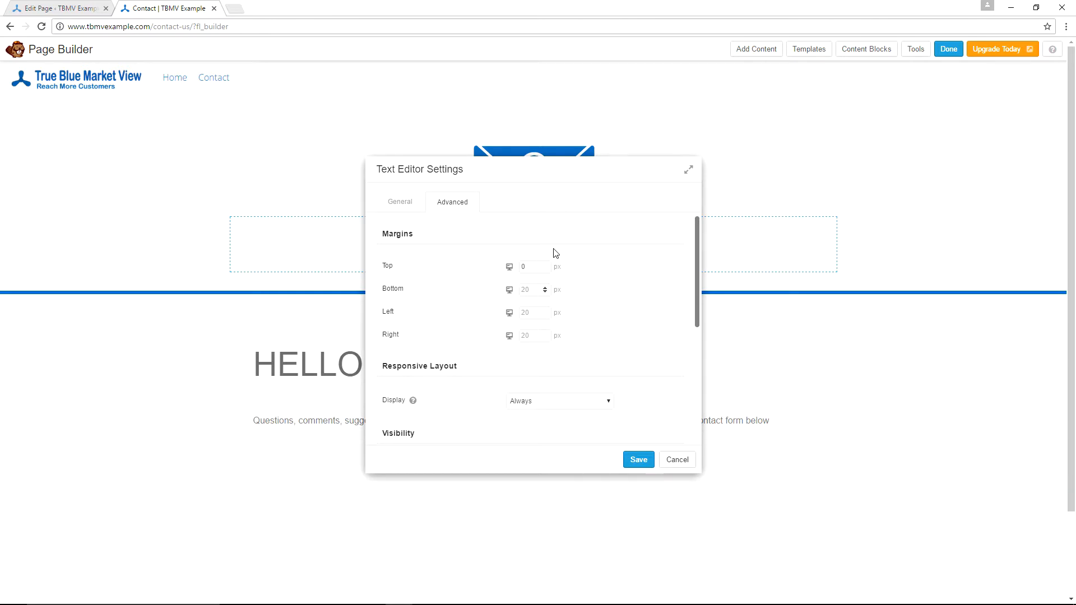
{"action": "type", "text": "10"}
{"action": "key", "text": "Tab"}
- Give the intro text a Fade In animation with a 2-second delay
{"action": "scroll", "coordinate": [555, 254], "scroll_direction": "down", "scroll_amount": 2}
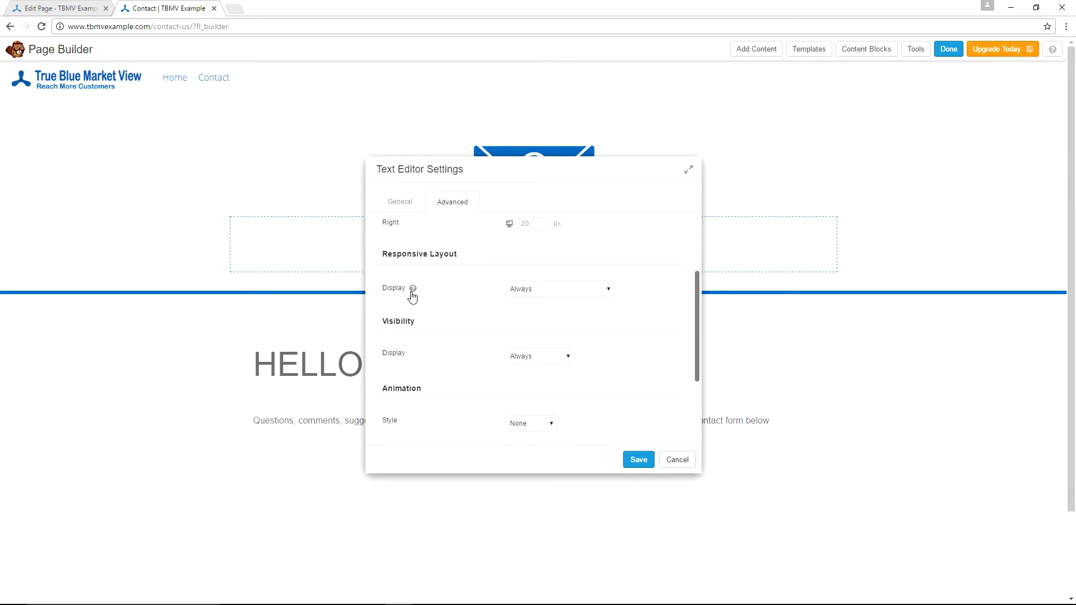
{"action": "mouse_move", "coordinate": [415, 301]}
{"action": "scroll", "coordinate": [613, 311], "scroll_direction": "down", "scroll_amount": 1}
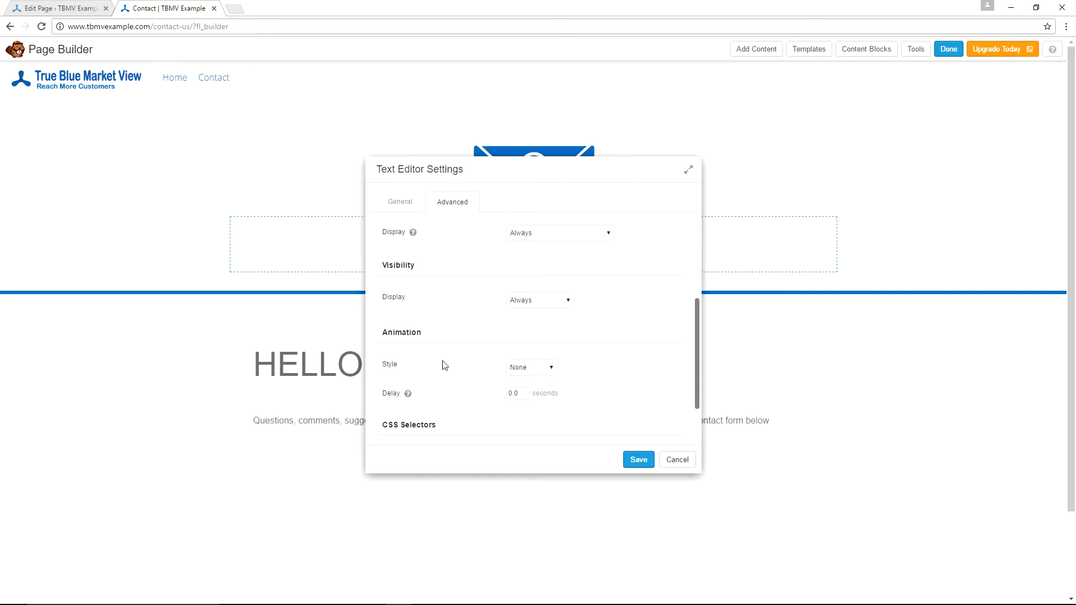
{"action": "left_click", "coordinate": [552, 370]}
{"action": "left_click", "coordinate": [528, 390]}
{"action": "type", "text": "2"}
{"action": "scroll", "coordinate": [611, 316], "scroll_direction": "down", "scroll_amount": 1}
{"action": "left_click", "coordinate": [625, 325]}
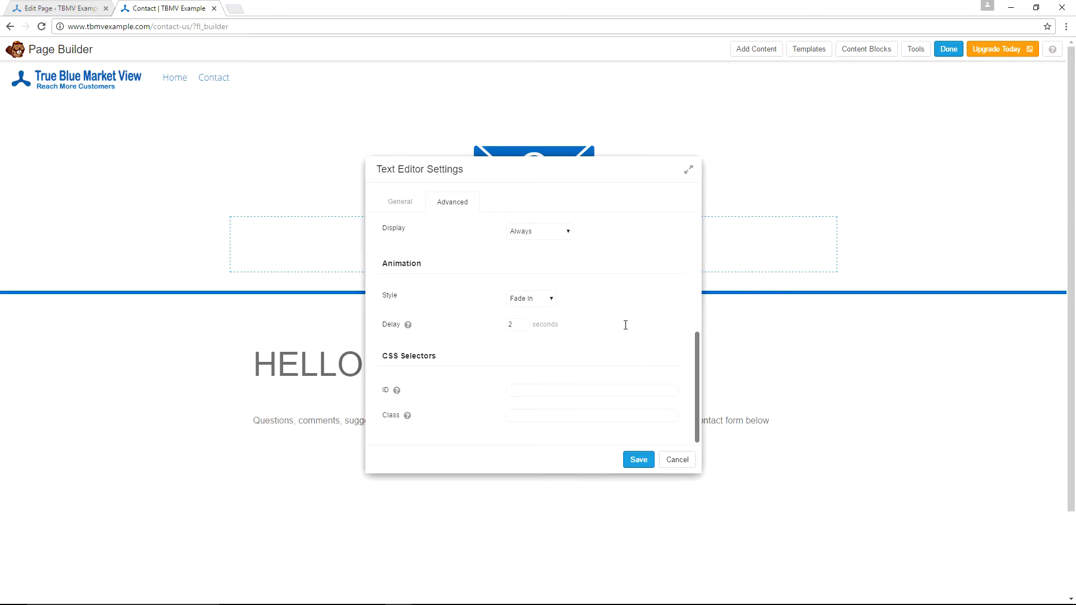
- Save the Text Editor settings, then finish with Done and Publish Changes
{"action": "left_click", "coordinate": [638, 460]}
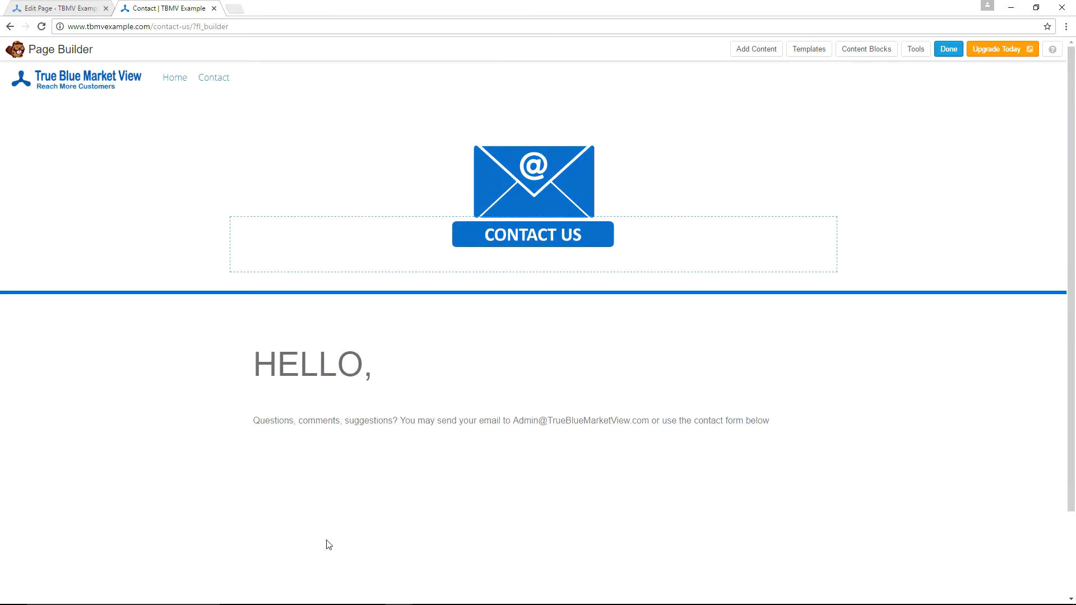
{"action": "left_click", "coordinate": [947, 52]}
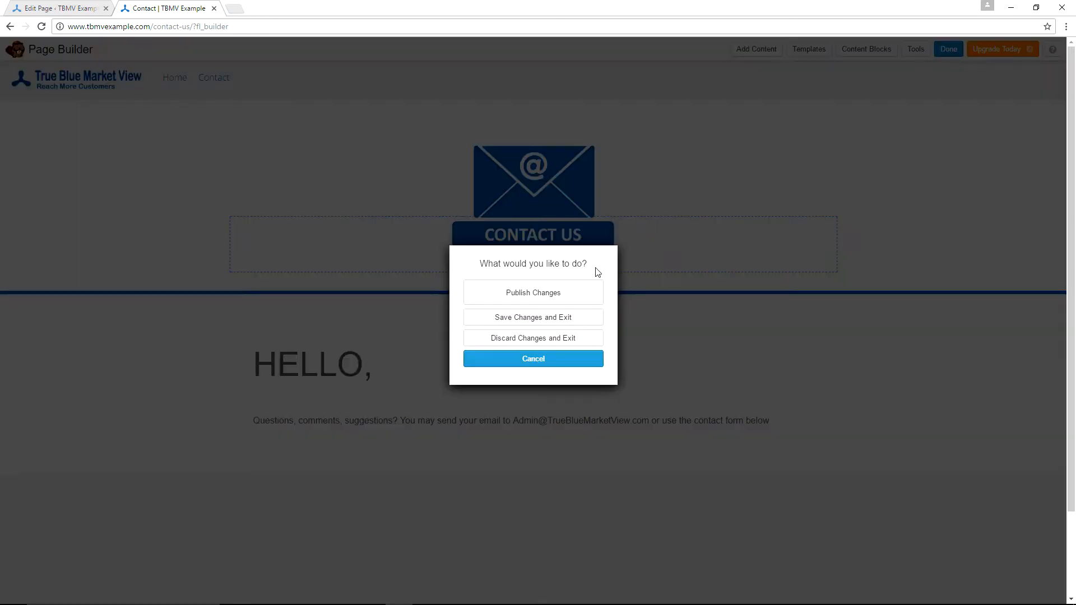
{"action": "left_click", "coordinate": [495, 295]}
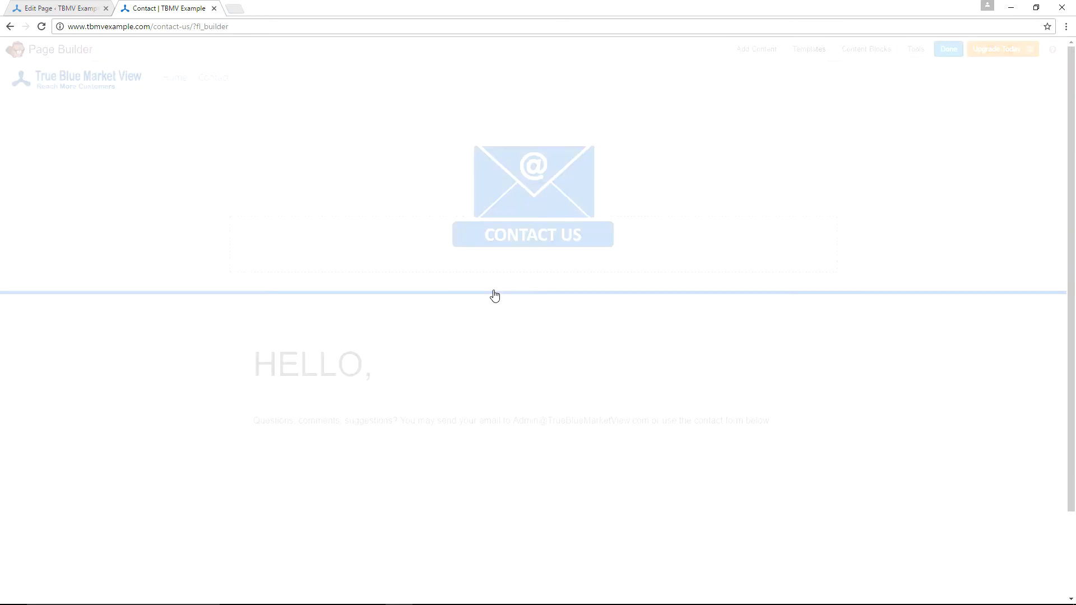
- Return to the WordPress admin and open Contact Form 7's Contact Forms list
{"action": "left_click", "coordinate": [45, 10]}
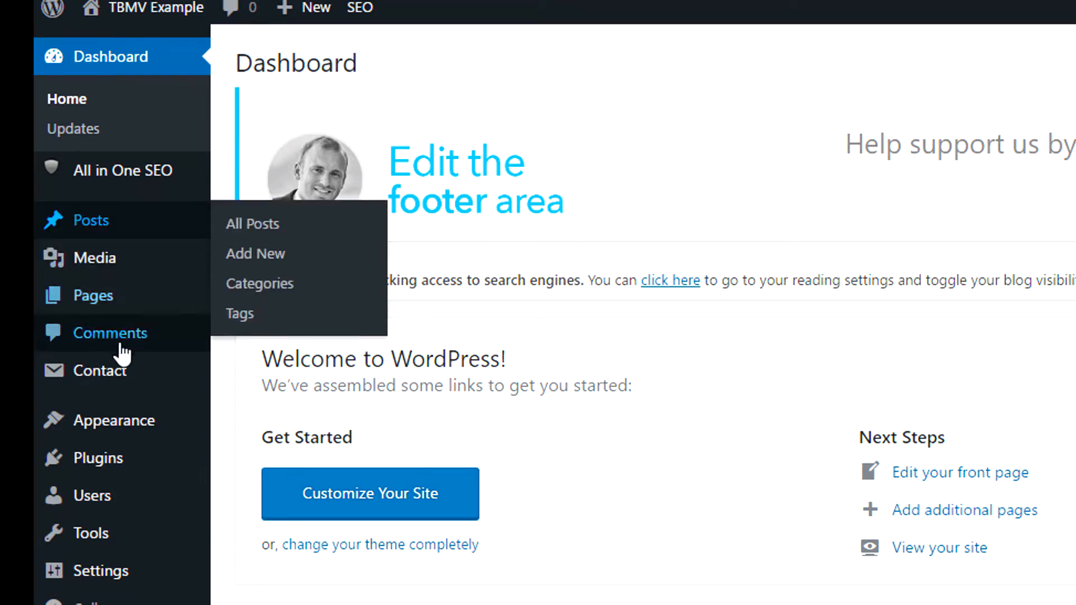
{"action": "mouse_move", "coordinate": [111, 373]}
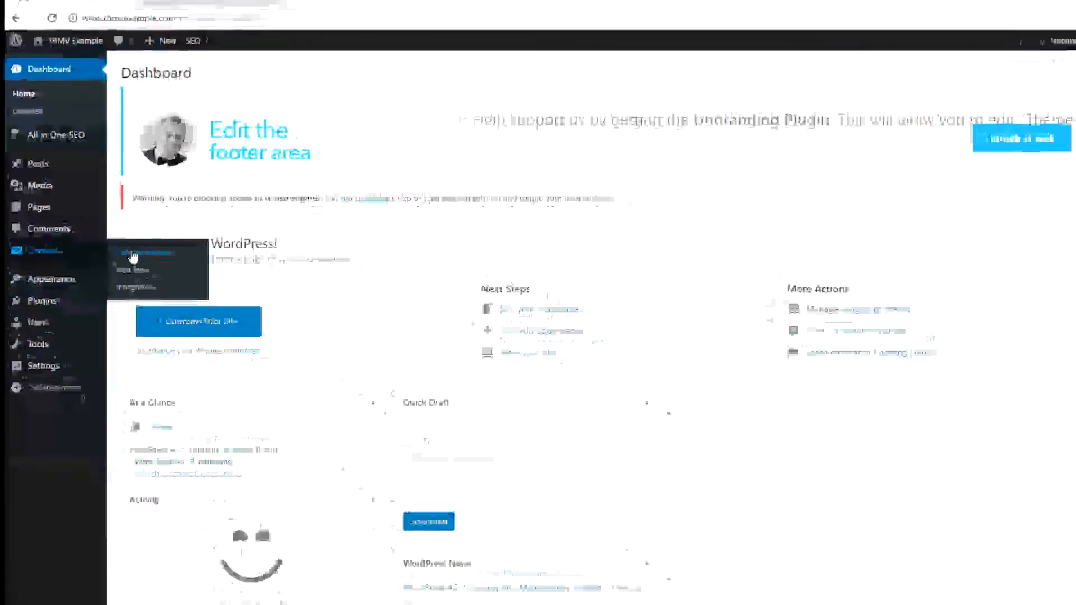
{"action": "middle_click", "coordinate": [133, 255]}
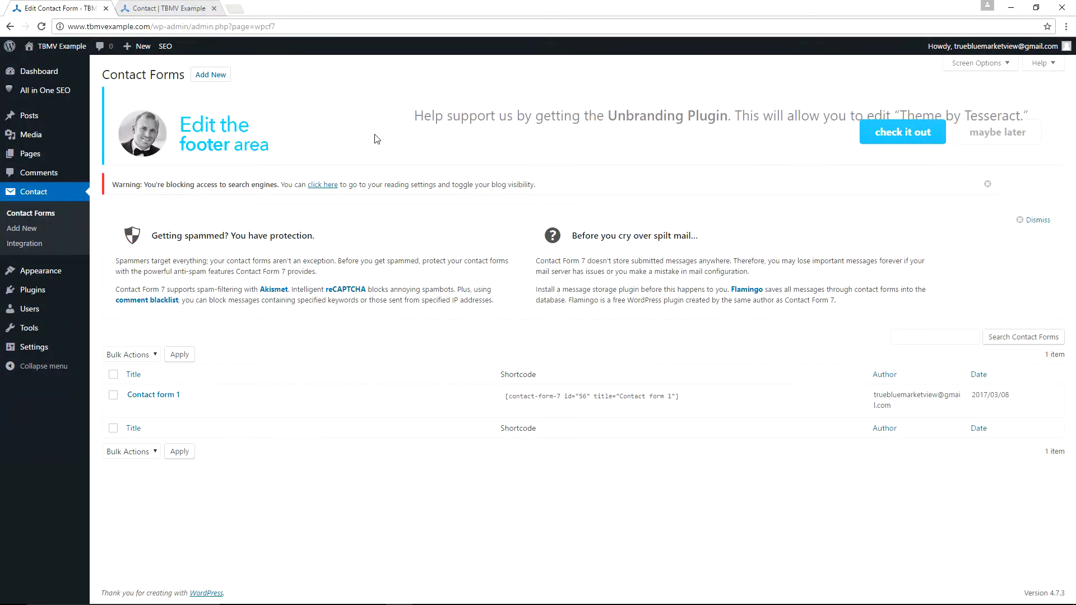
- Open Contact form 1 in the Contact Form 7 editor
{"action": "mouse_move", "coordinate": [149, 403]}
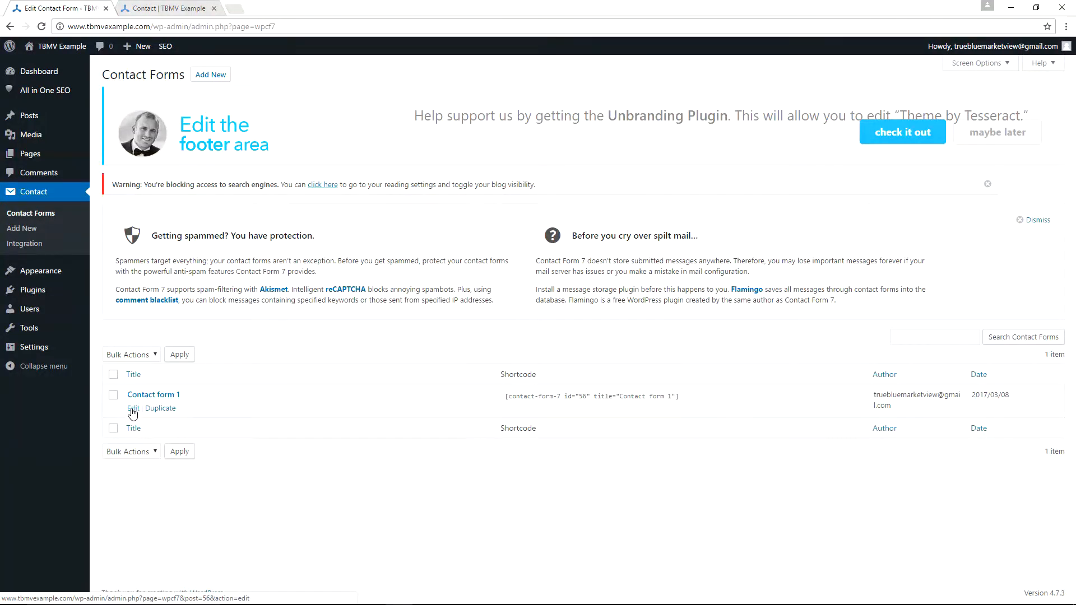
{"action": "left_click", "coordinate": [133, 411]}
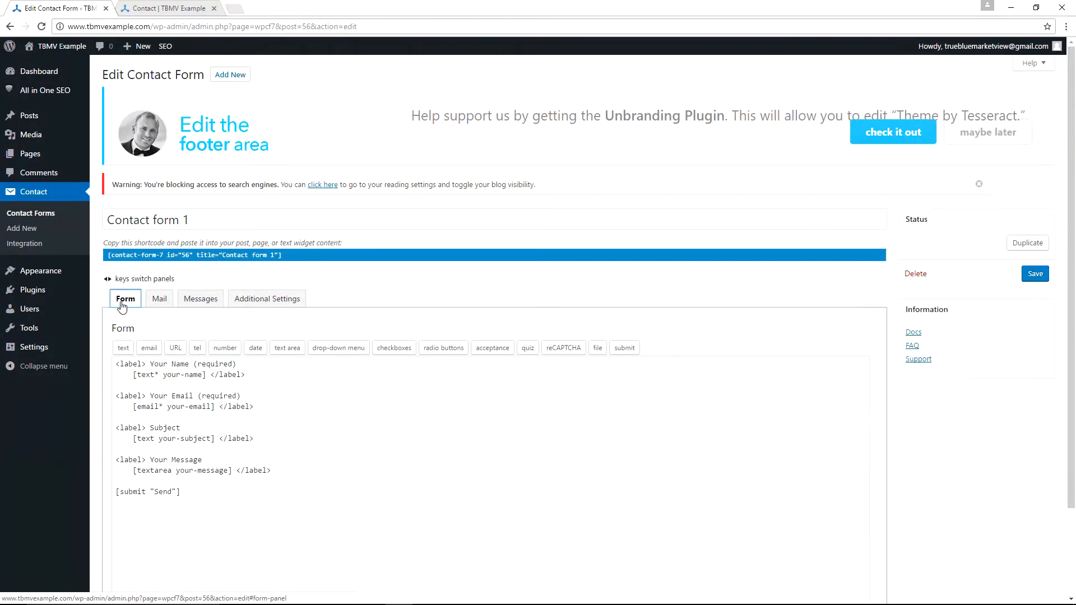
- On the Mail tab, replace the To and From addresses with the site's own e-mail and save
{"action": "left_click", "coordinate": [160, 303]}
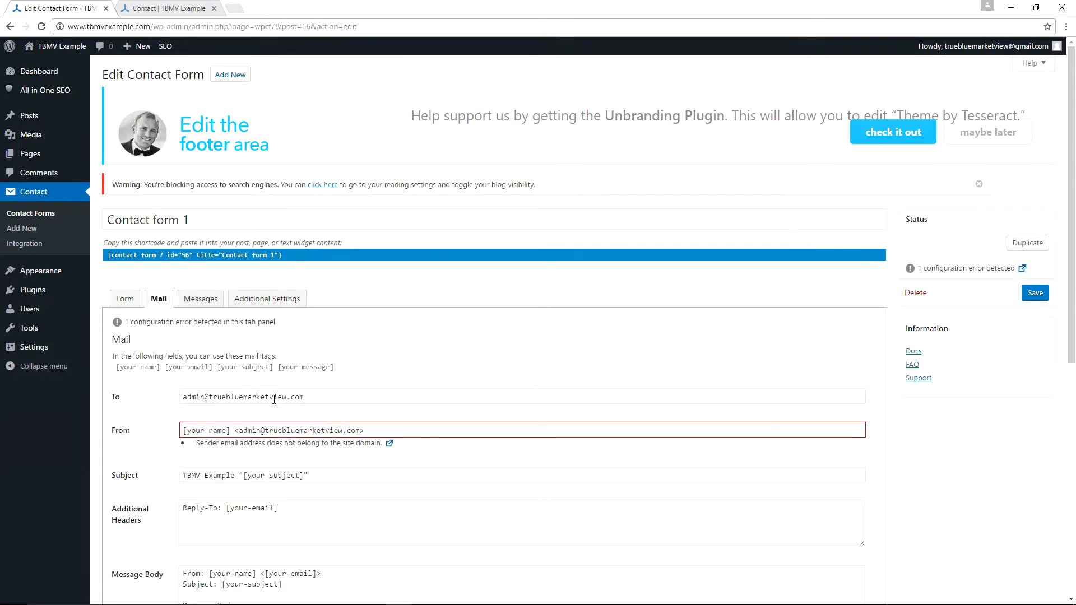
{"action": "left_click", "coordinate": [313, 393]}
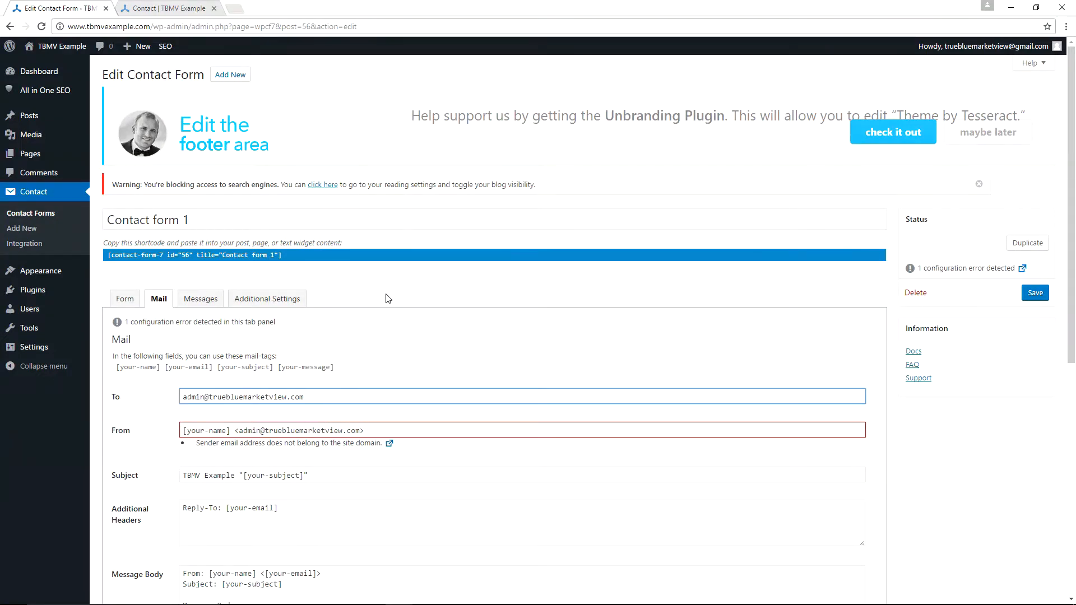
{"action": "key", "text": "alt+Tab"}
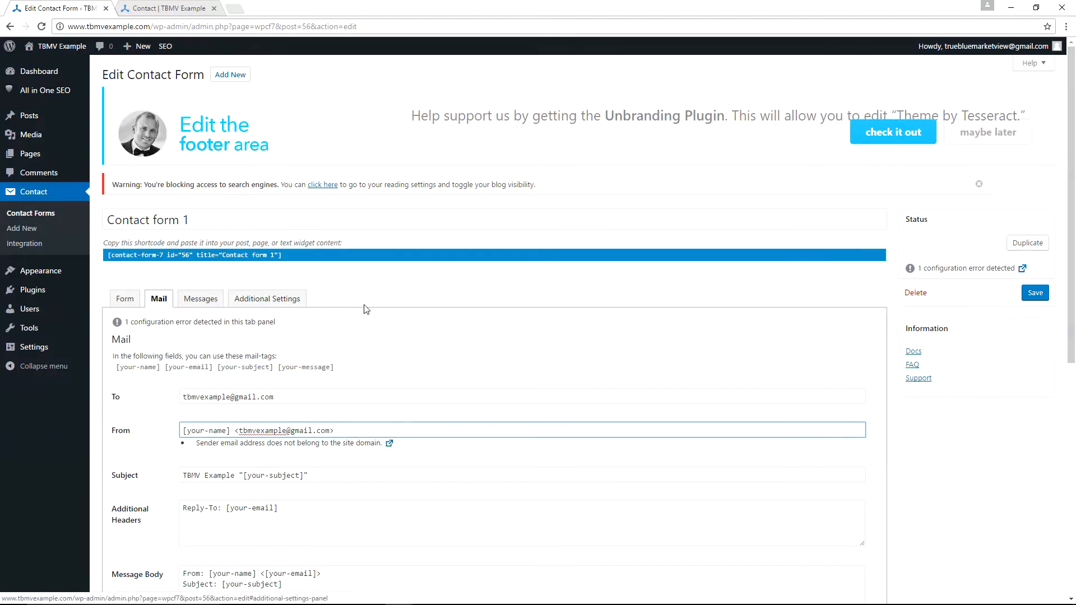
{"action": "scroll", "coordinate": [470, 365], "scroll_direction": "down", "scroll_amount": 8}
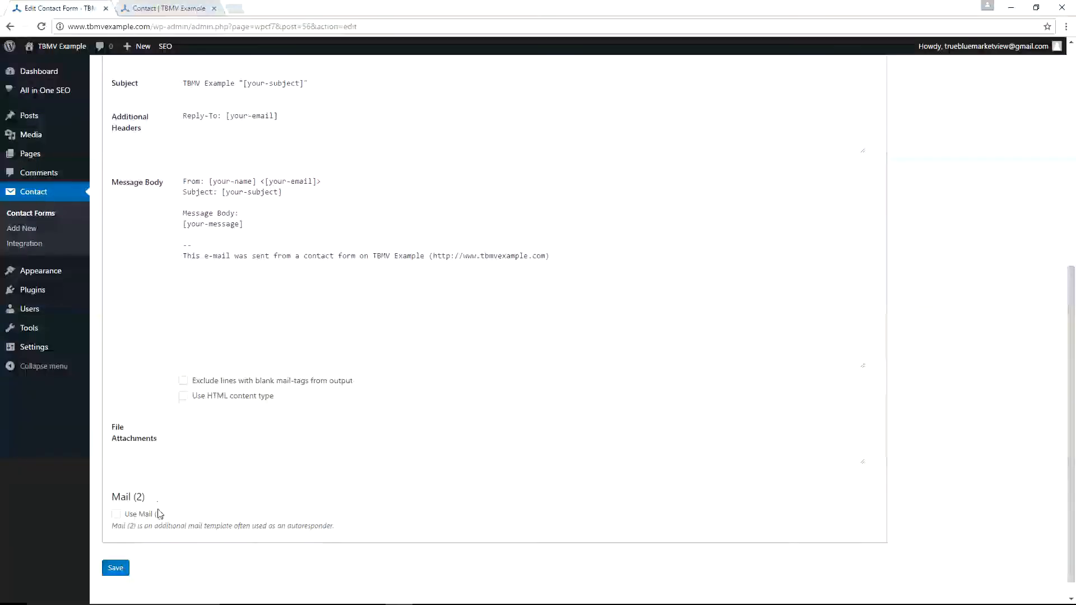
{"action": "left_click", "coordinate": [112, 567]}
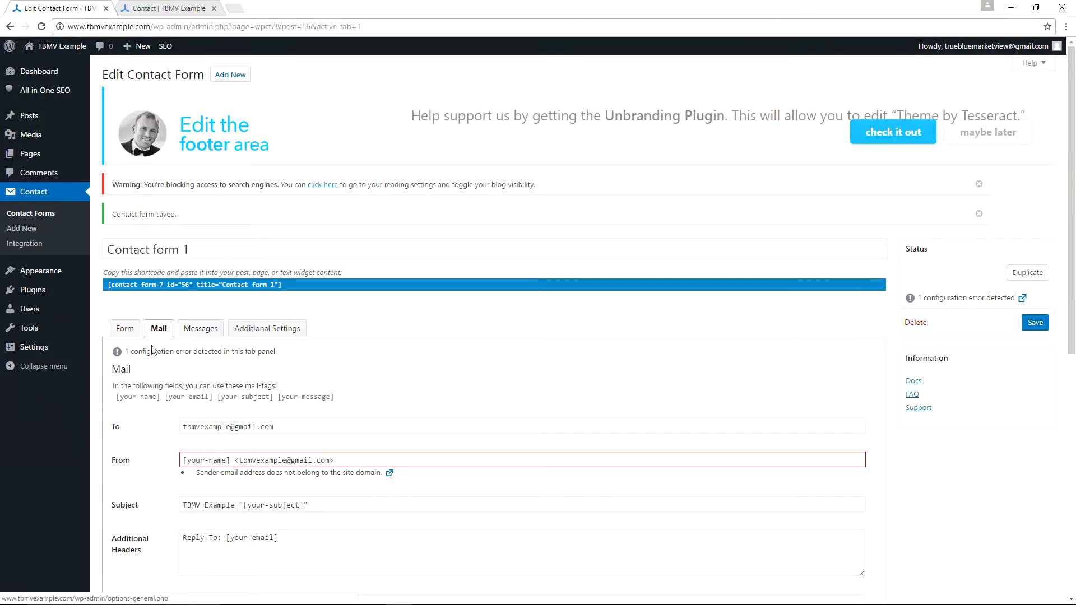
{"action": "left_click", "coordinate": [200, 331]}
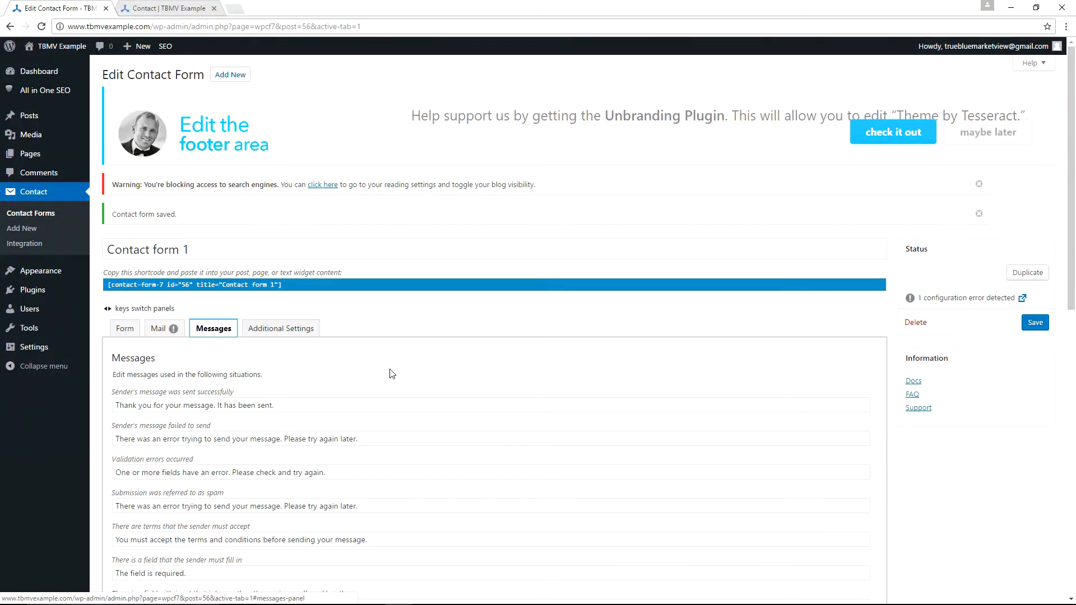
{"action": "scroll", "coordinate": [391, 374], "scroll_direction": "down", "scroll_amount": 2}
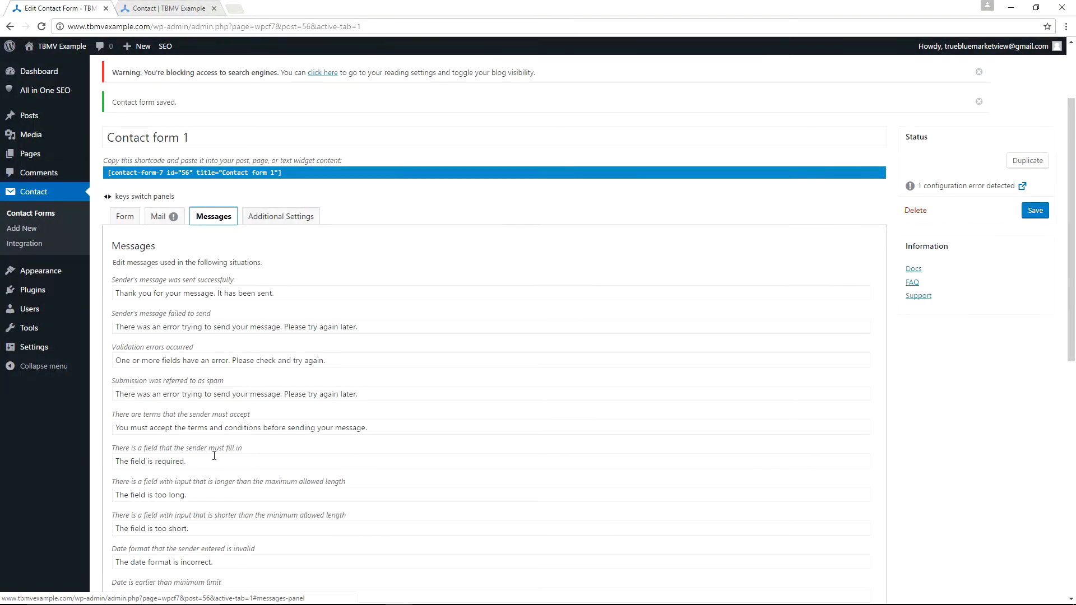
{"action": "key", "text": "Left"}
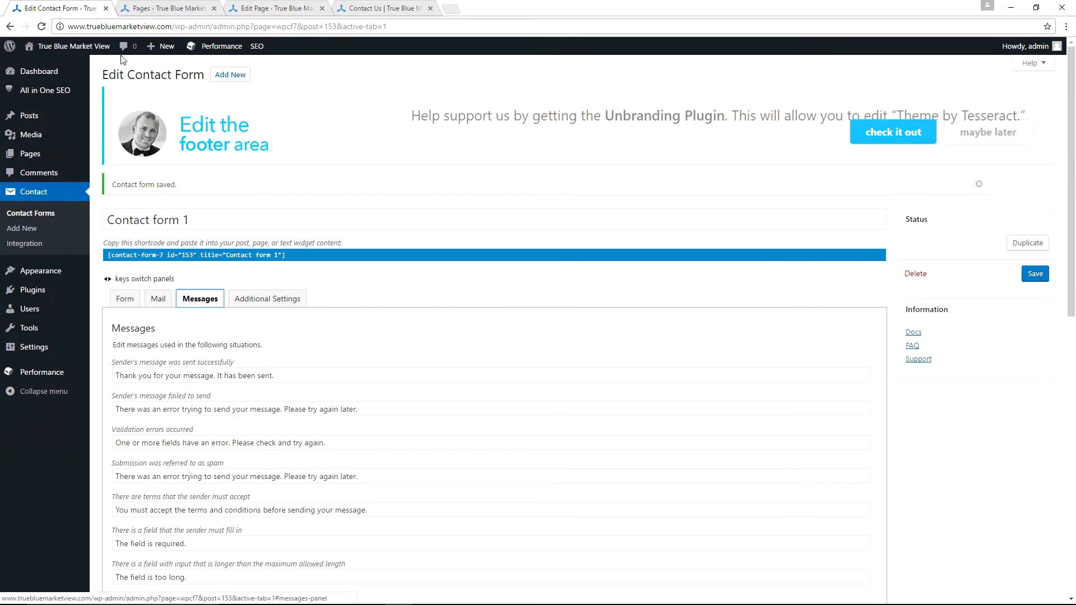
{"action": "left_click", "coordinate": [159, 301]}
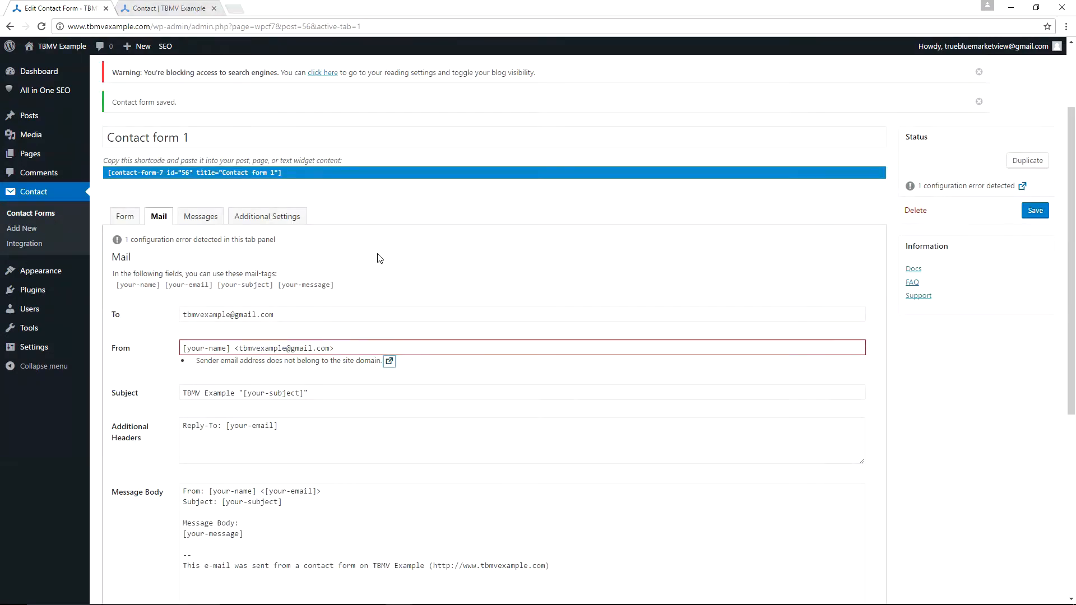
- Save the Contact Form 7 form again
{"action": "scroll", "coordinate": [378, 258], "scroll_direction": "down", "scroll_amount": 4}
{"action": "scroll", "coordinate": [378, 259], "scroll_direction": "down", "scroll_amount": 3}
{"action": "left_click", "coordinate": [112, 545]}
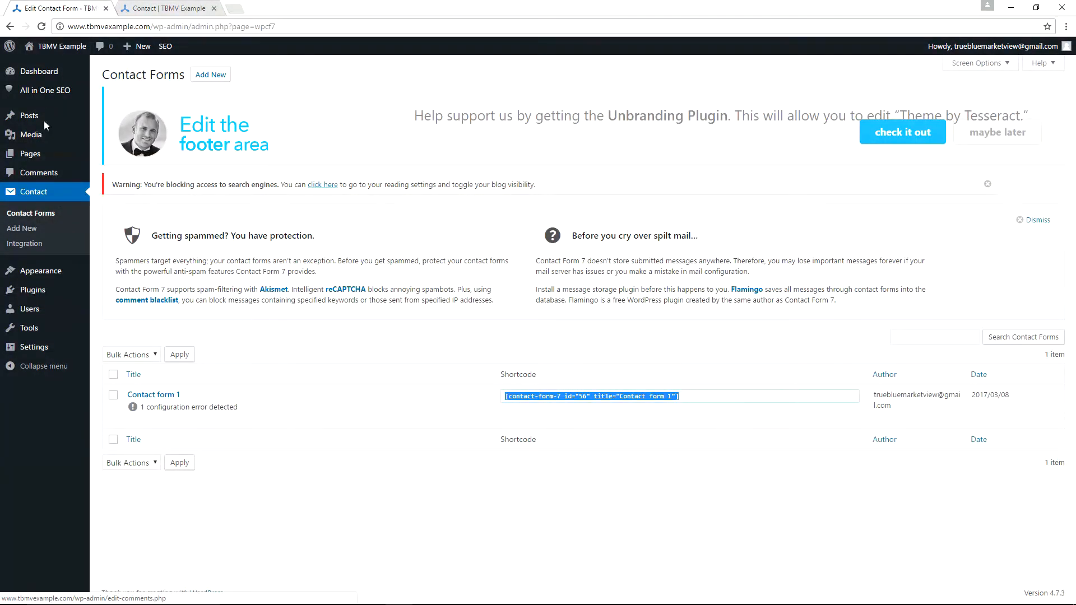
- Copy Contact form 1's shortcode from the Contact Forms list
{"action": "left_click", "coordinate": [38, 193]}
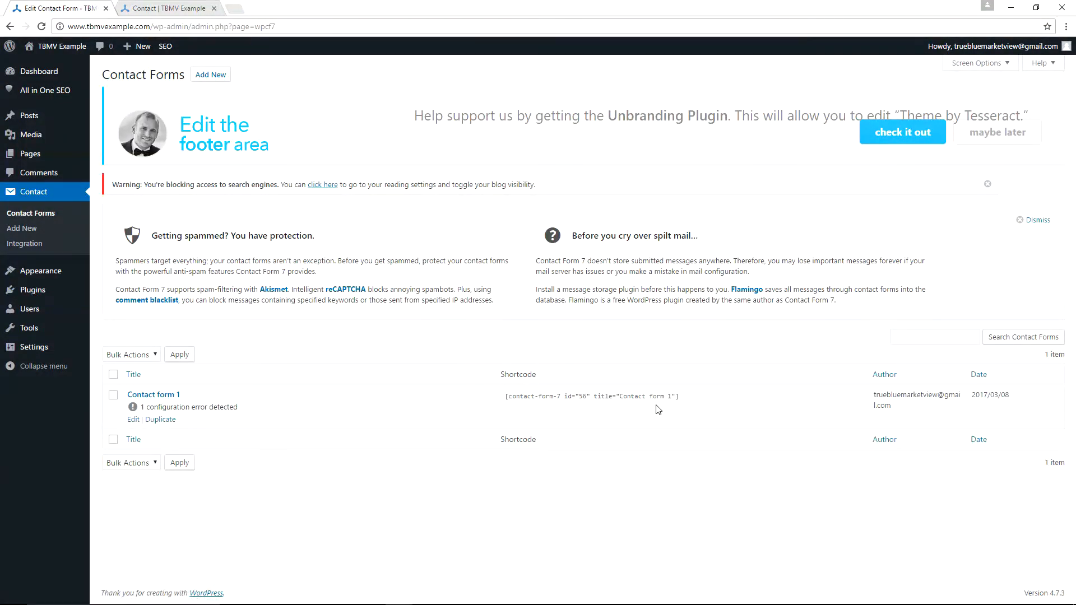
{"action": "left_click", "coordinate": [681, 402]}
{"action": "right_click", "coordinate": [616, 399]}
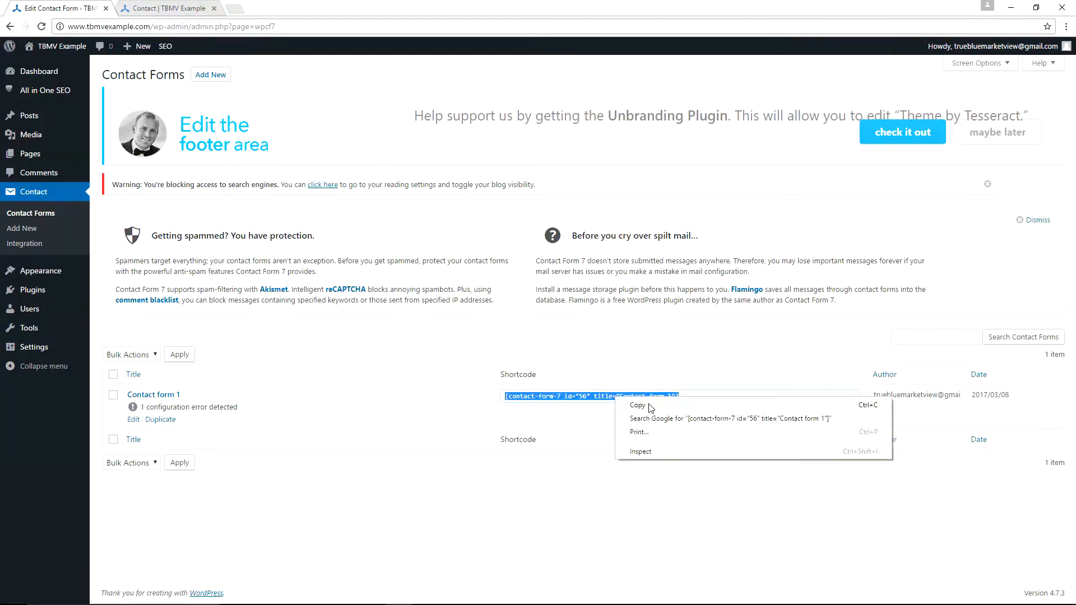
{"action": "left_click", "coordinate": [638, 405]}
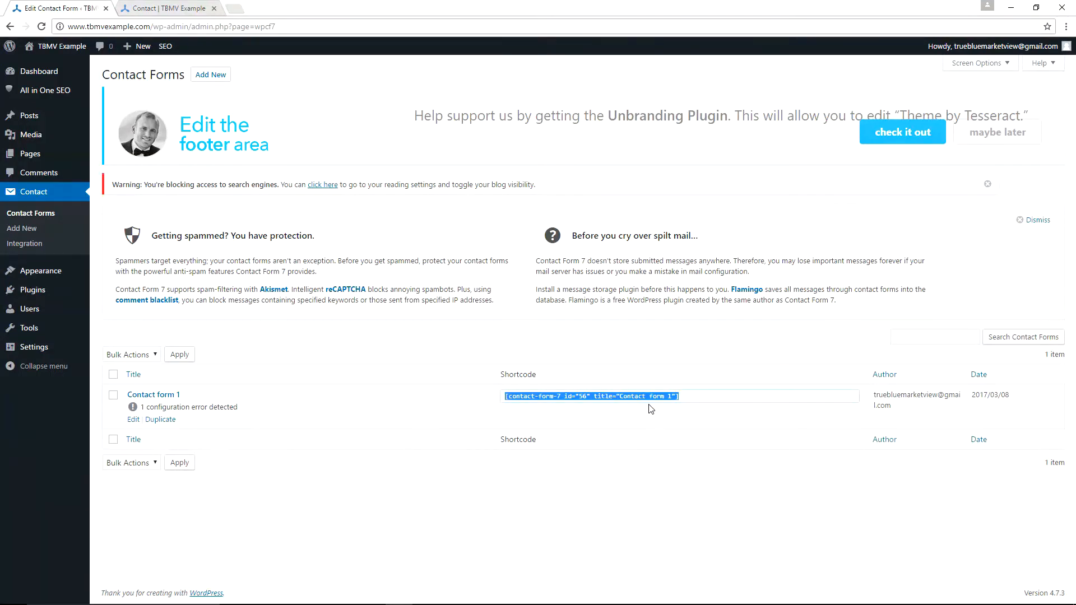
{"action": "key", "text": "super"}
- Paste Contact form 1's shortcode into a new Notepad document and copy it back as plain text
{"action": "type", "text": "note"}
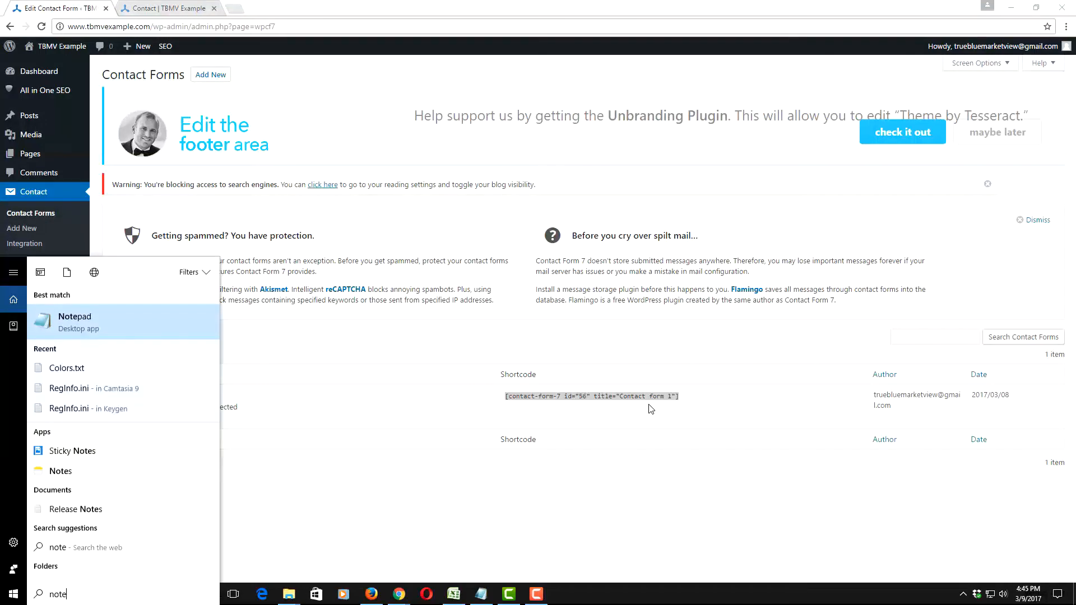
{"action": "key", "text": "Return"}
{"action": "key", "text": "ctrl+v"}
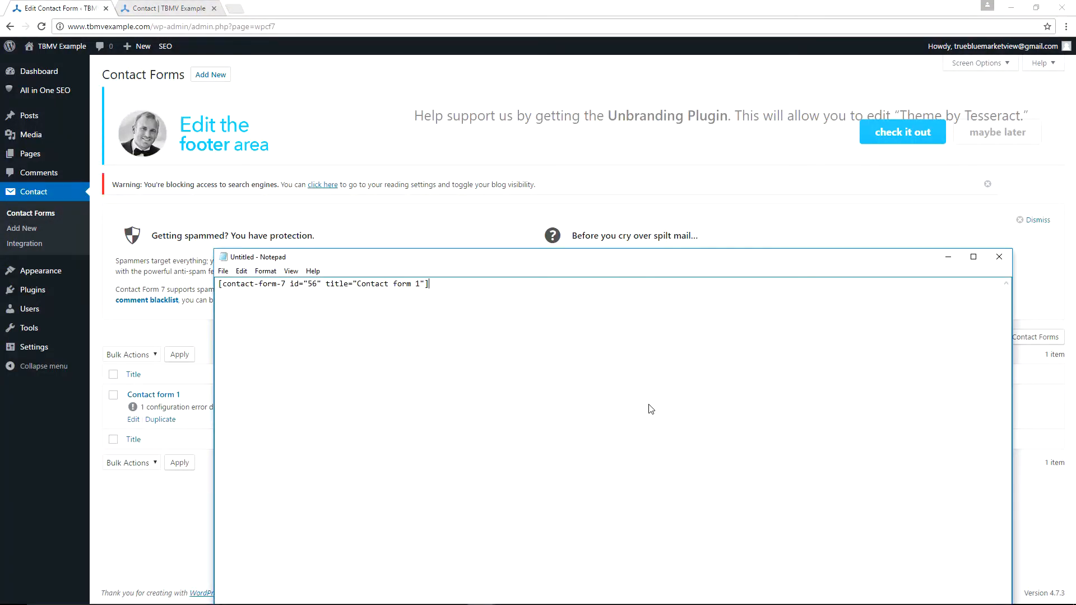
{"action": "key", "text": "ctrl+a"}
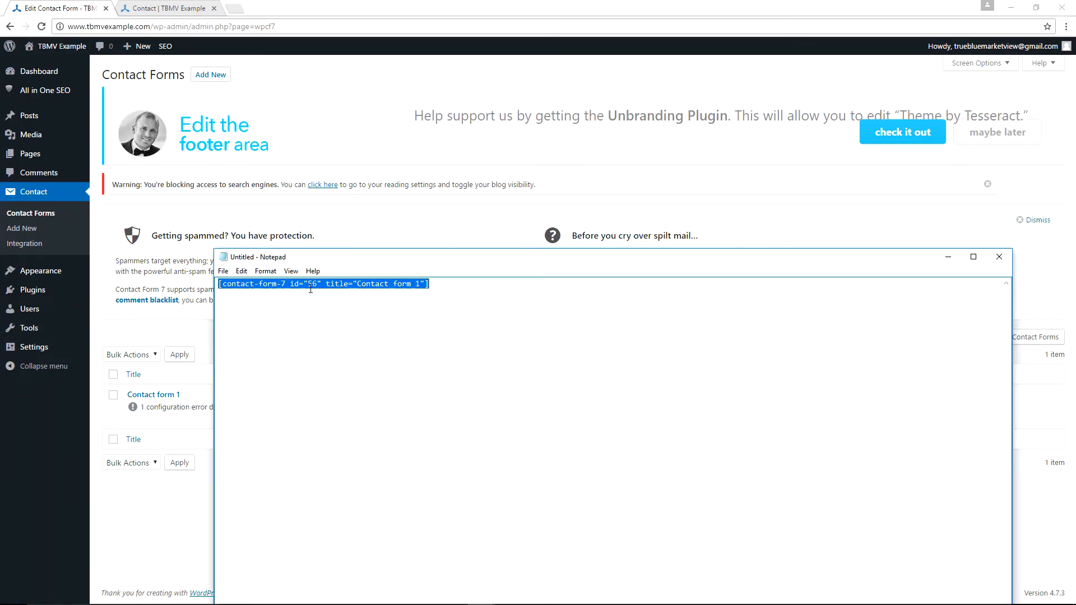
{"action": "left_click", "coordinate": [241, 272]}
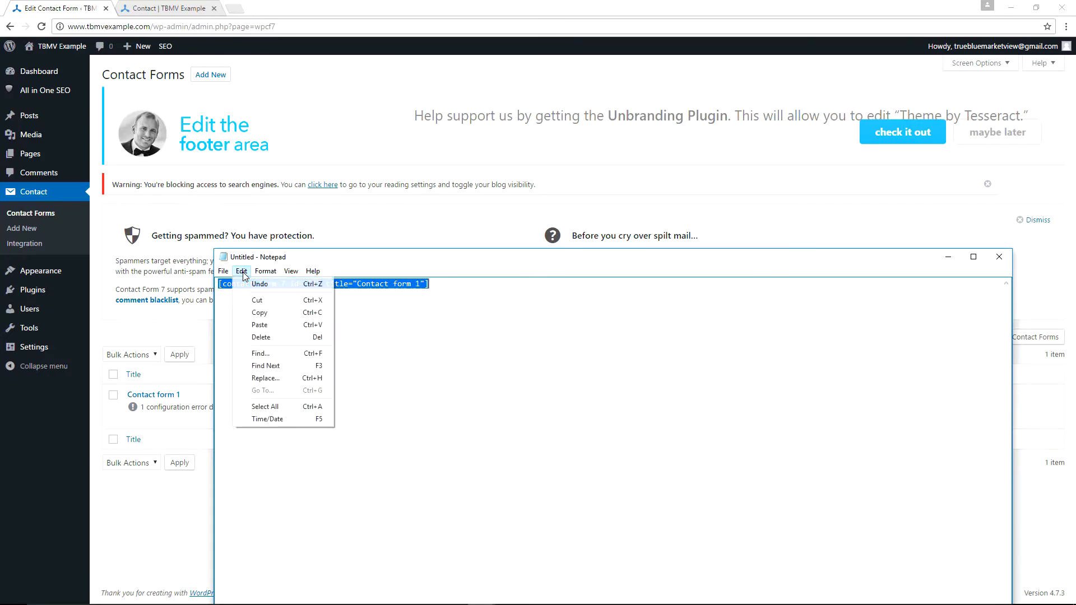
{"action": "left_click", "coordinate": [274, 311]}
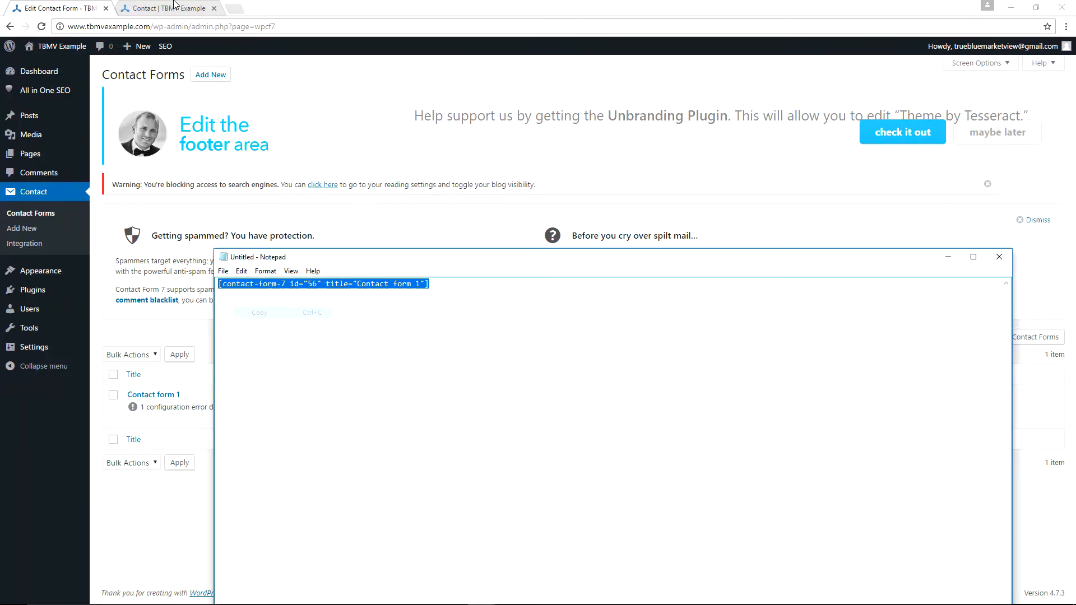
{"action": "left_click", "coordinate": [156, 9]}
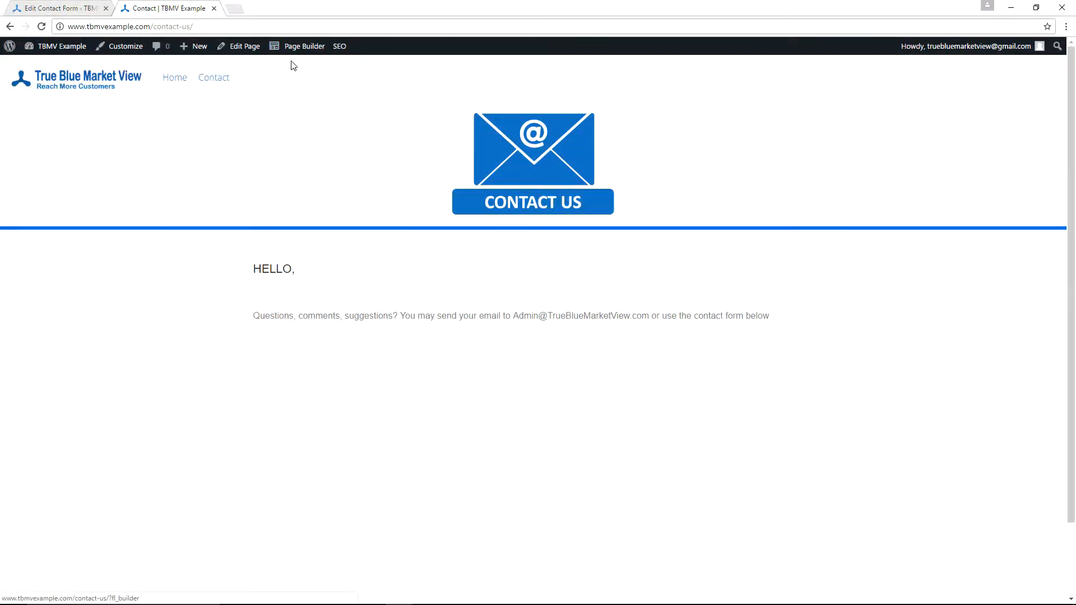
- Reopen the Contact page in Beaver Builder and drop a 1 Column row beneath the HELLO intro text
{"action": "left_click", "coordinate": [300, 49]}
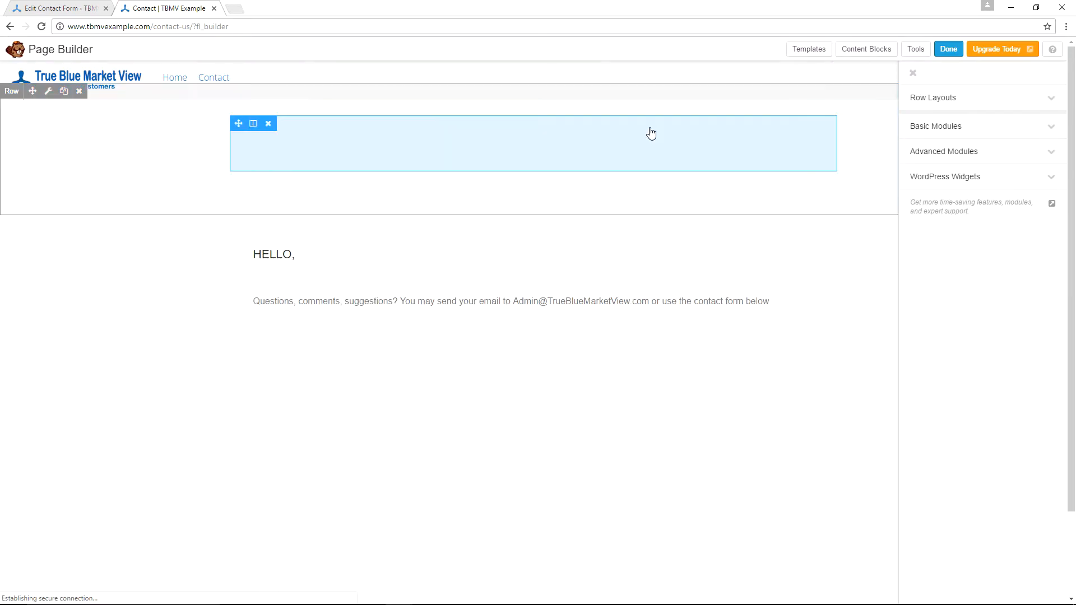
{"action": "left_click", "coordinate": [962, 99]}
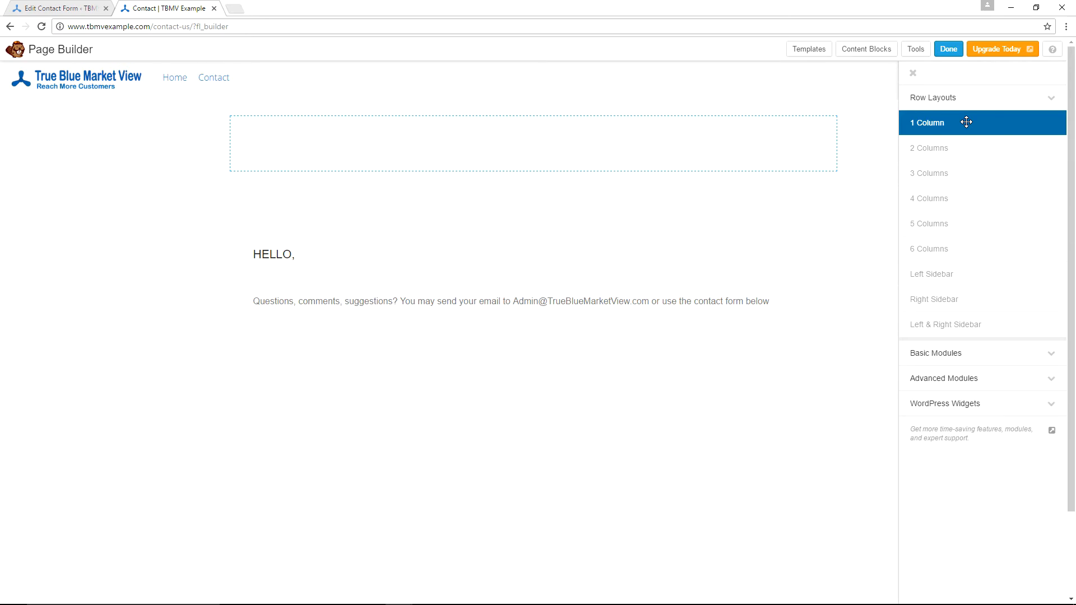
{"action": "left_click_drag", "start_coordinate": [966, 122], "coordinate": [243, 464]}
{"action": "mouse_move", "coordinate": [247, 442]}
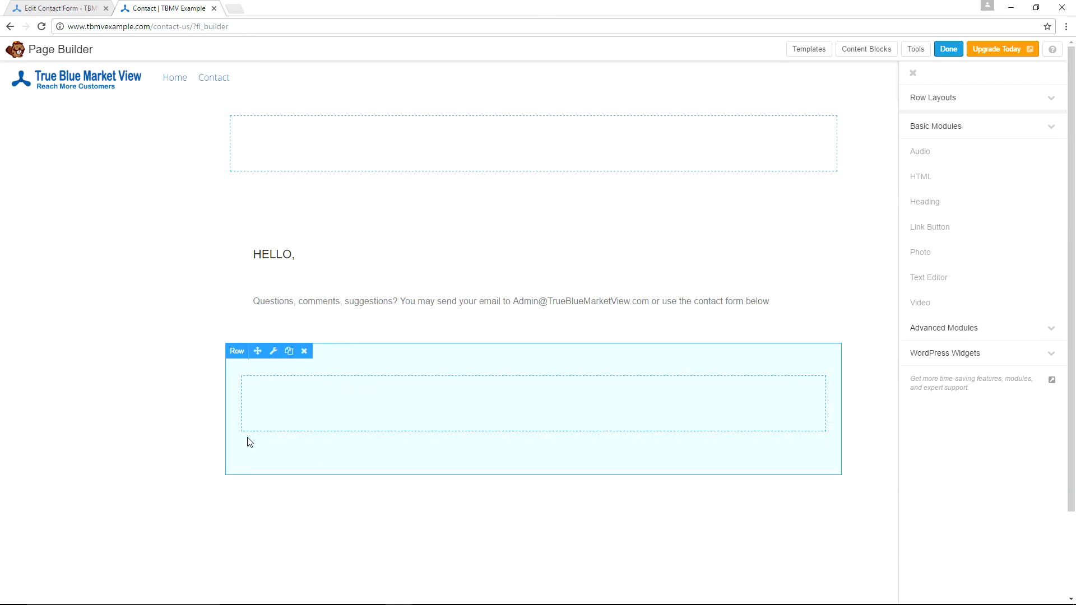
- Make the new row and its content full width in Row Settings
{"action": "left_click", "coordinate": [275, 352]}
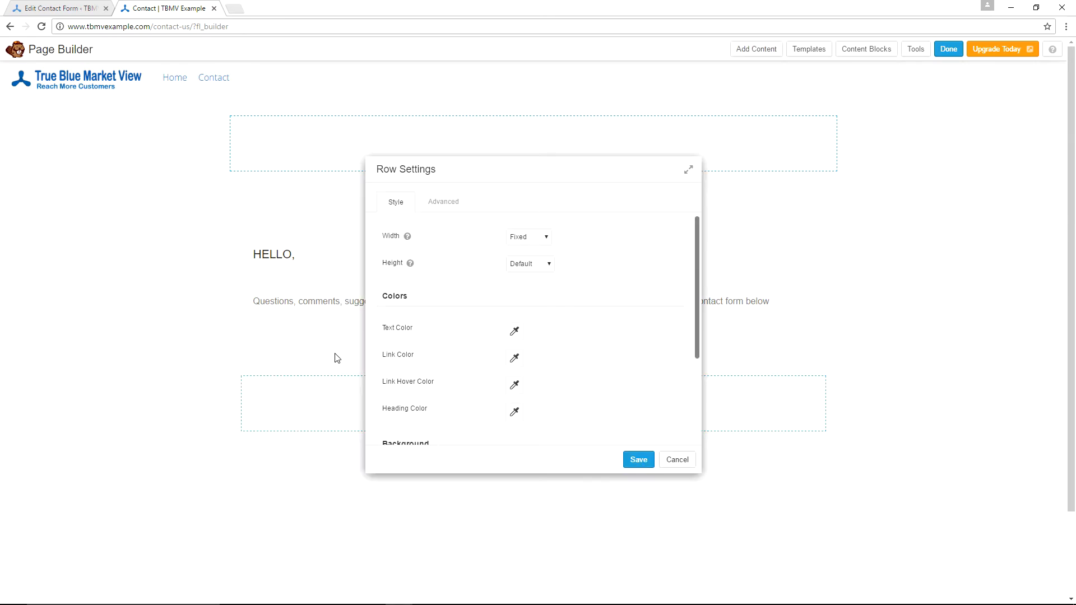
{"action": "left_click", "coordinate": [537, 239]}
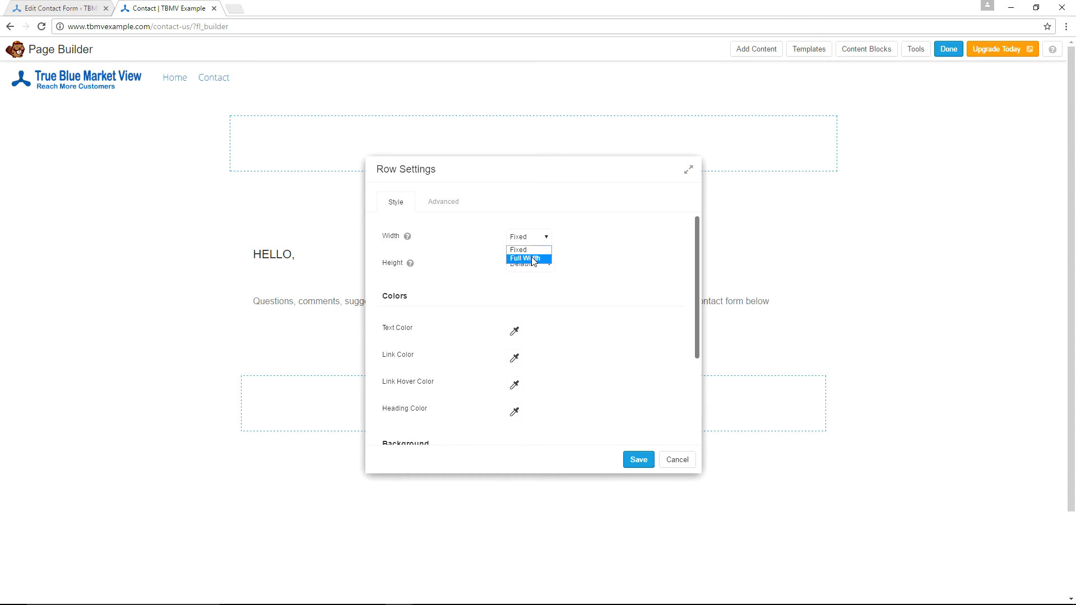
{"action": "left_click", "coordinate": [527, 259]}
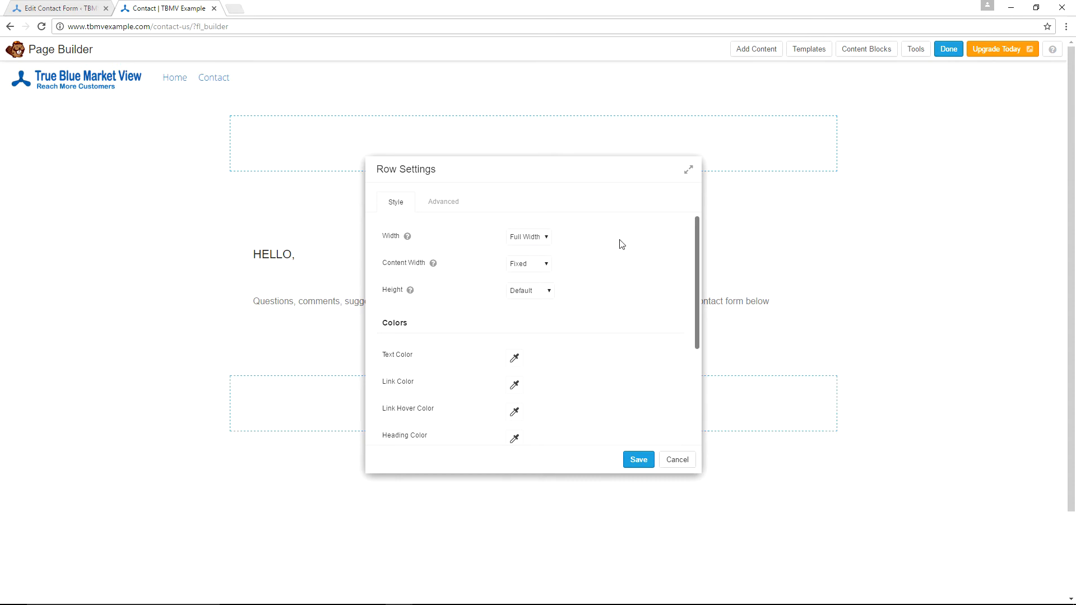
{"action": "left_click", "coordinate": [543, 265]}
{"action": "left_click", "coordinate": [546, 286]}
{"action": "scroll", "coordinate": [605, 292], "scroll_direction": "down", "scroll_amount": 1}
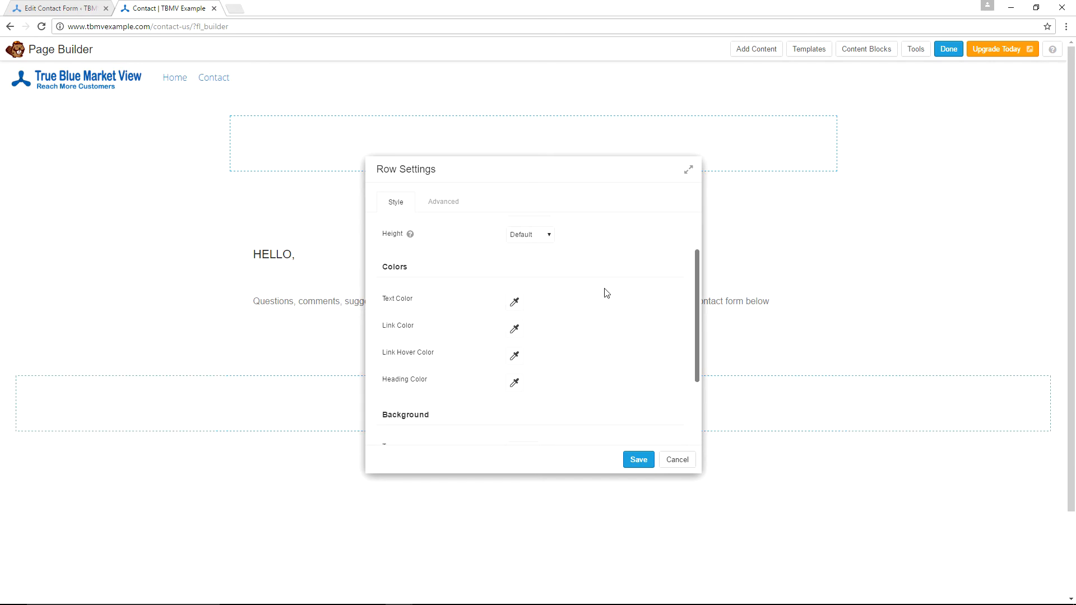
{"action": "scroll", "coordinate": [605, 292], "scroll_direction": "down", "scroll_amount": 2}
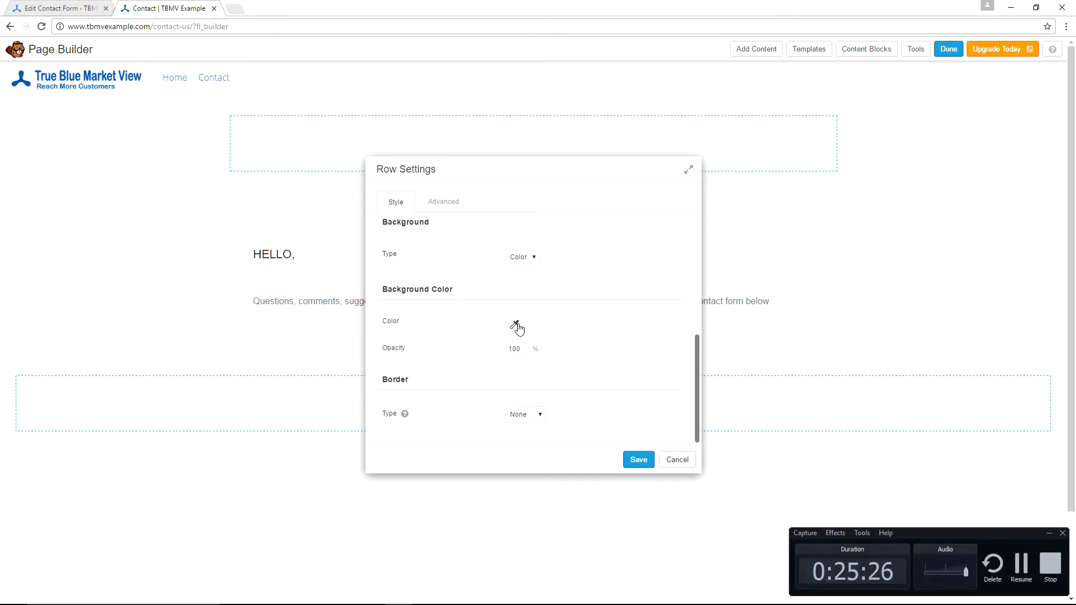
- Set the row background colour to #fcfcfc, keeping 100% opacity and no border
{"action": "left_click", "coordinate": [514, 325]}
{"action": "type", "text": "#fcfcfc"}
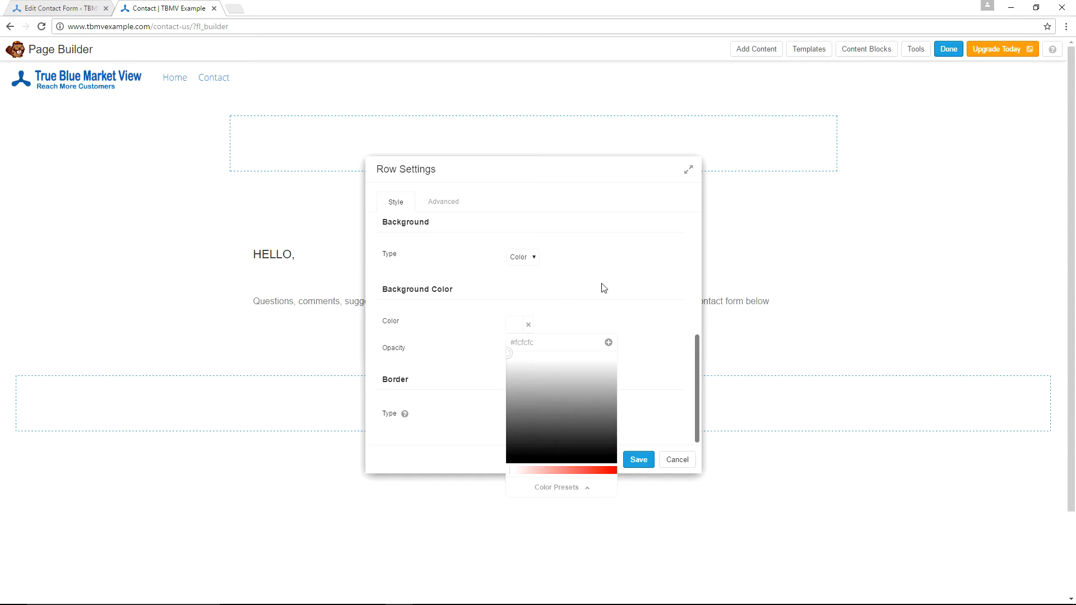
{"action": "left_click", "coordinate": [604, 288]}
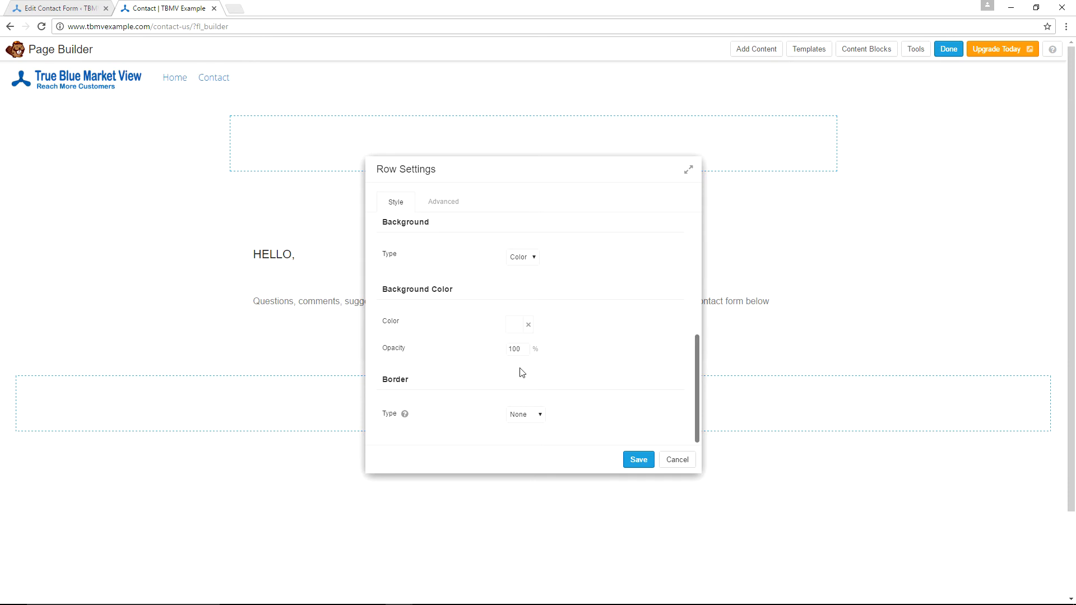
{"action": "mouse_move", "coordinate": [391, 420]}
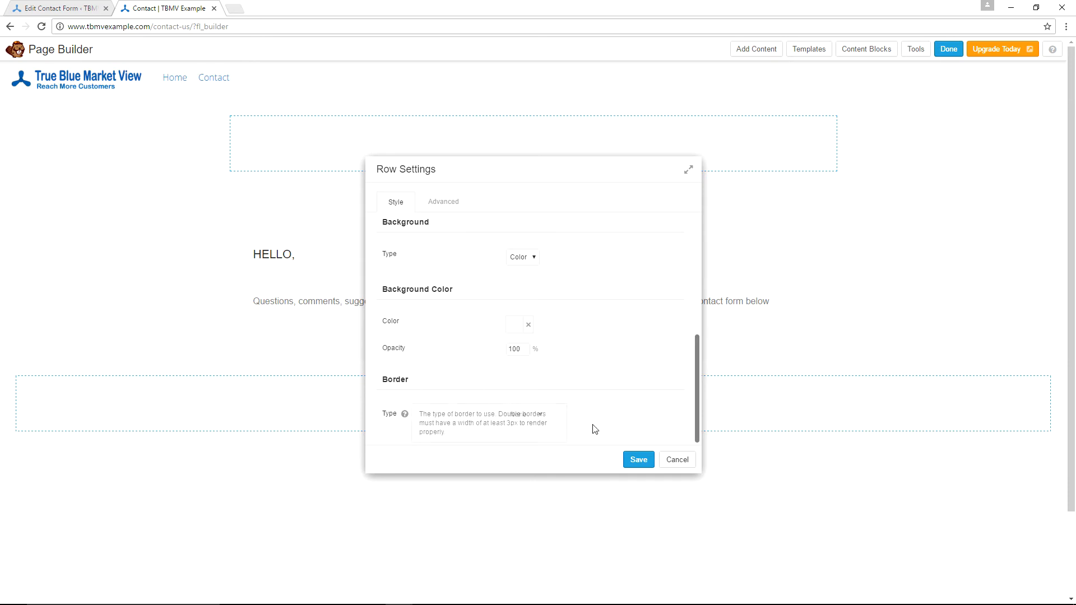
- Review the row's Advanced margins and padding, leaving them at their defaults
{"action": "left_click", "coordinate": [447, 204]}
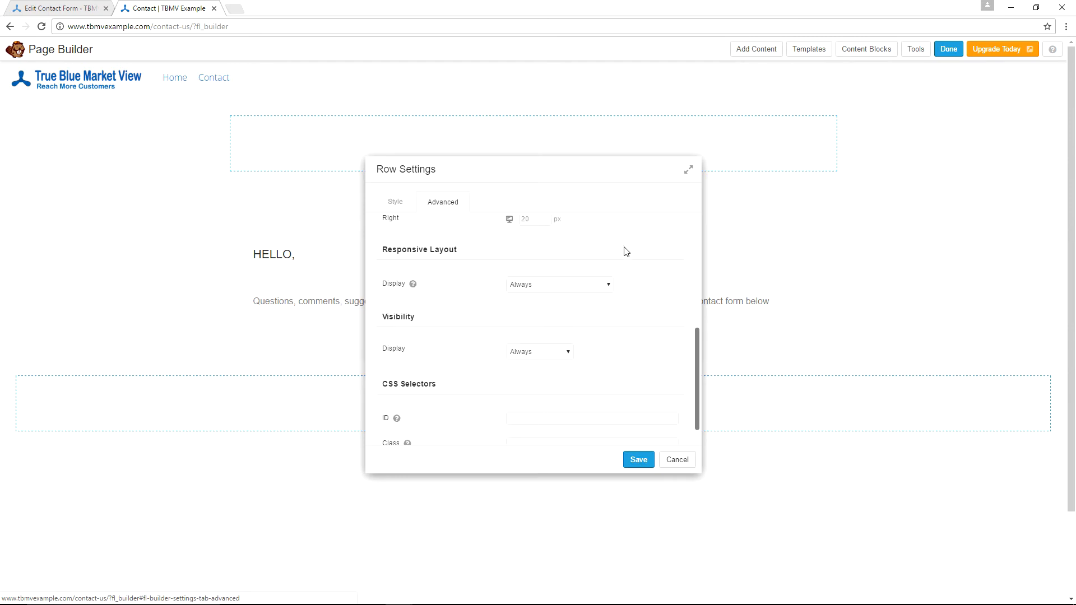
{"action": "scroll", "coordinate": [625, 252], "scroll_direction": "up", "scroll_amount": 10}
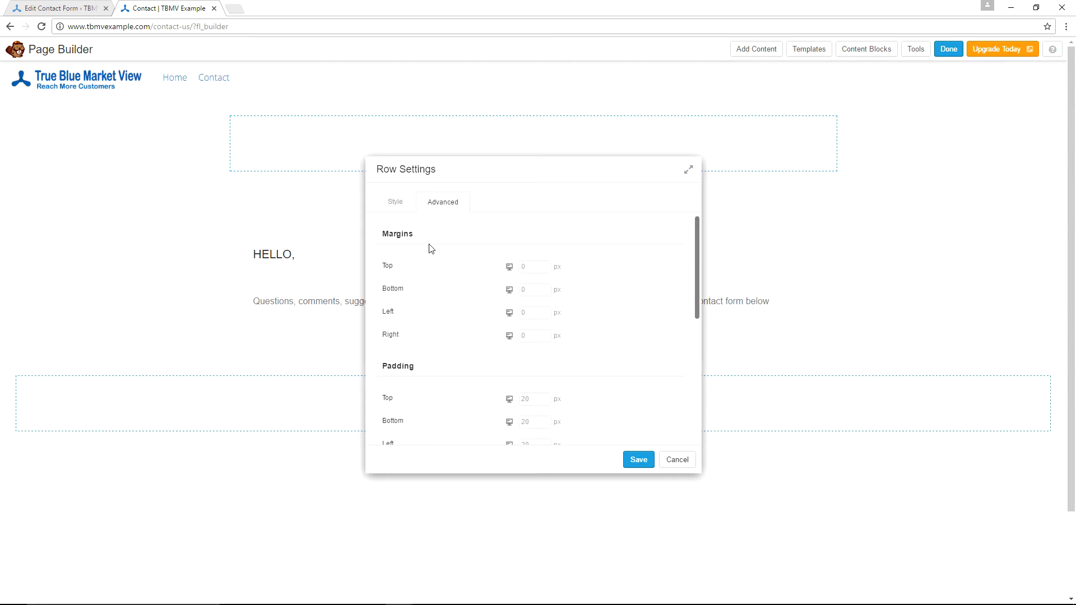
{"action": "scroll", "coordinate": [614, 311], "scroll_direction": "down", "scroll_amount": 1}
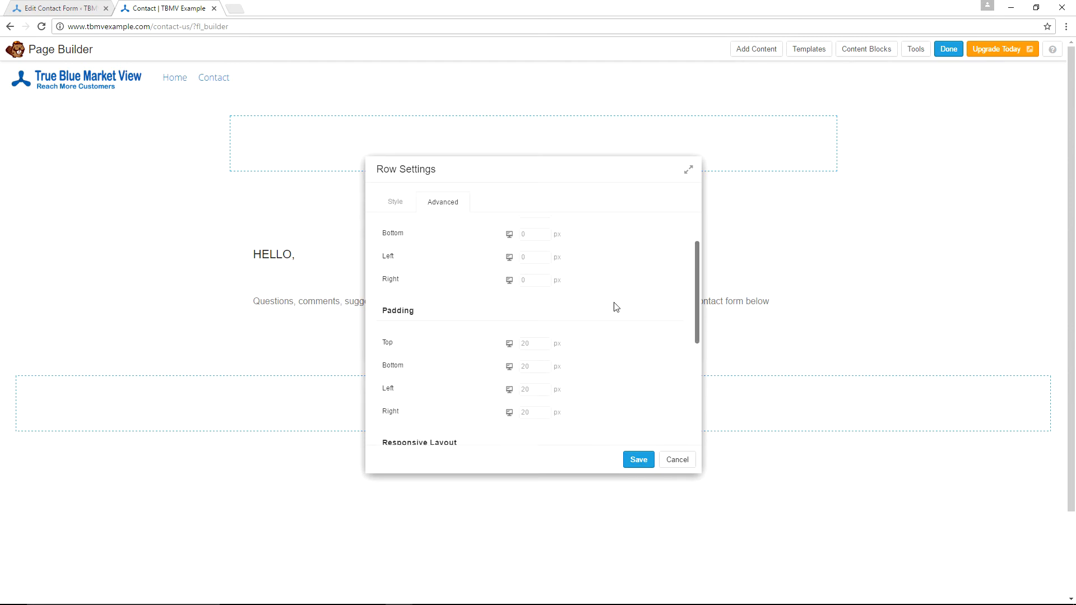
{"action": "scroll", "coordinate": [624, 279], "scroll_direction": "down", "scroll_amount": 2}
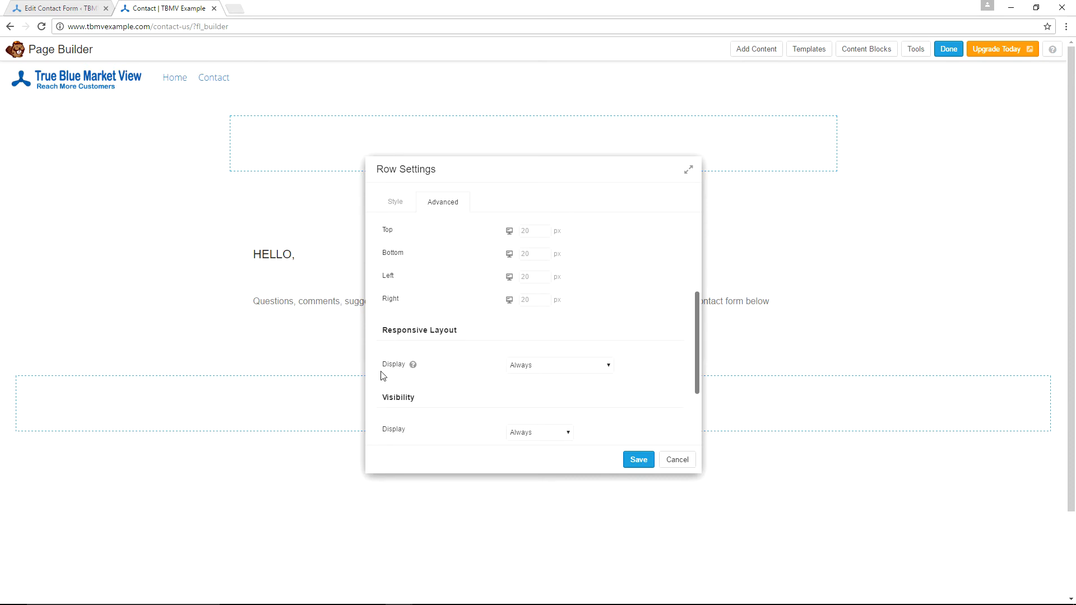
{"action": "scroll", "coordinate": [641, 262], "scroll_direction": "down", "scroll_amount": 1}
{"action": "scroll", "coordinate": [641, 263], "scroll_direction": "down", "scroll_amount": 1}
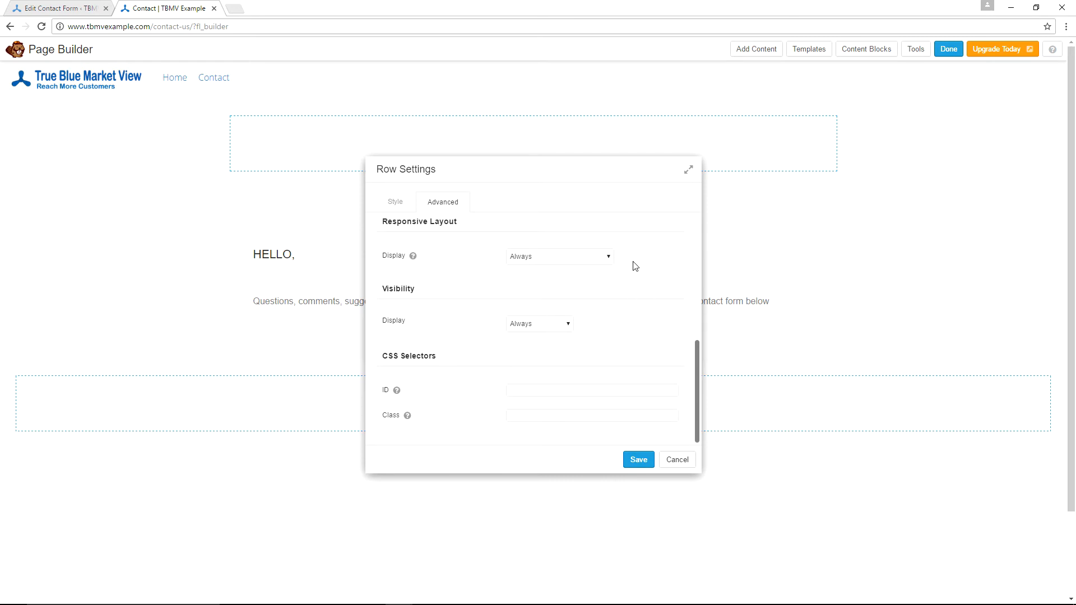
- Save the row settings and drag a Text Editor module into the empty row below the intro
{"action": "left_click", "coordinate": [638, 460]}
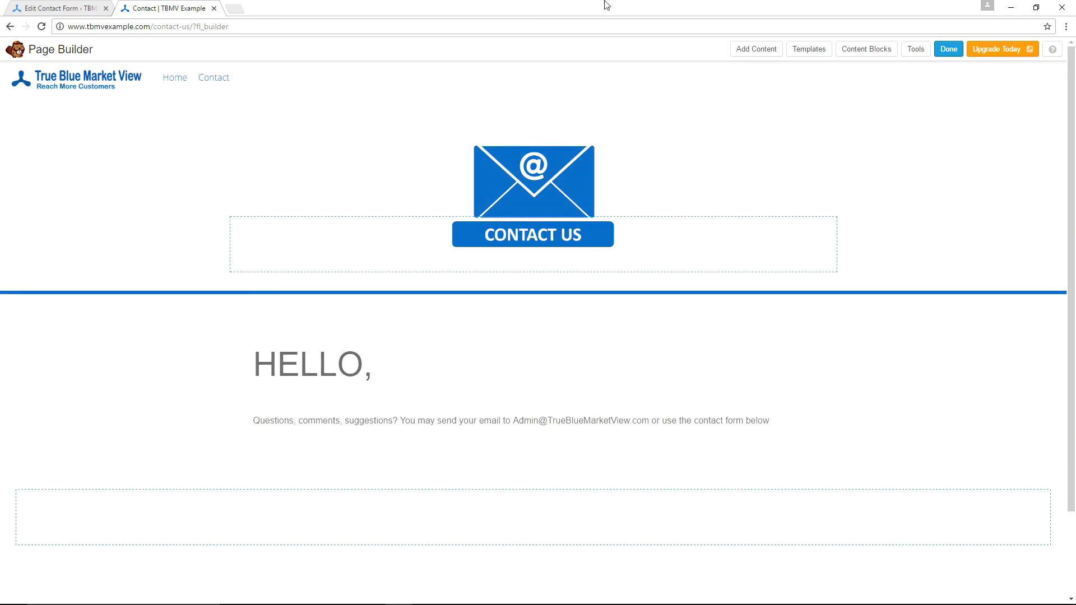
{"action": "left_click", "coordinate": [761, 54]}
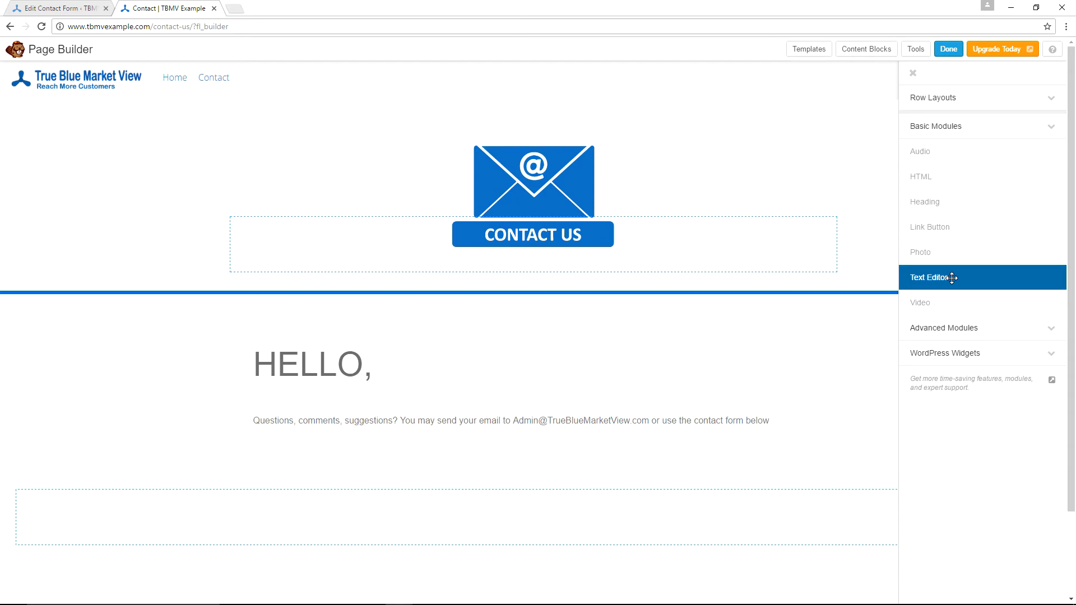
{"action": "left_click_drag", "start_coordinate": [952, 278], "coordinate": [334, 464]}
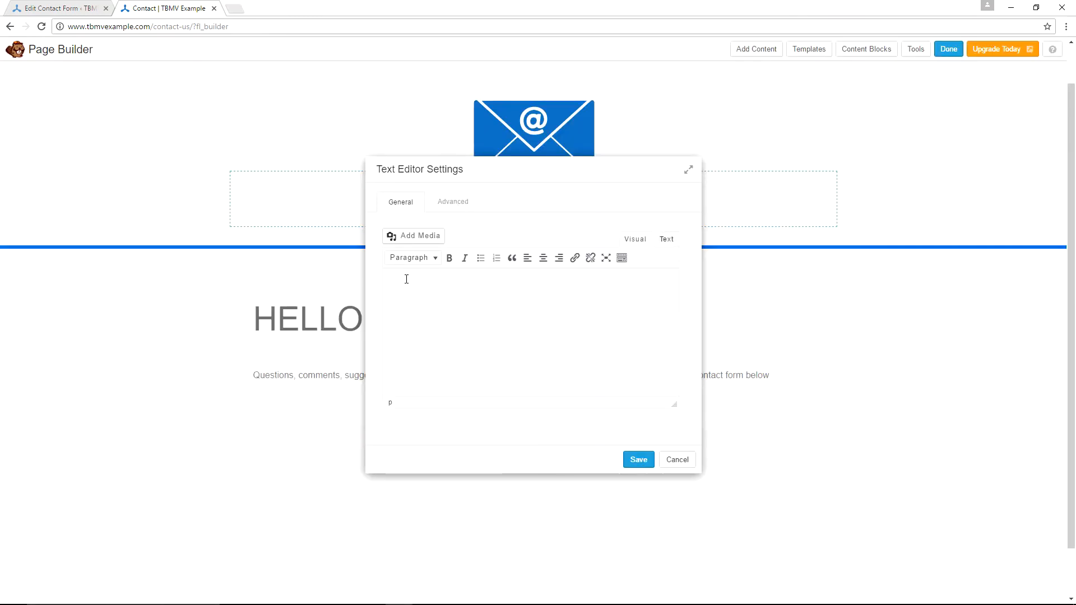
- Replace the Text Editor module's content with Contact form 1's shortcode in Text mode and save it
{"action": "left_click", "coordinate": [56, 8]}
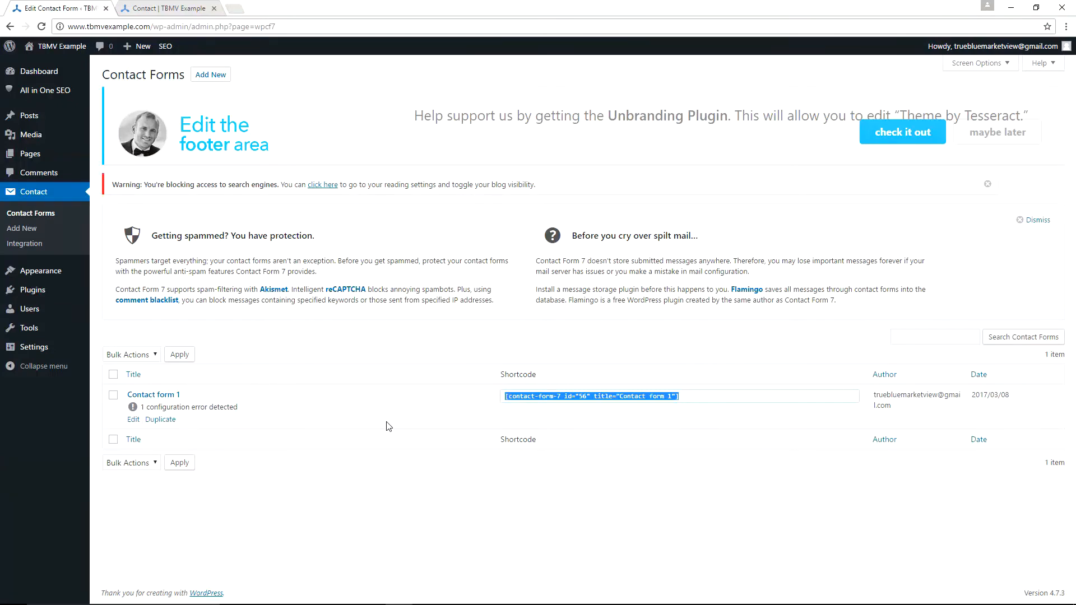
{"action": "key", "text": "ctrl+Tab"}
{"action": "key", "text": "ctrl+a"}
{"action": "key", "text": "ctrl+c"}
{"action": "key", "text": "BackSpace"}
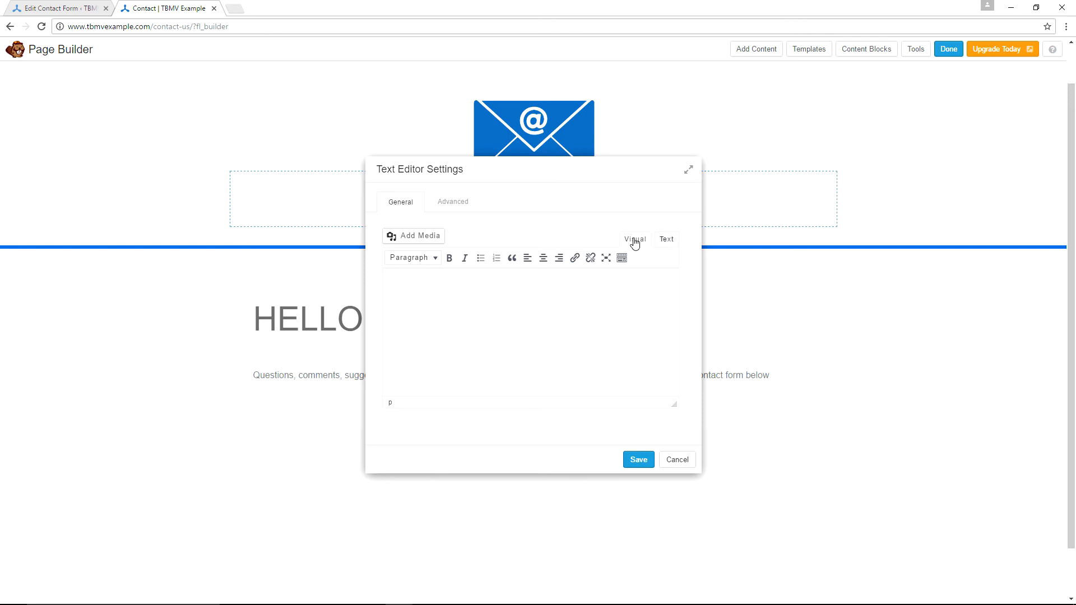
{"action": "left_click", "coordinate": [670, 241]}
{"action": "key", "text": "ctrl+v"}
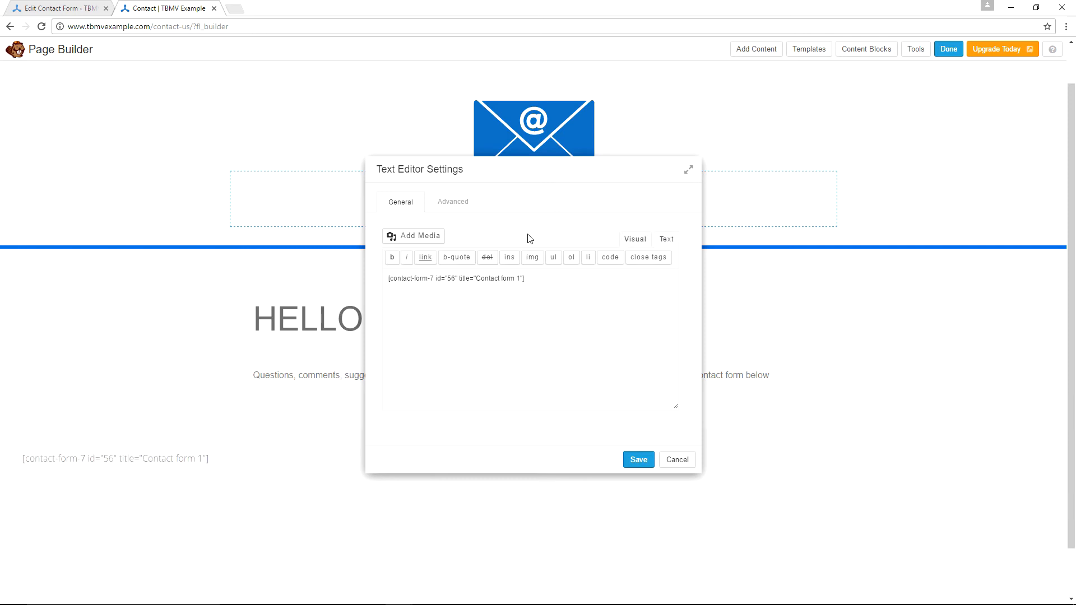
{"action": "left_click", "coordinate": [637, 463]}
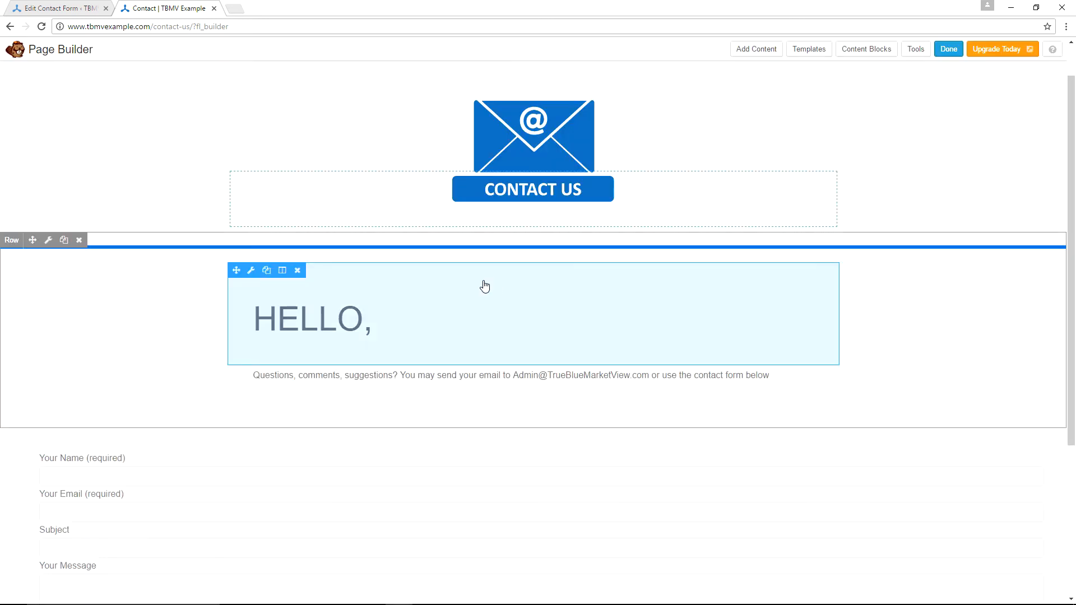
- Set the form module's Advanced left and right margins to 400 px and save
{"action": "scroll", "coordinate": [290, 401], "scroll_direction": "down", "scroll_amount": 2}
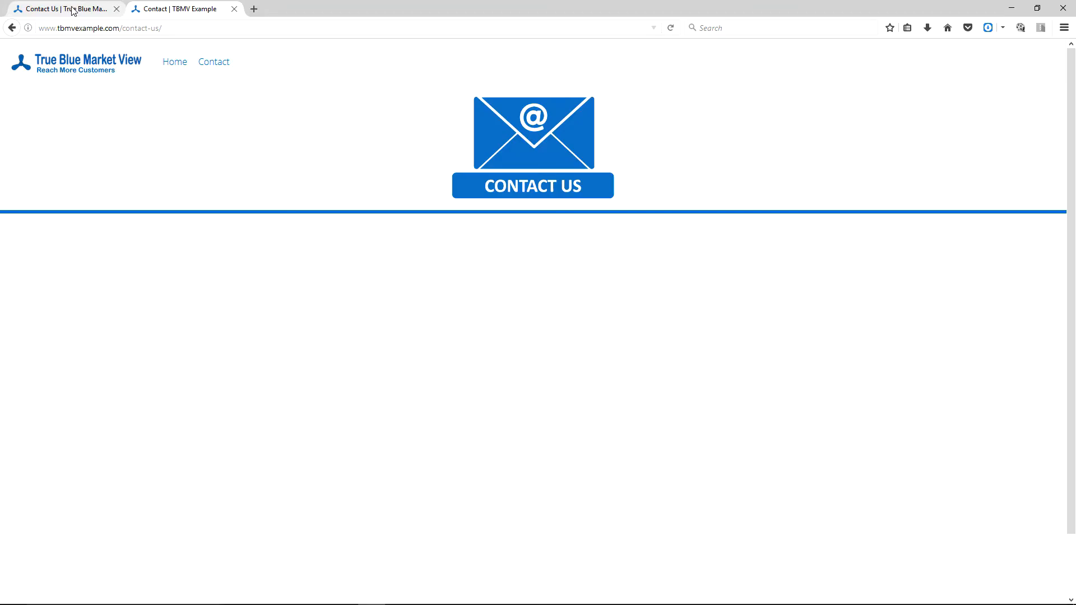
{"action": "left_click", "coordinate": [74, 11]}
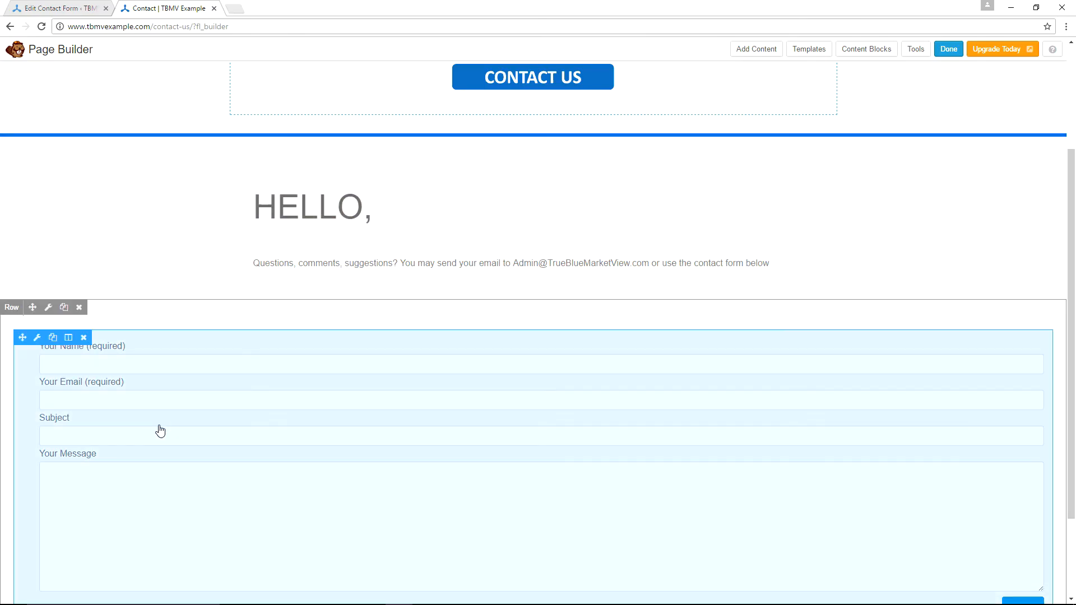
{"action": "left_click", "coordinate": [37, 339]}
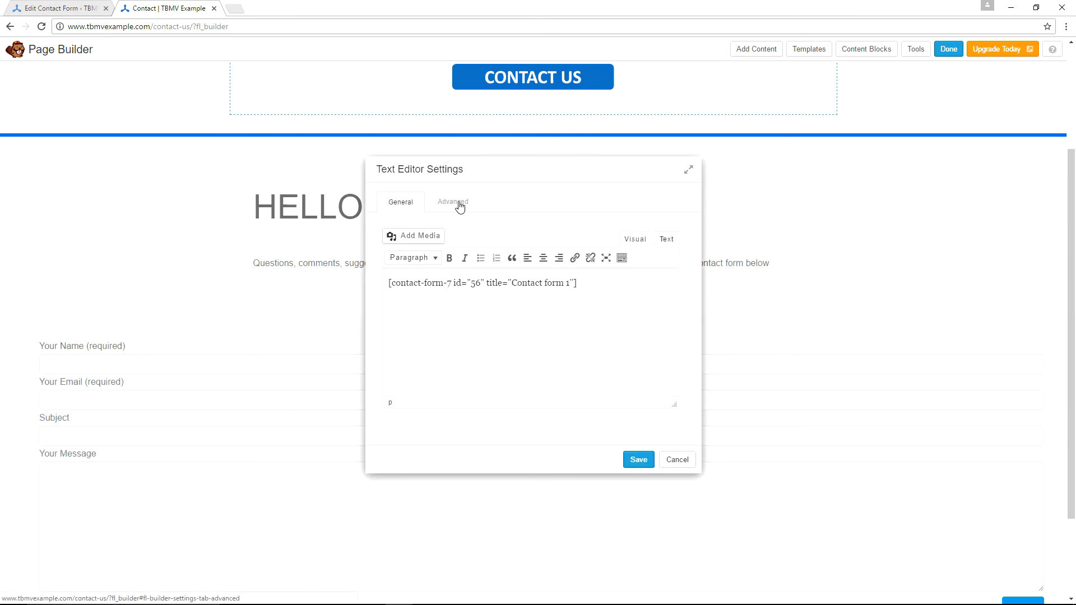
{"action": "left_click", "coordinate": [460, 208]}
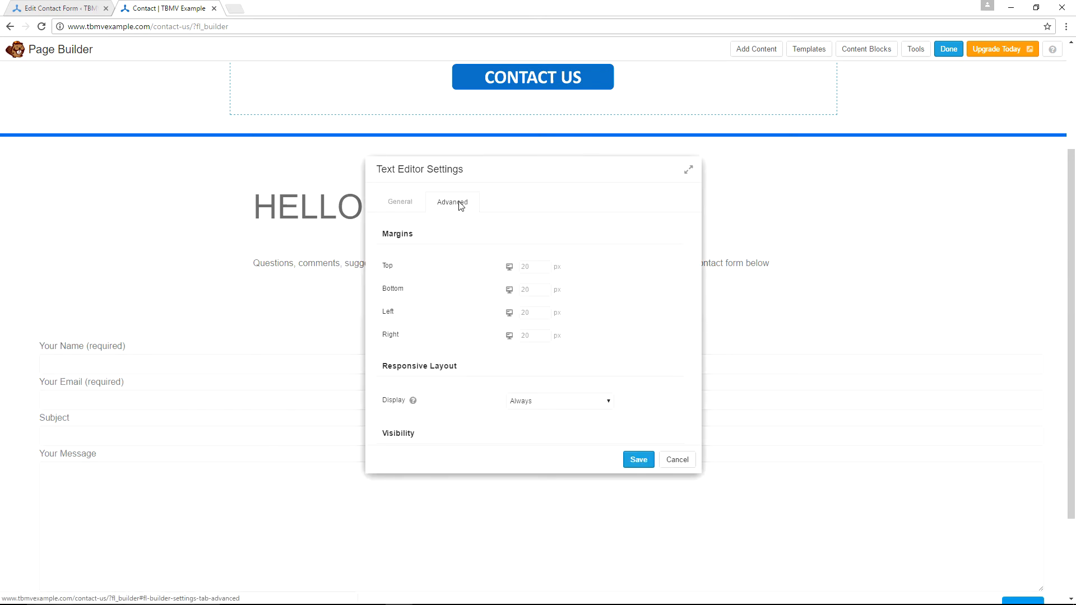
{"action": "left_click", "coordinate": [533, 312]}
{"action": "type", "text": "400"}
{"action": "key", "text": "Tab"}
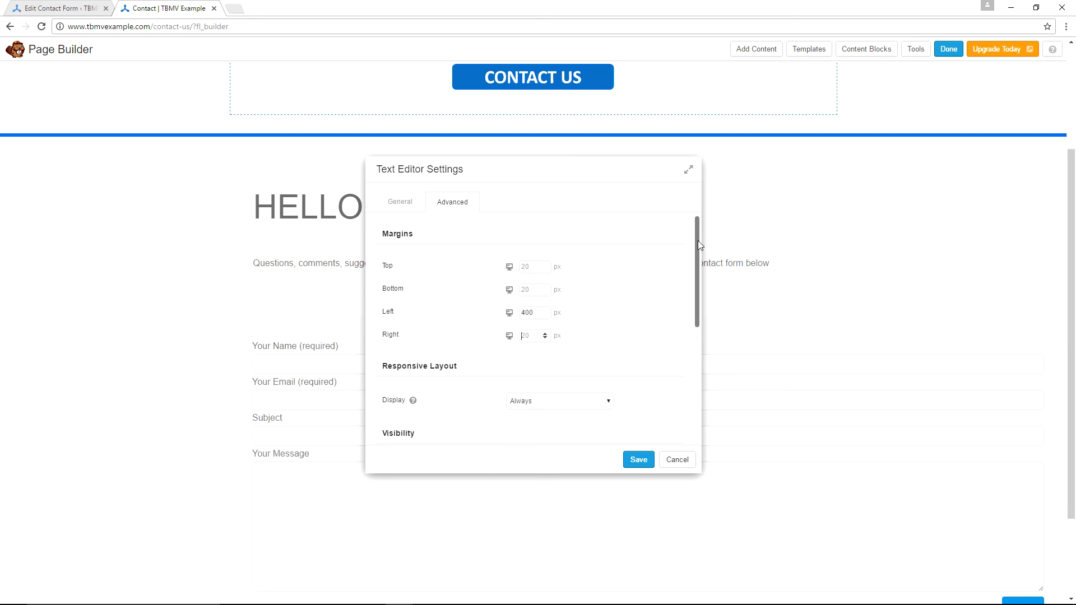
{"action": "type", "text": "400"}
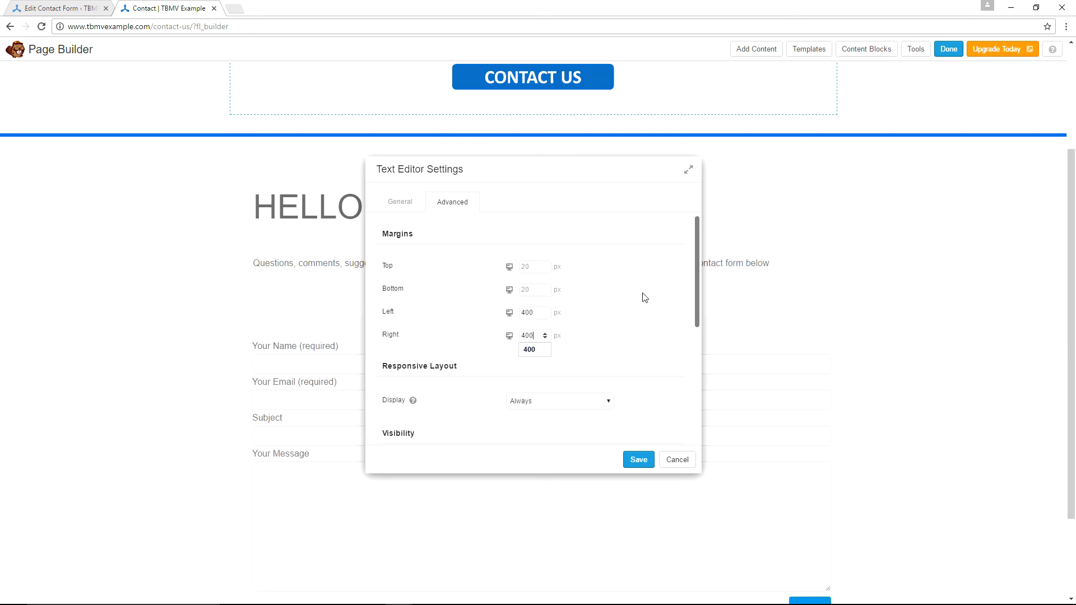
{"action": "scroll", "coordinate": [645, 297], "scroll_direction": "down", "scroll_amount": 3}
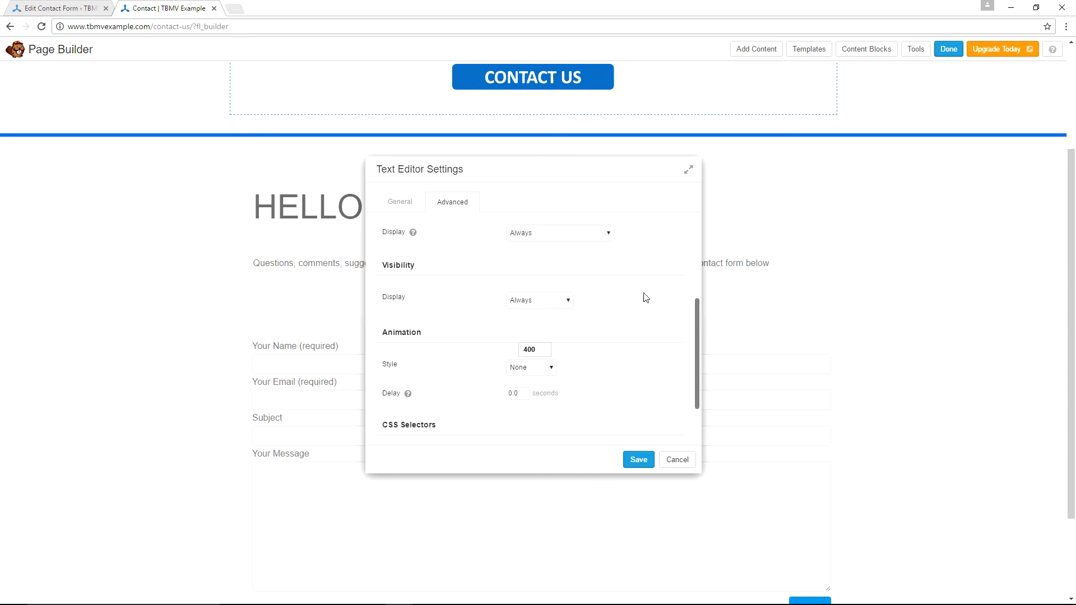
{"action": "scroll", "coordinate": [634, 279], "scroll_direction": "down", "scroll_amount": 1}
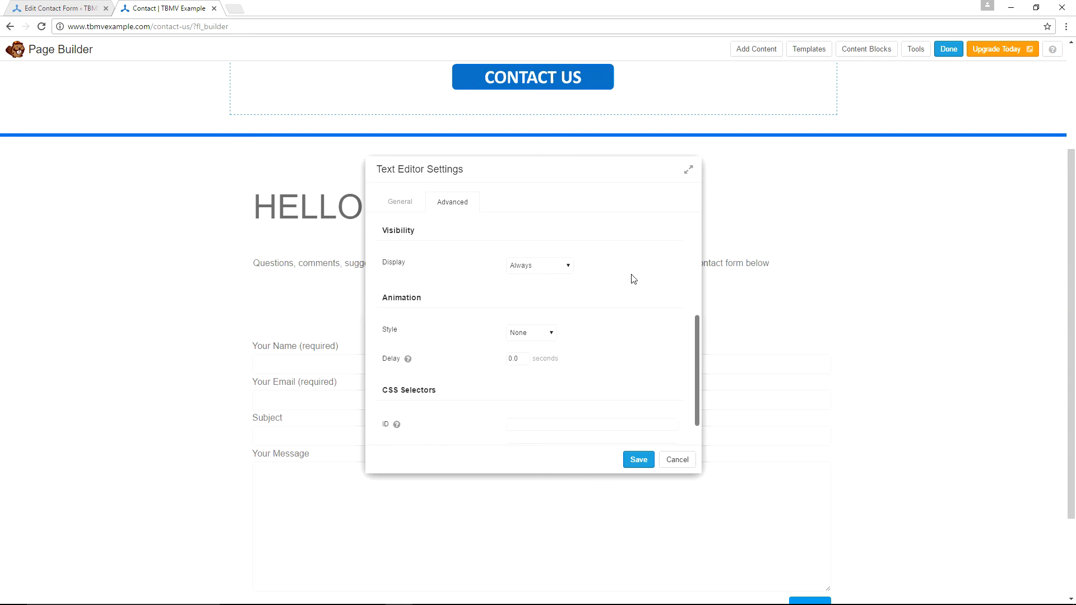
{"action": "scroll", "coordinate": [633, 279], "scroll_direction": "down", "scroll_amount": 1}
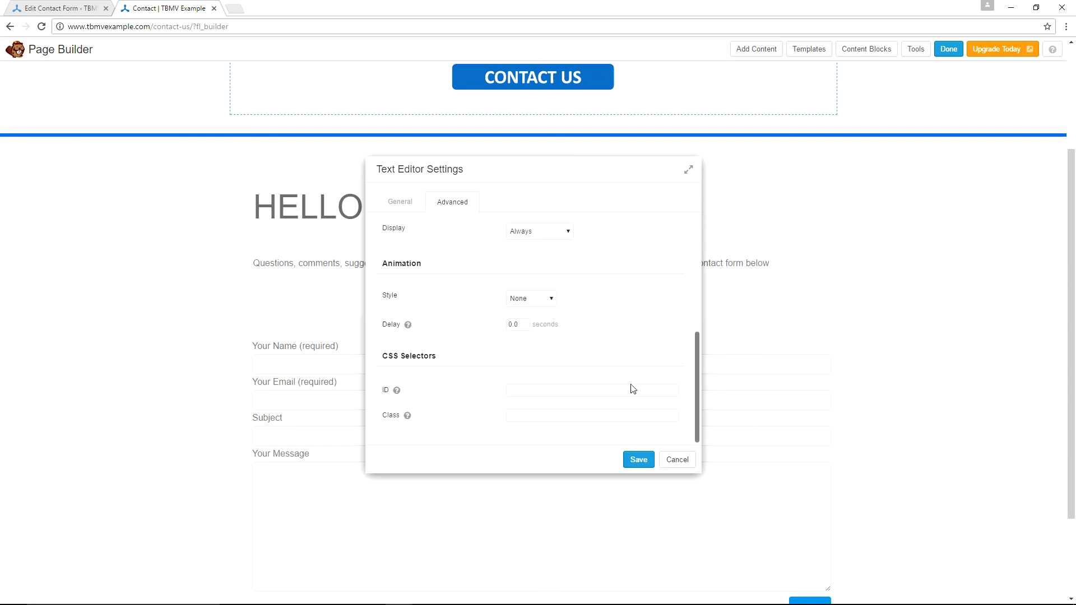
{"action": "left_click", "coordinate": [638, 461]}
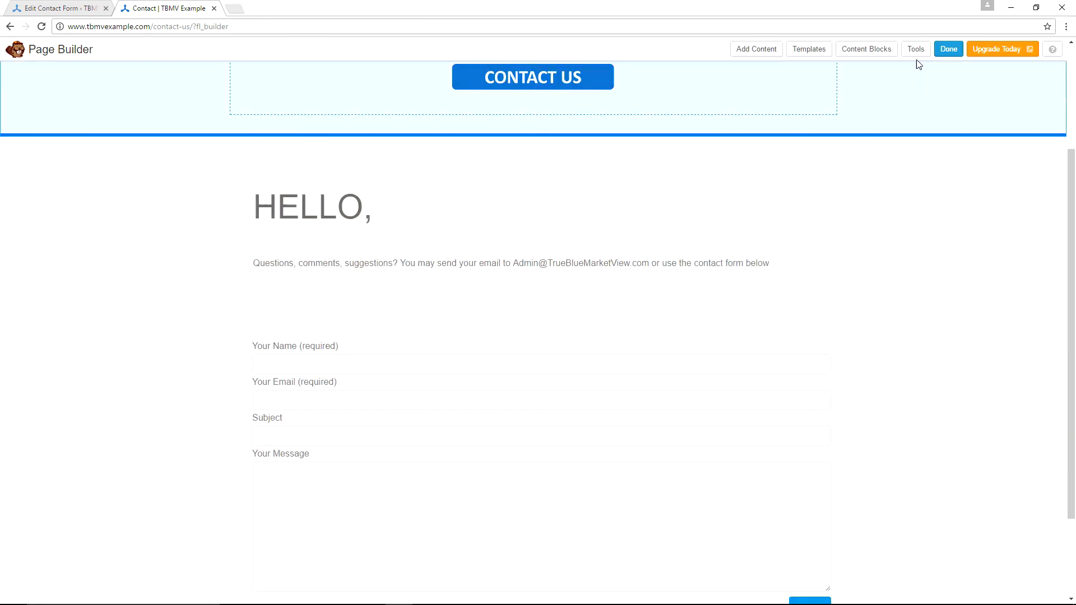
- Finish editing with Done and choose Publish Changes for the Contact page
{"action": "left_click", "coordinate": [947, 51]}
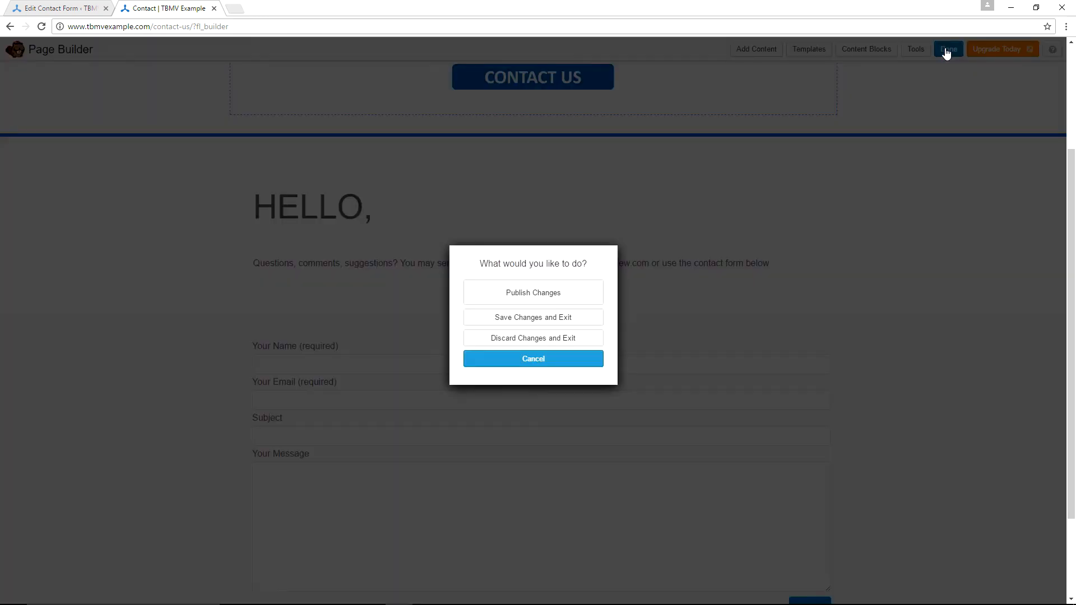
{"action": "left_click", "coordinate": [490, 297]}
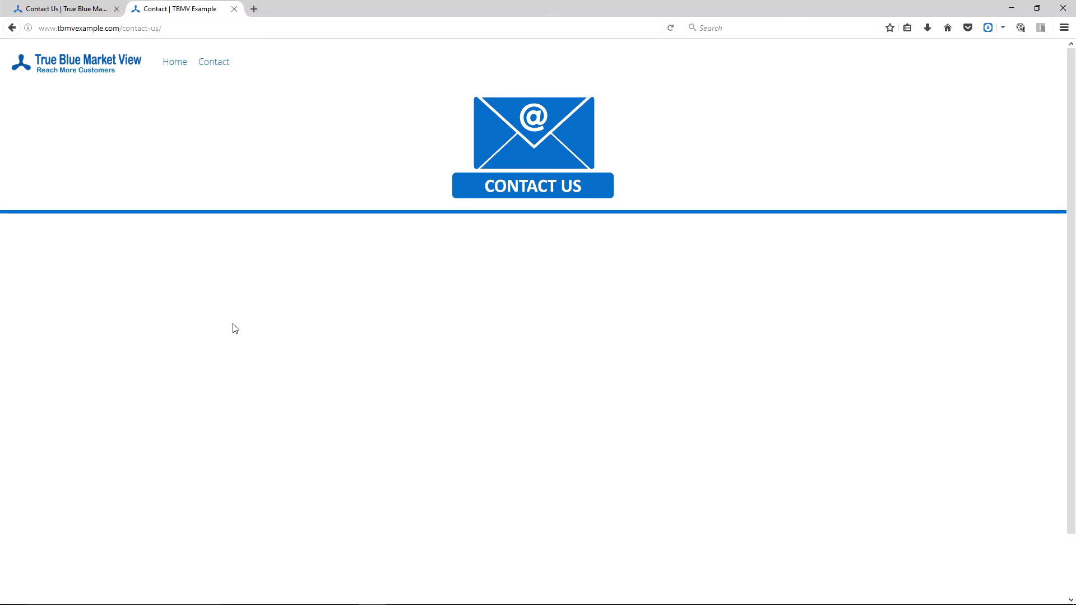
- Reload the published Contact page, compare it with the live Contact Us page, then close the Contact | TBMV Example tab
{"action": "key", "text": "F5"}
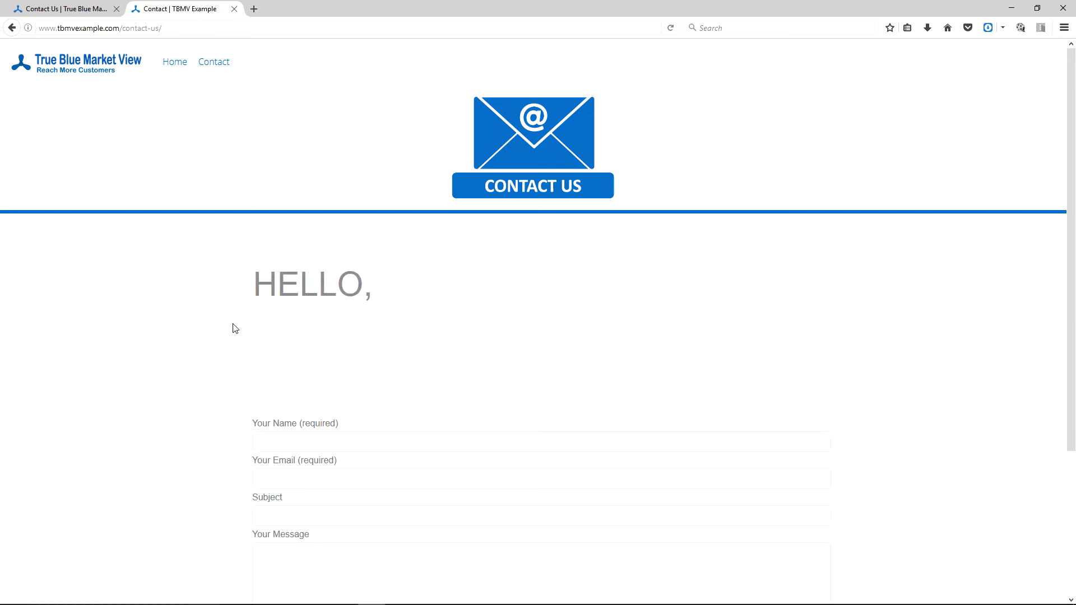
{"action": "left_click", "coordinate": [56, 14]}
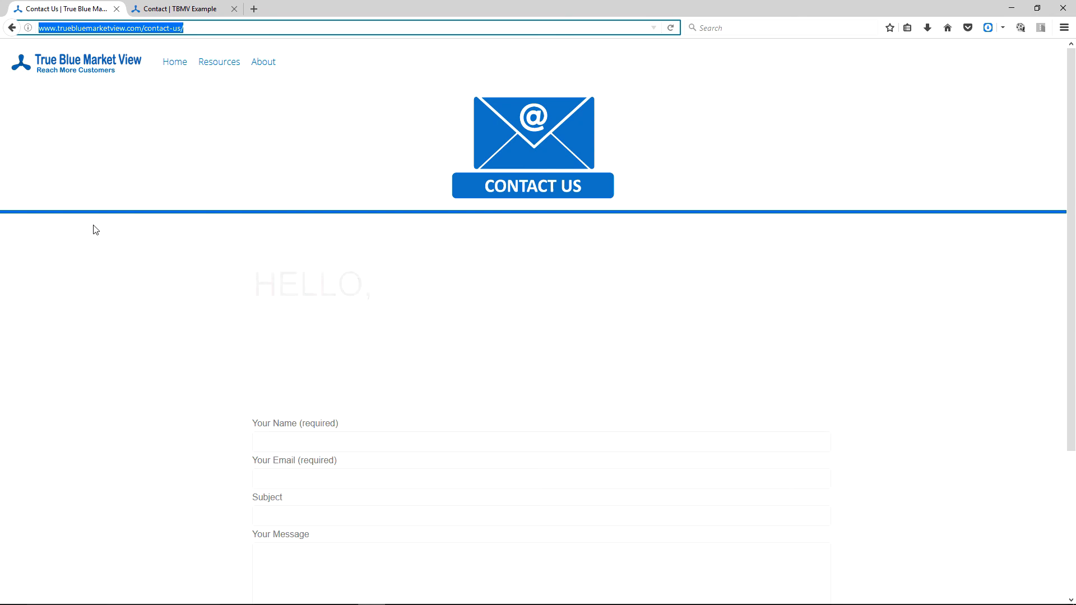
{"action": "key", "text": "ctrl+Tab"}
{"action": "key", "text": "alt+Tab"}
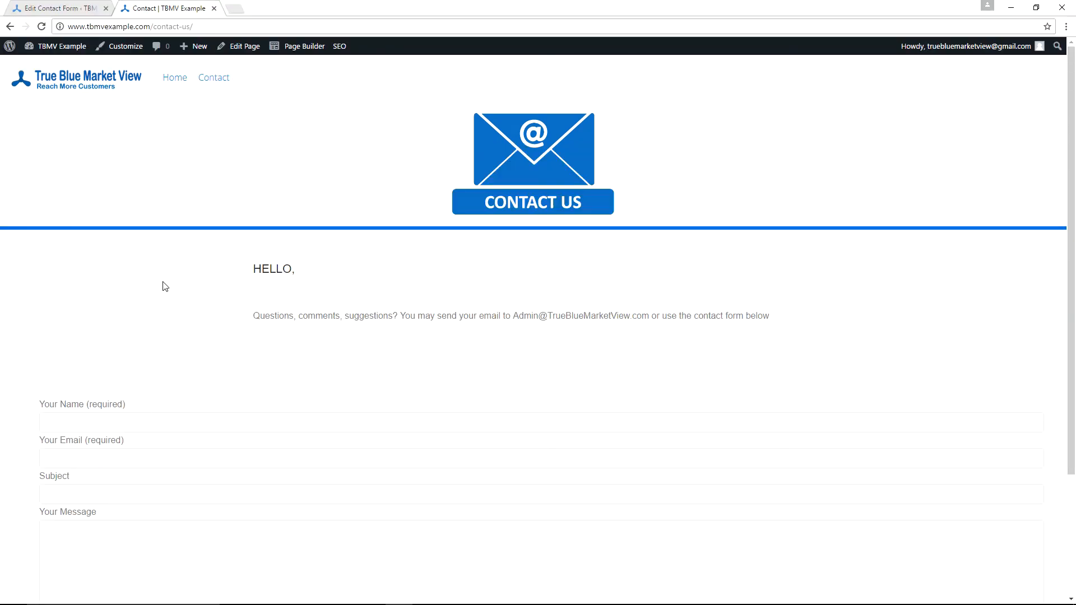
{"action": "left_click", "coordinate": [214, 8]}
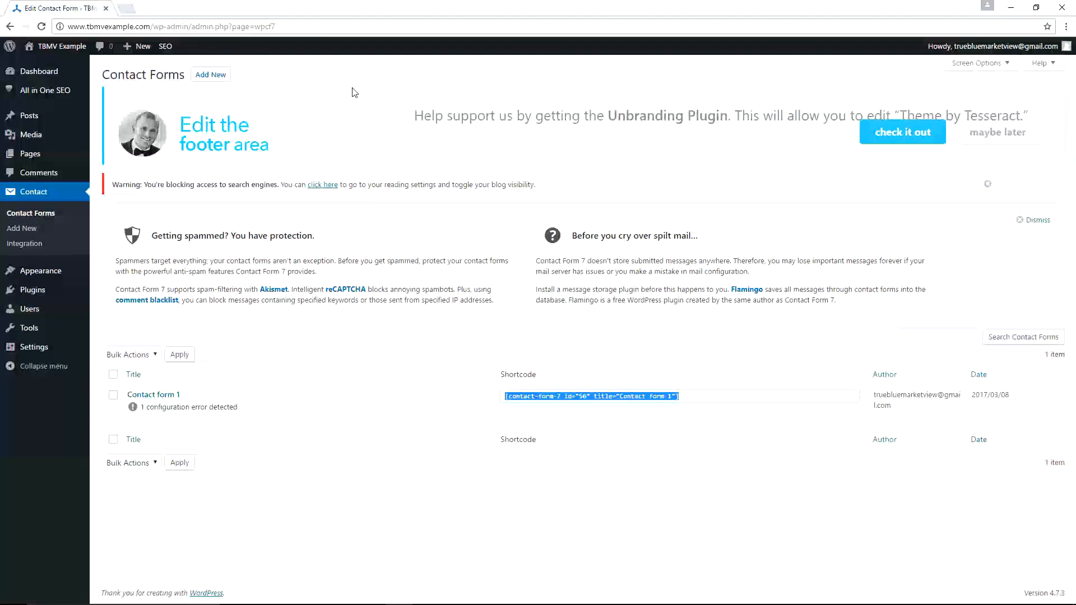